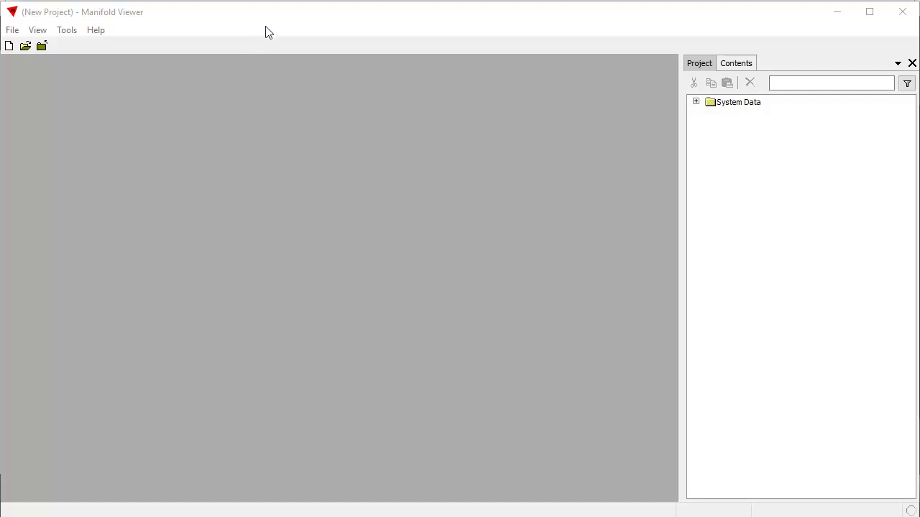
Import 300k_pm.shp from the viewer introduction folder, adding the 300k_pm drawing and table
{"action": "left_click", "coordinate": [11, 30]}
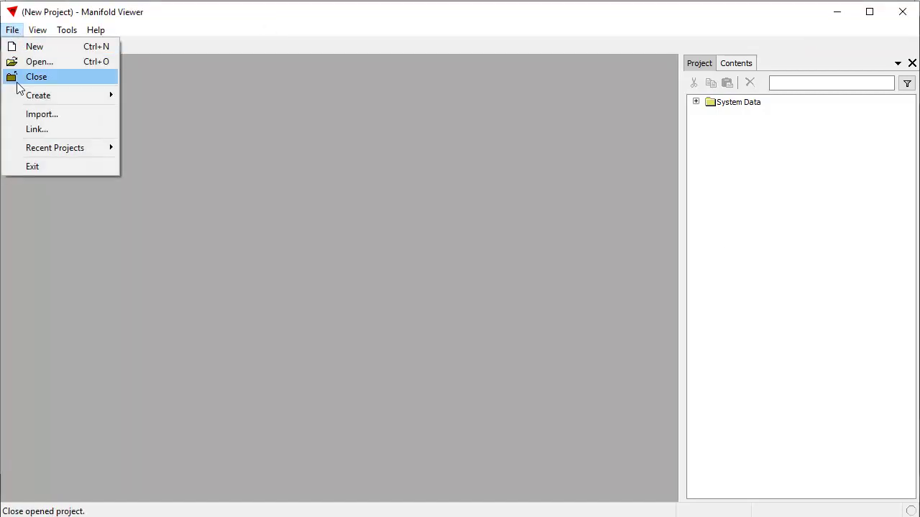
{"action": "left_click", "coordinate": [48, 114]}
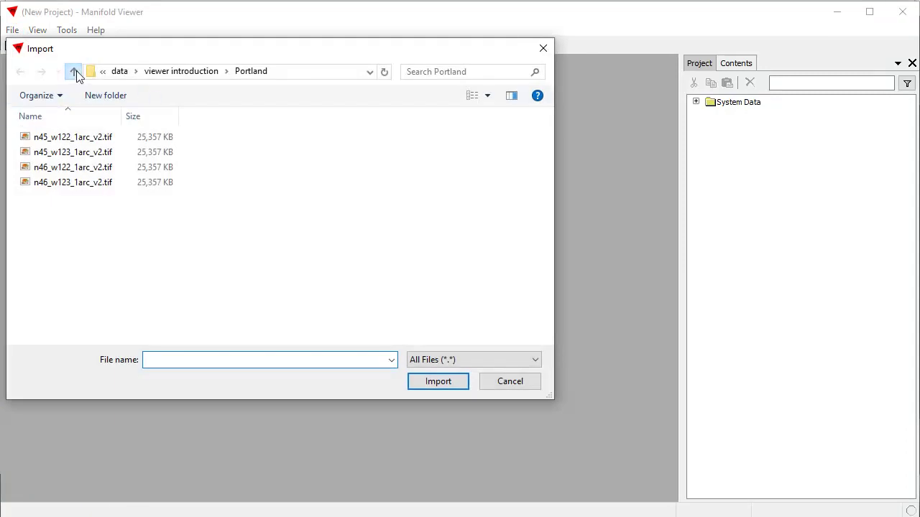
{"action": "left_click", "coordinate": [73, 72]}
{"action": "scroll", "coordinate": [307, 242], "scroll_direction": "down", "scroll_amount": 2}
{"action": "scroll", "coordinate": [367, 214], "scroll_direction": "down", "scroll_amount": 1}
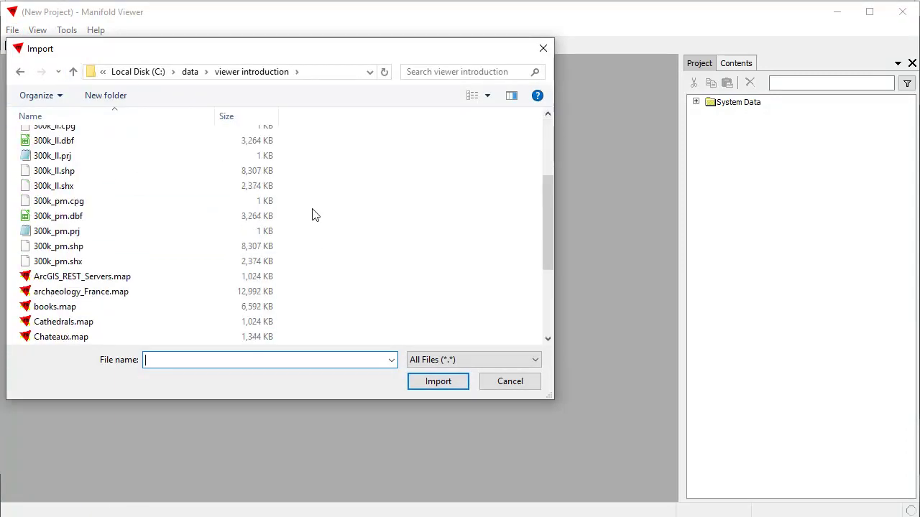
{"action": "left_click", "coordinate": [75, 247]}
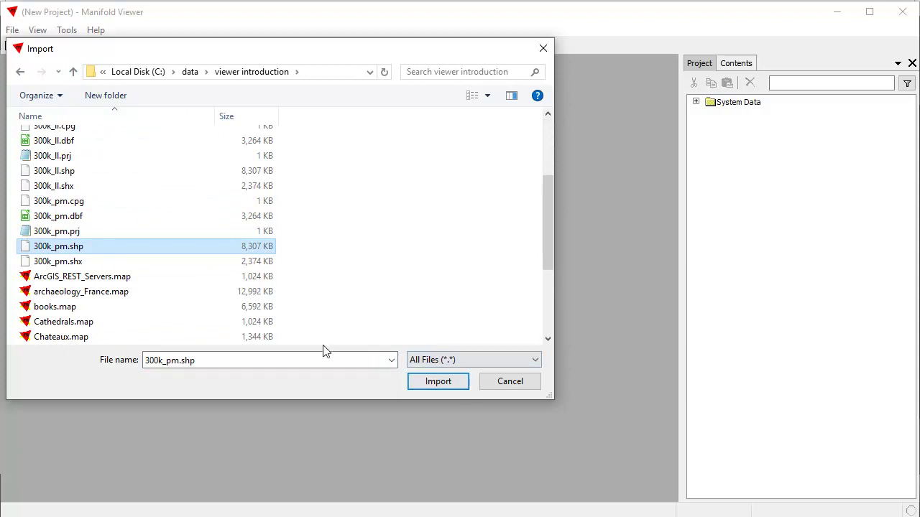
{"action": "left_click", "coordinate": [439, 381]}
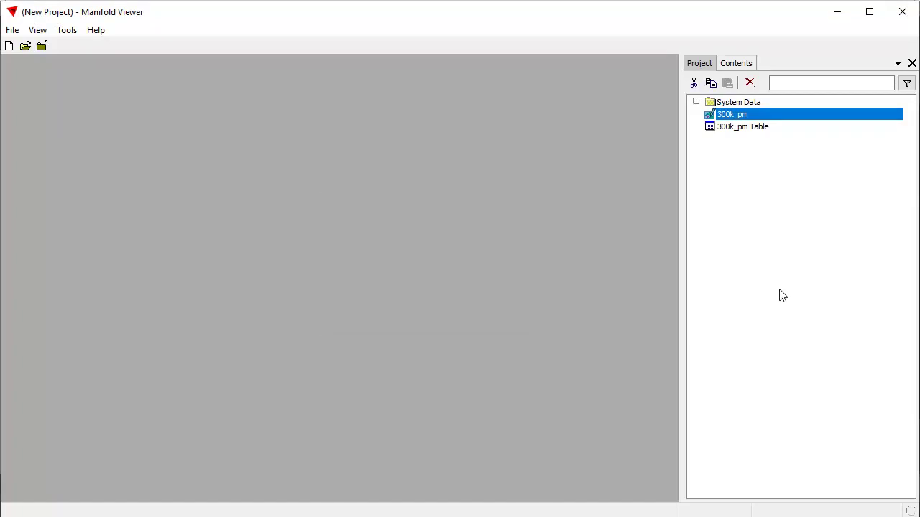
Open the 300k_pm drawing and zoom into one part of its points
{"action": "double_click", "coordinate": [756, 120]}
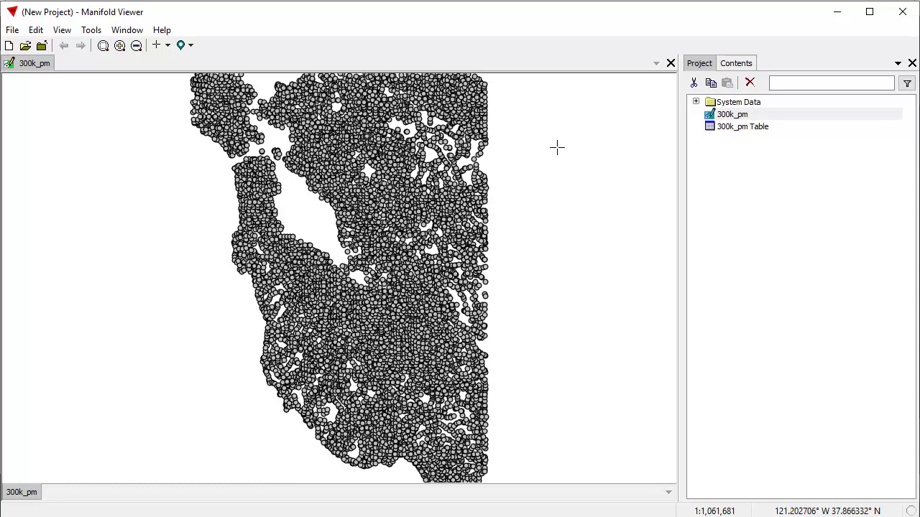
{"action": "left_click_drag", "start_coordinate": [346, 244], "coordinate": [384, 289]}
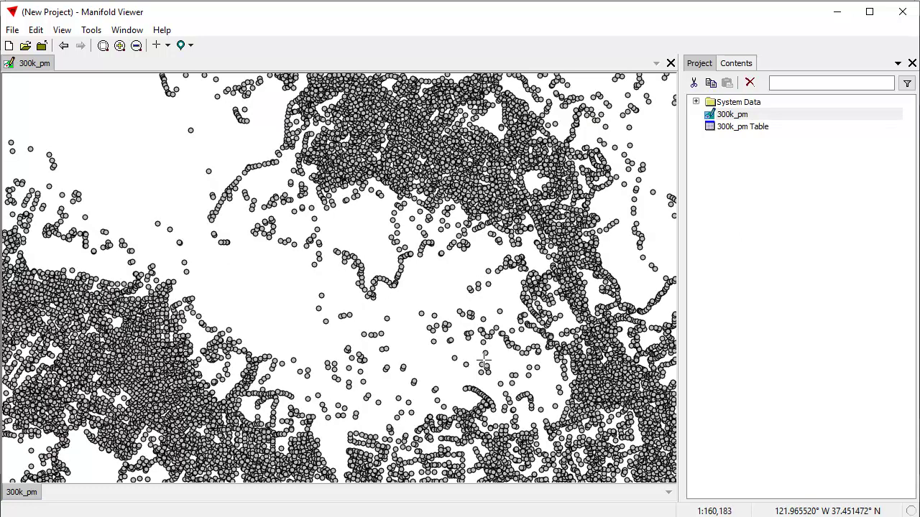
Style the 300k_pm points with a Chartreuse fill and a 4 pt size
{"action": "left_click", "coordinate": [727, 64]}
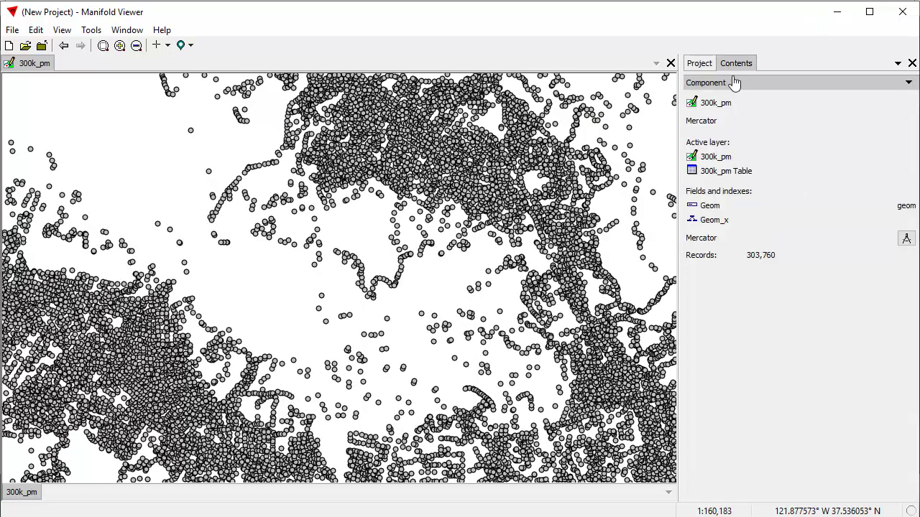
{"action": "left_click", "coordinate": [736, 82]}
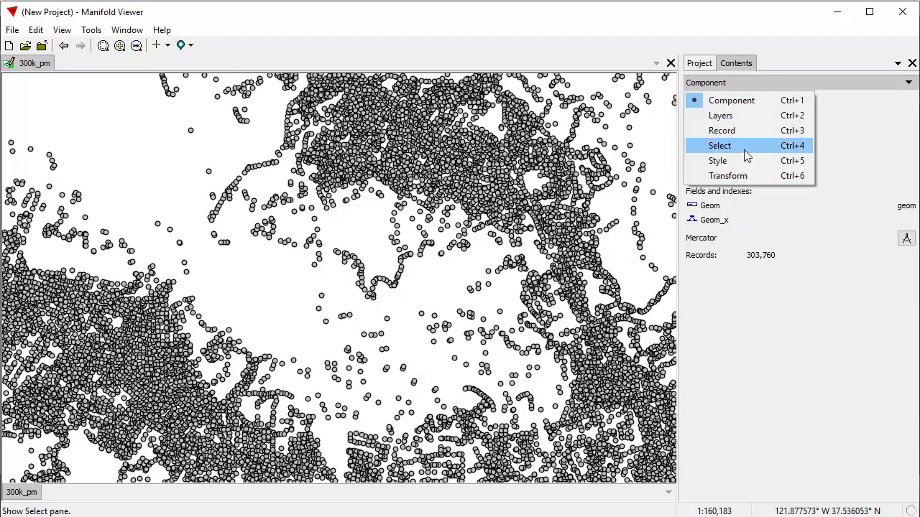
{"action": "left_click", "coordinate": [745, 161]}
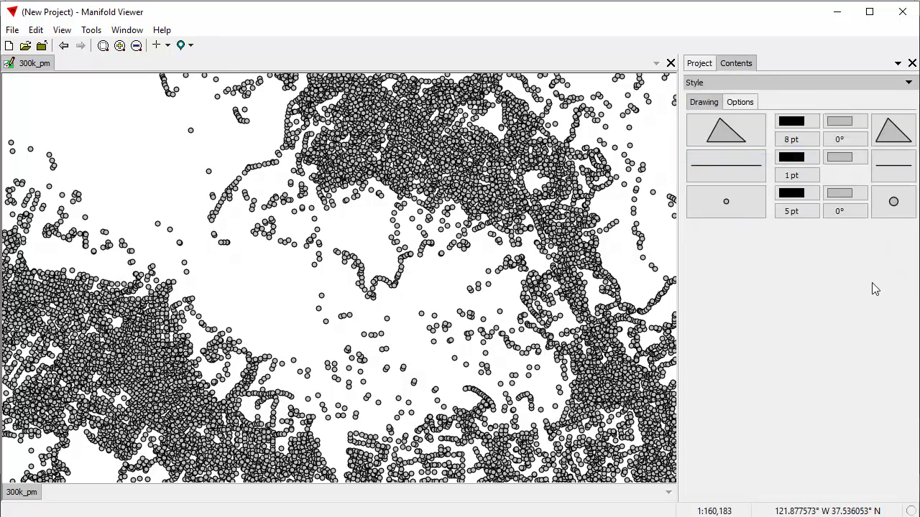
{"action": "left_click", "coordinate": [843, 195]}
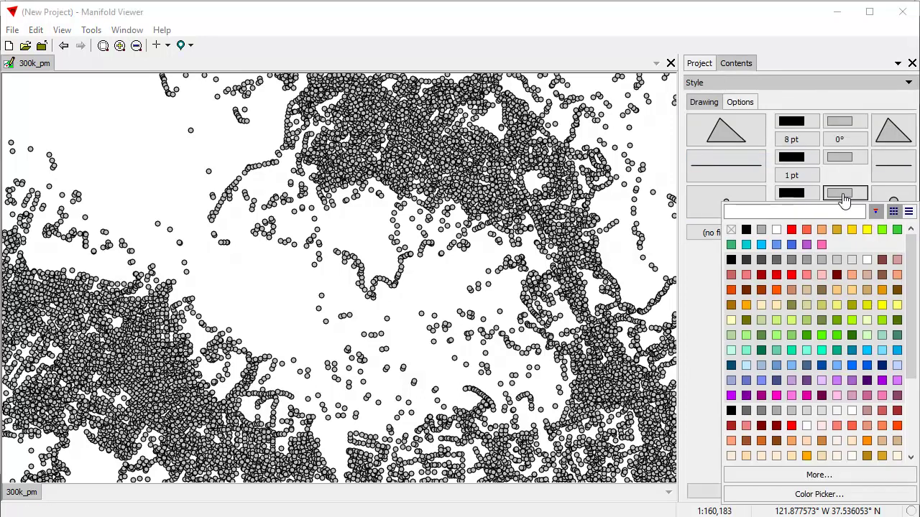
{"action": "left_click", "coordinate": [882, 229]}
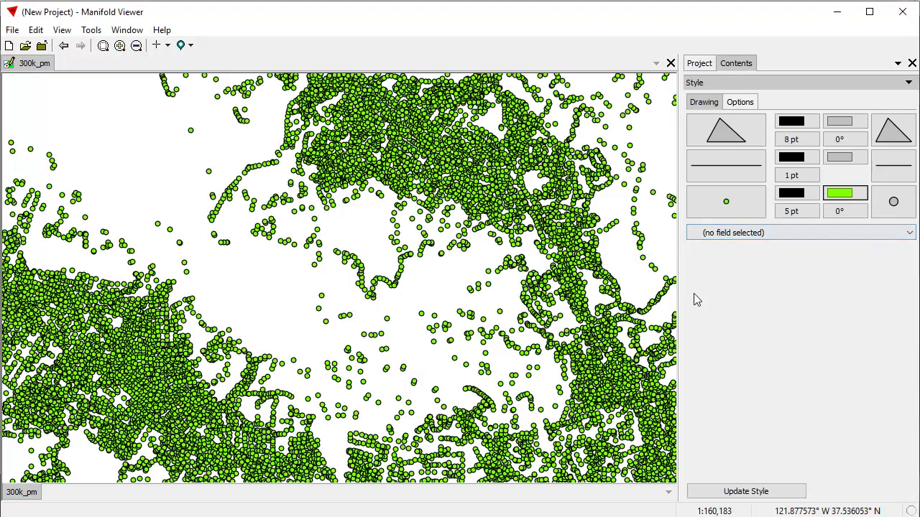
{"action": "left_click", "coordinate": [792, 211]}
{"action": "left_click", "coordinate": [859, 259]}
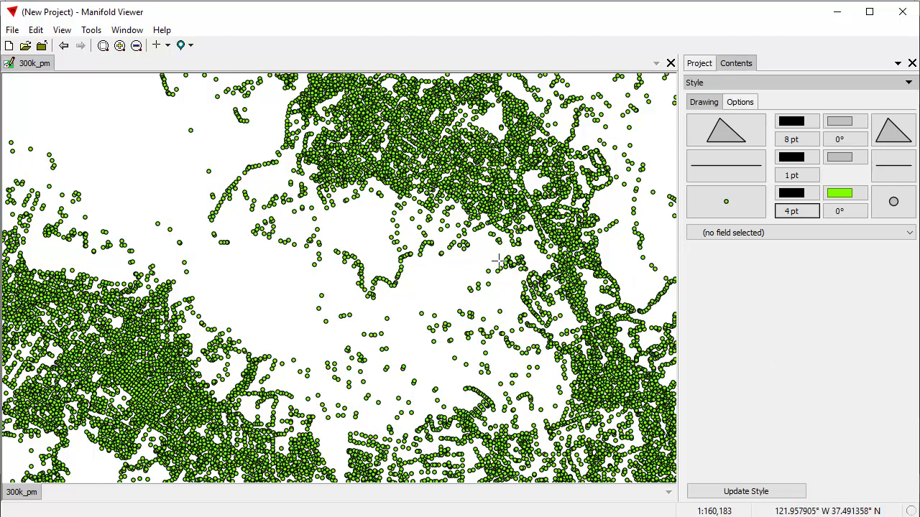
Thin the 300k_pm point symbol's outline stroke from 1 to 0.5
{"action": "left_click", "coordinate": [890, 206]}
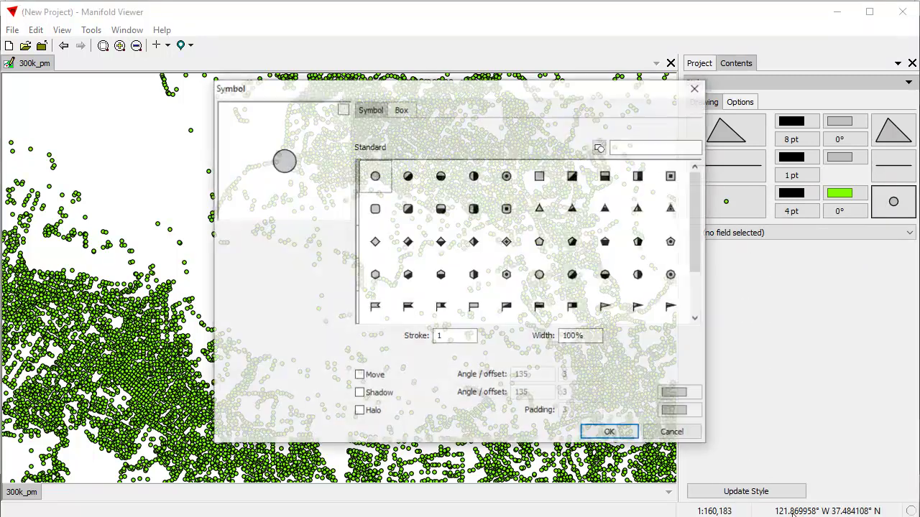
{"action": "left_click", "coordinate": [438, 332]}
{"action": "left_click_drag", "start_coordinate": [458, 332], "coordinate": [395, 338]}
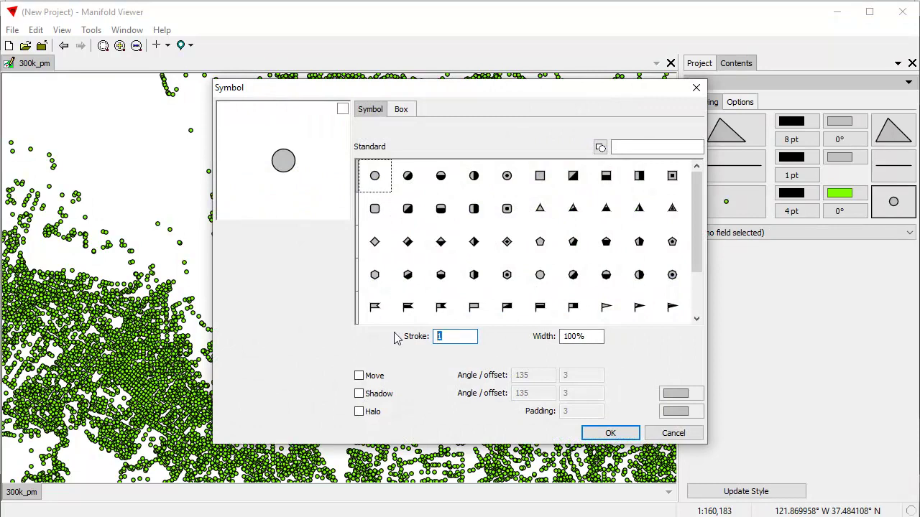
{"action": "type", "text": "4"}
{"action": "left_click_drag", "start_coordinate": [455, 335], "coordinate": [416, 340]}
{"action": "type", "text": "5"}
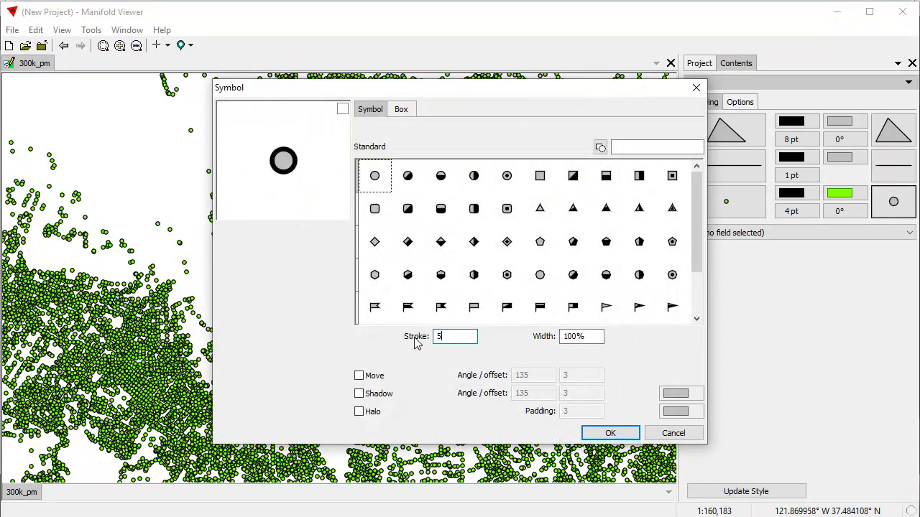
{"action": "type", "text": "0"}
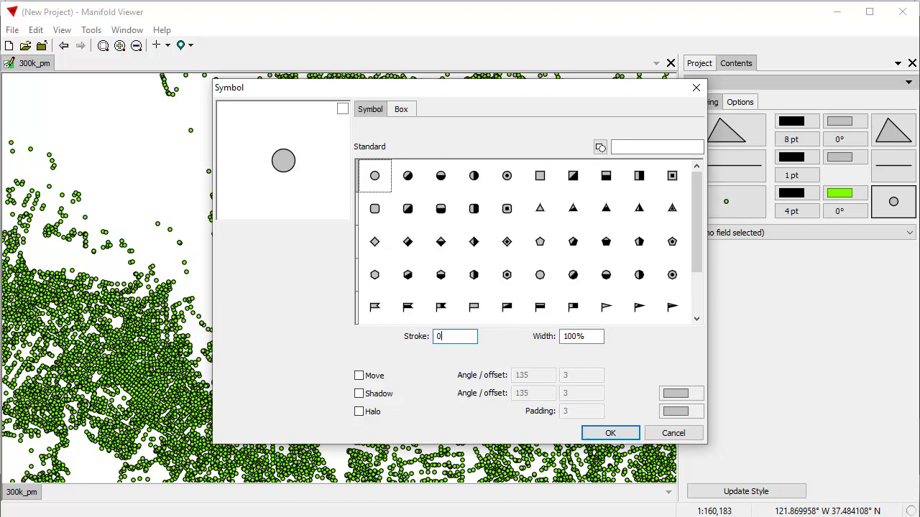
{"action": "type", "text": ".5"}
{"action": "left_click", "coordinate": [610, 433]}
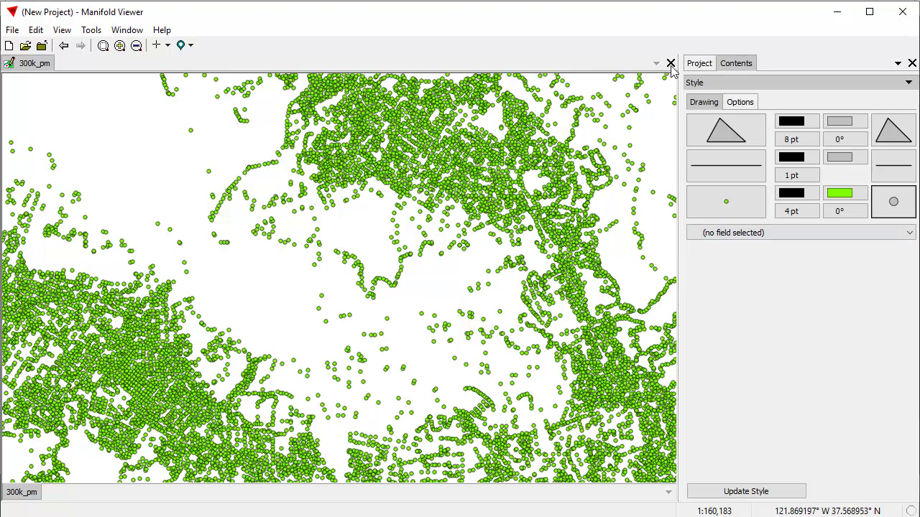
Add a Bing Maps Street Map favorite data source to the project and expand it
{"action": "left_click", "coordinate": [709, 67]}
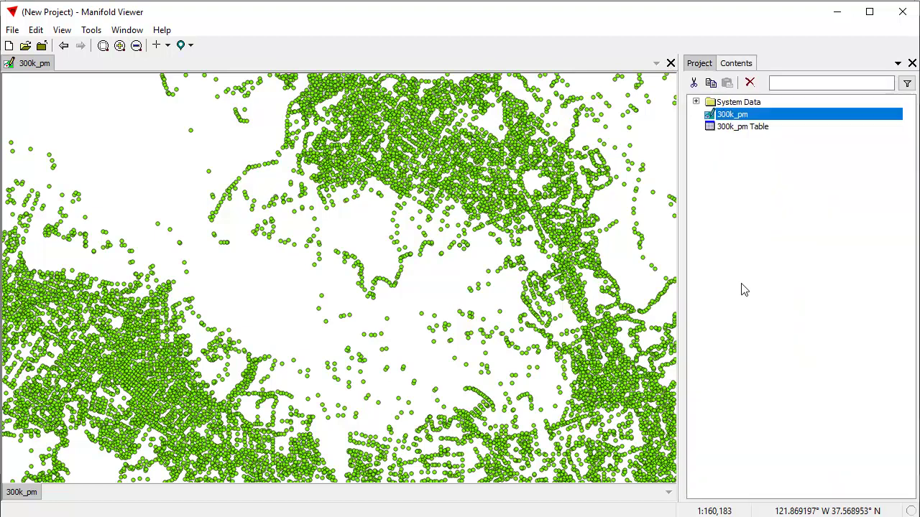
{"action": "right_click", "coordinate": [723, 177]}
{"action": "left_click", "coordinate": [802, 164]}
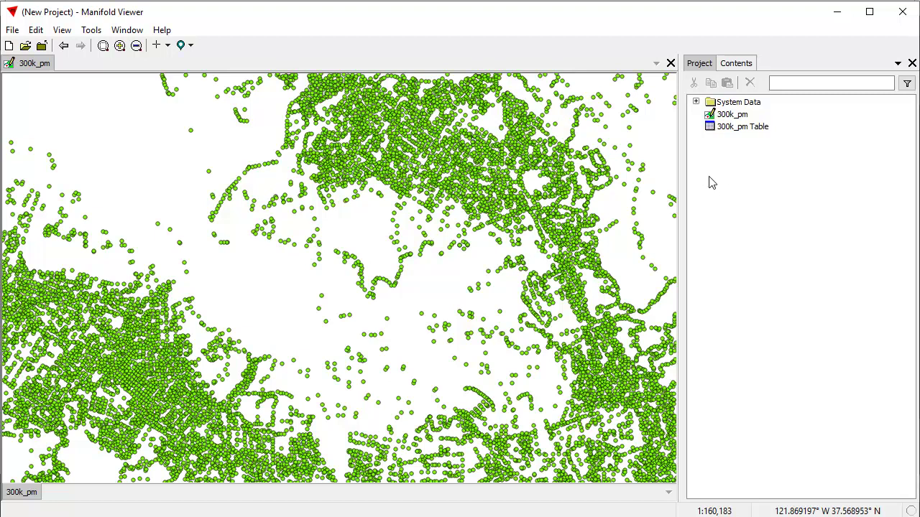
{"action": "right_click", "coordinate": [709, 176]}
{"action": "mouse_move", "coordinate": [743, 220]}
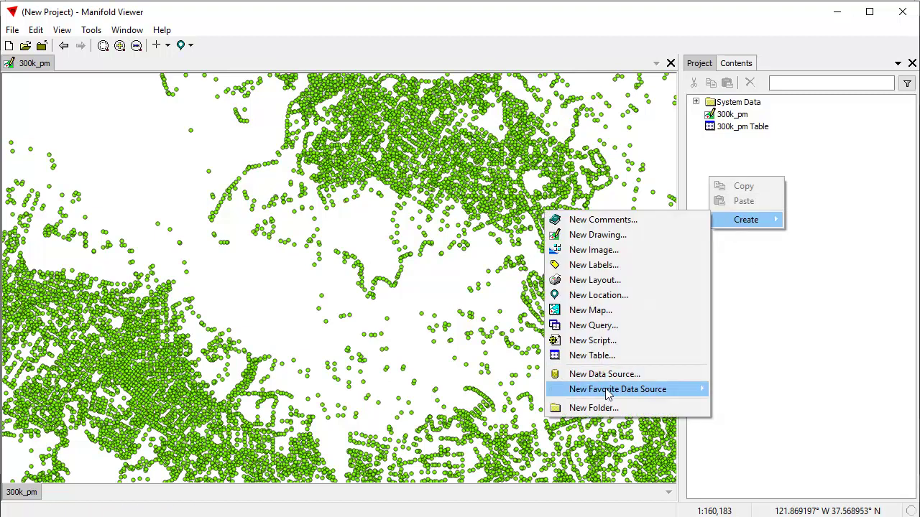
{"action": "mouse_move", "coordinate": [609, 393]}
{"action": "left_click", "coordinate": [816, 405]}
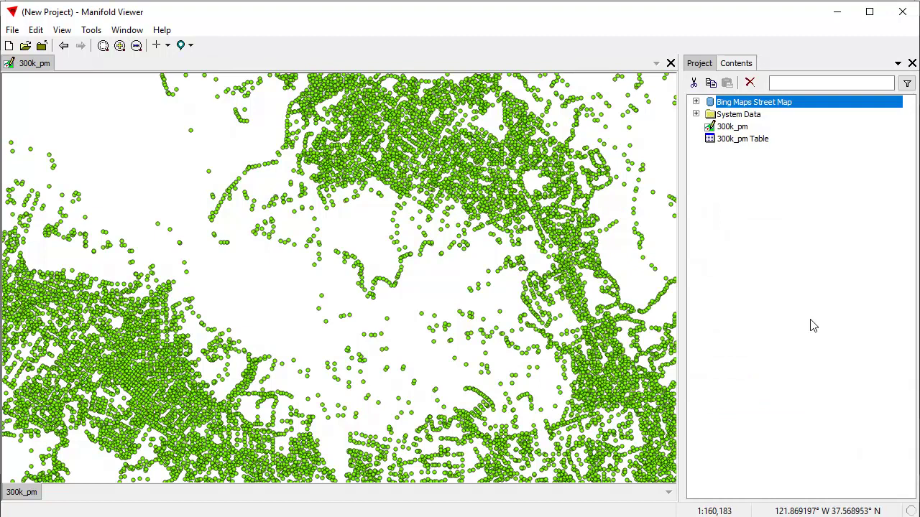
{"action": "left_click", "coordinate": [695, 102]}
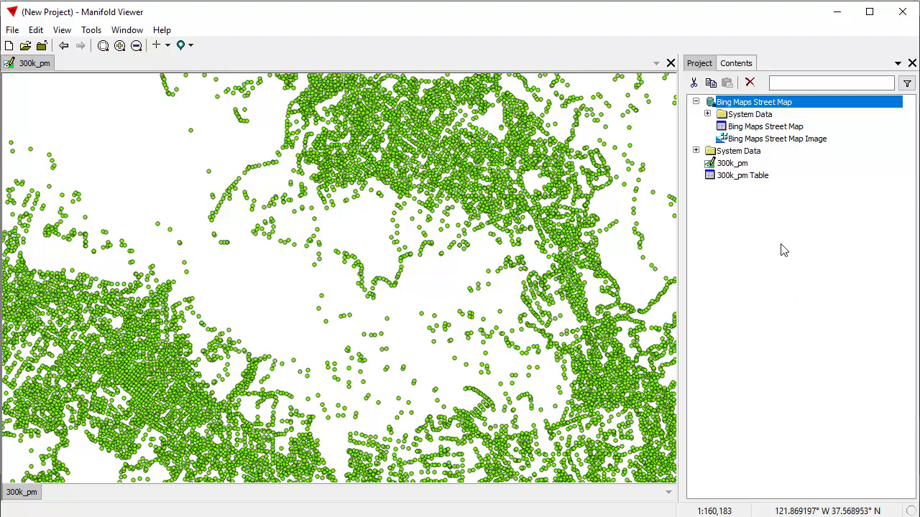
Open the Bing Maps Street Map Image and zoom from North America down to San Jose
{"action": "double_click", "coordinate": [779, 139]}
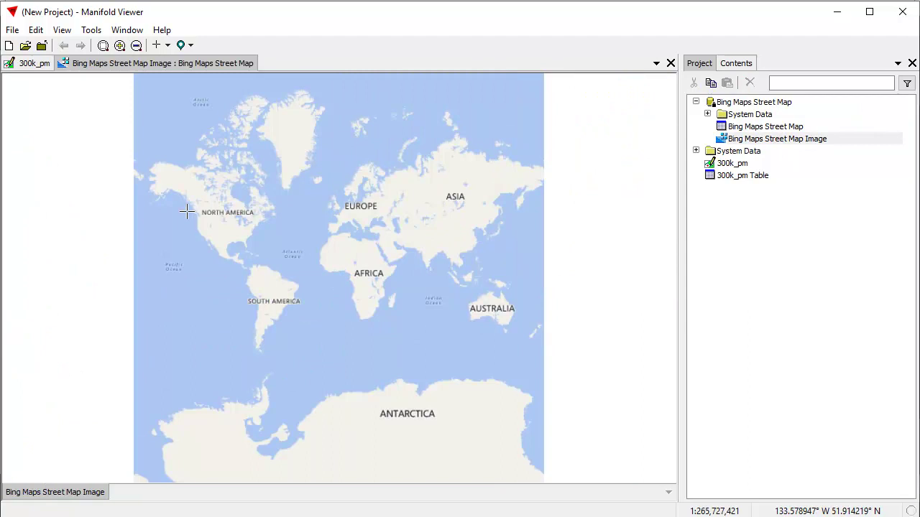
{"action": "left_click_drag", "start_coordinate": [190, 209], "coordinate": [243, 258]}
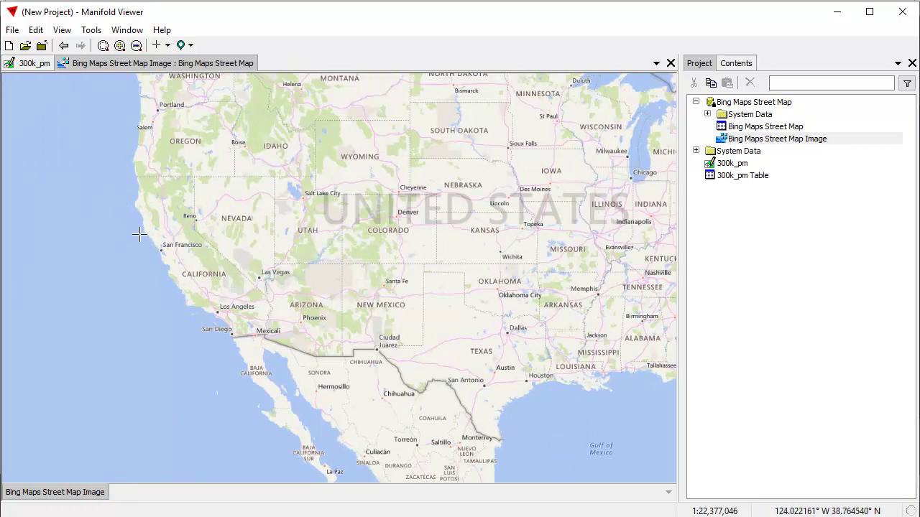
{"action": "left_click_drag", "start_coordinate": [137, 233], "coordinate": [192, 282]}
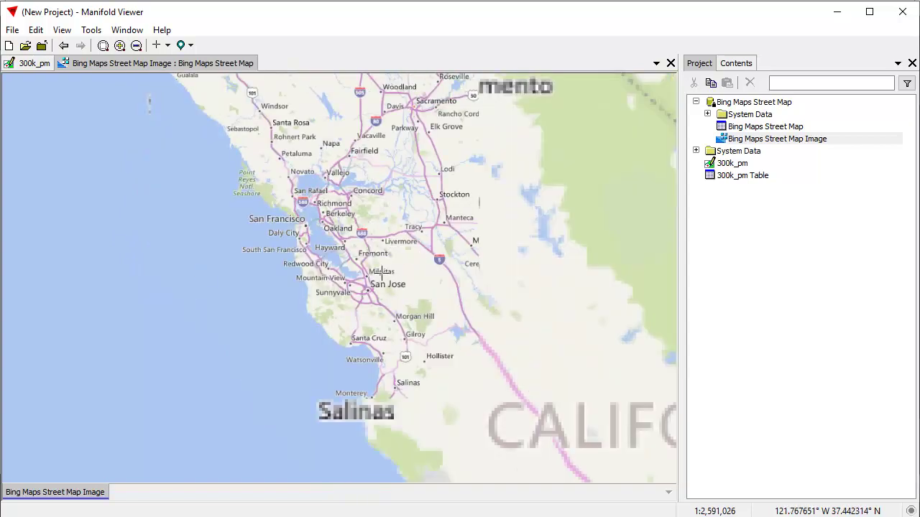
{"action": "left_click_drag", "start_coordinate": [388, 268], "coordinate": [355, 295]}
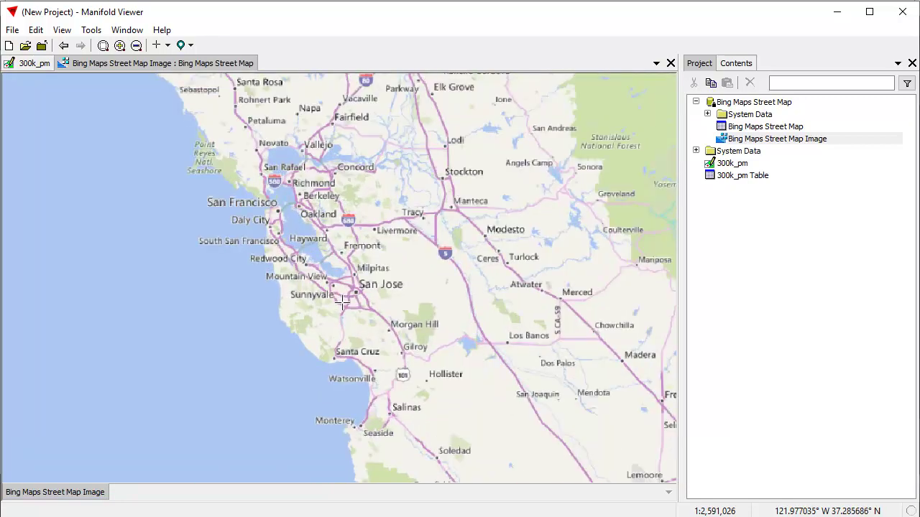
{"action": "scroll", "coordinate": [340, 302], "scroll_direction": "up", "scroll_amount": 2}
{"action": "scroll", "coordinate": [340, 285], "scroll_direction": "down", "scroll_amount": 2}
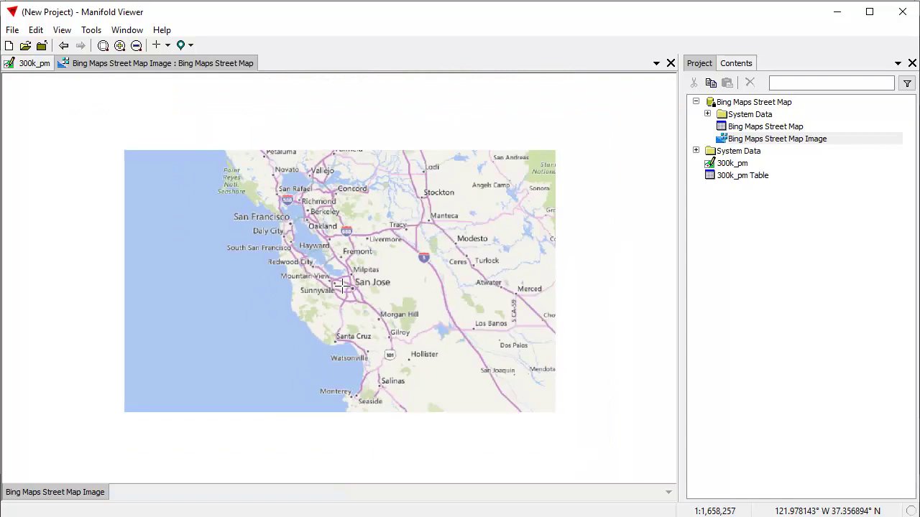
{"action": "scroll", "coordinate": [333, 279], "scroll_direction": "up", "scroll_amount": 1}
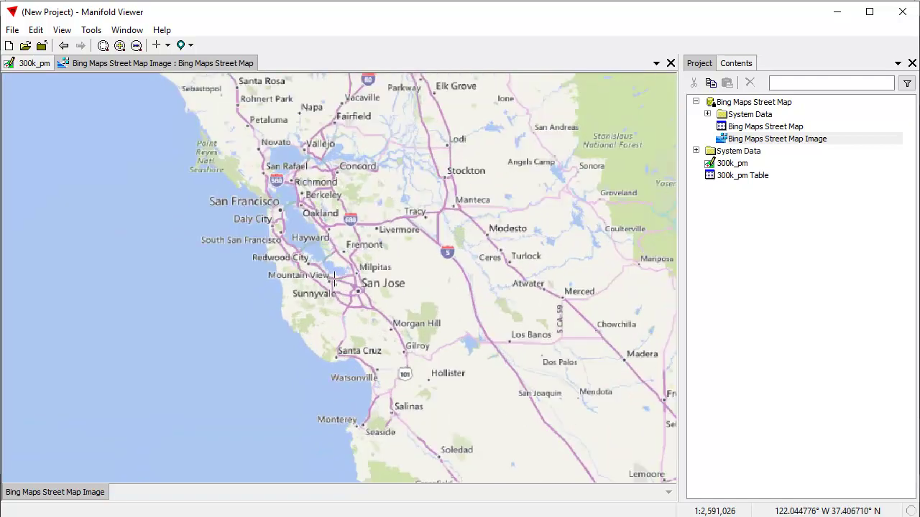
{"action": "left_click_drag", "start_coordinate": [267, 232], "coordinate": [416, 332]}
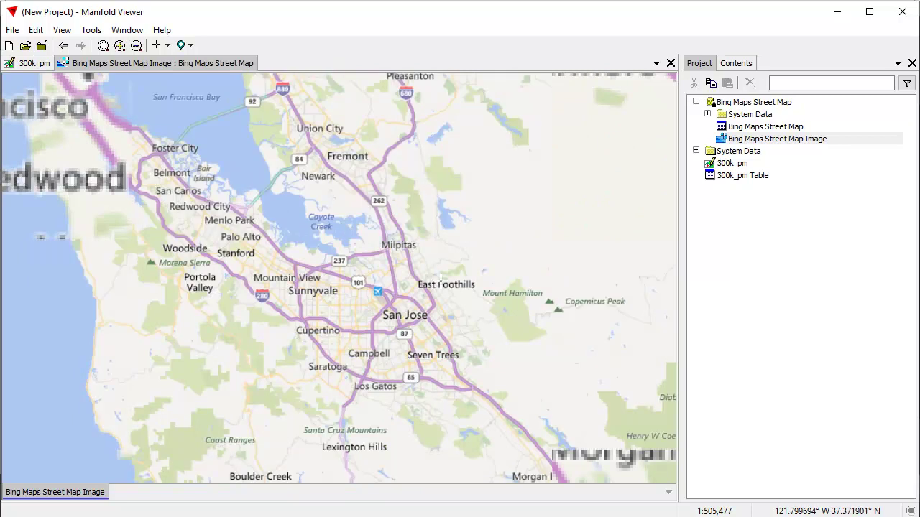
Switch between the 300k_pm and Bing street map views twice, then collapse the Bing data source
{"action": "left_click", "coordinate": [36, 67]}
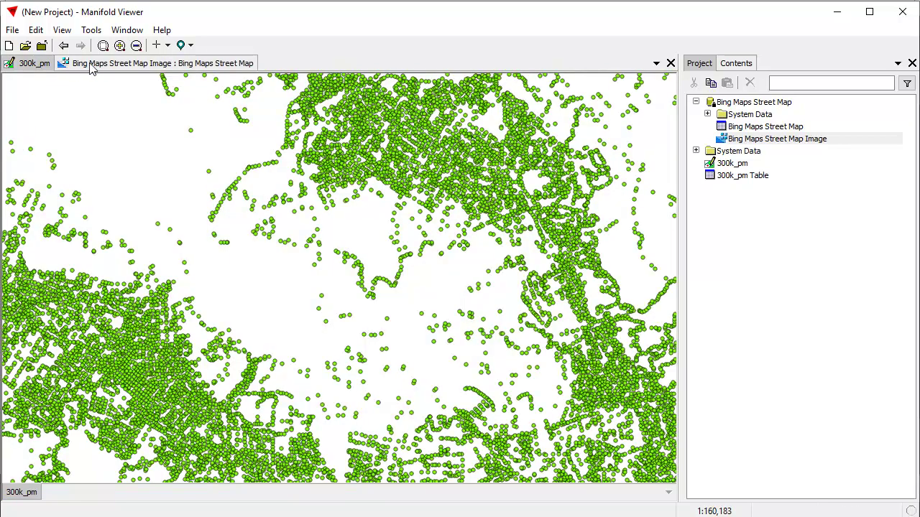
{"action": "left_click", "coordinate": [101, 65]}
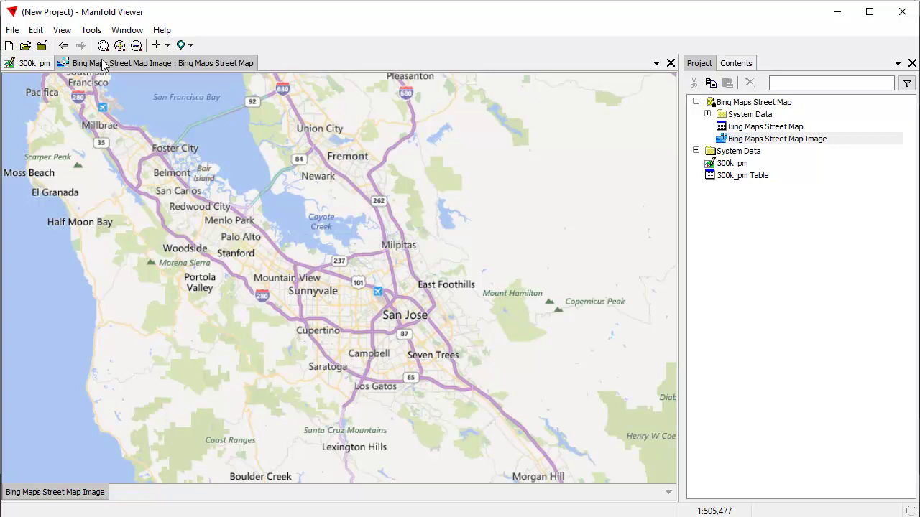
{"action": "left_click", "coordinate": [36, 66]}
{"action": "left_click", "coordinate": [83, 66]}
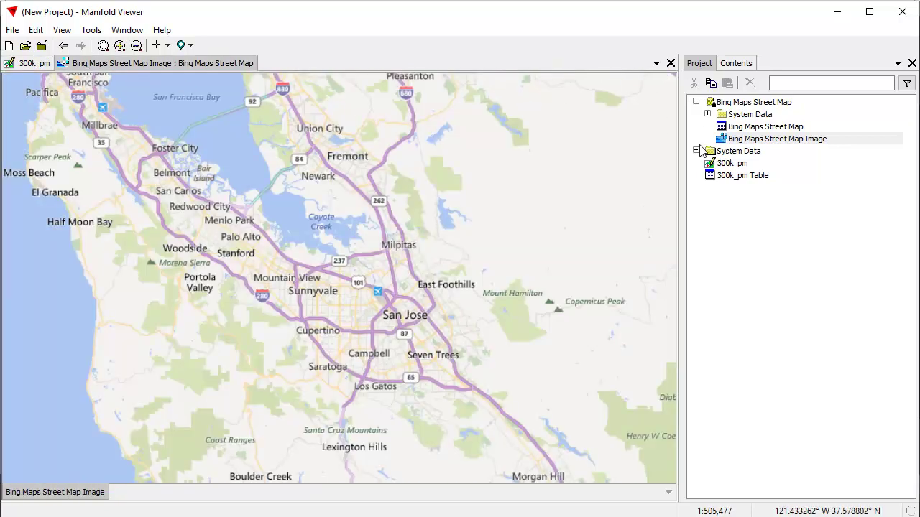
{"action": "left_click", "coordinate": [696, 103]}
Create a new map component named Map and open it in its own window
{"action": "right_click", "coordinate": [709, 202]}
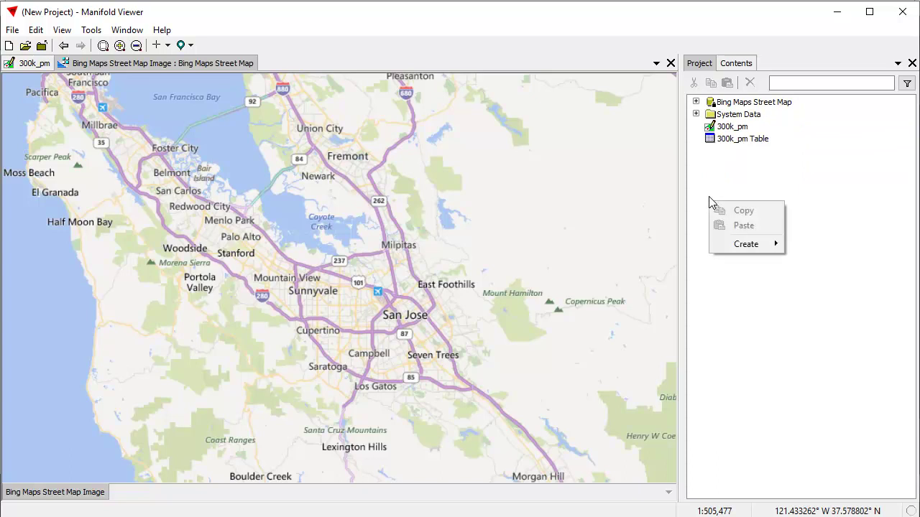
{"action": "mouse_move", "coordinate": [736, 245]}
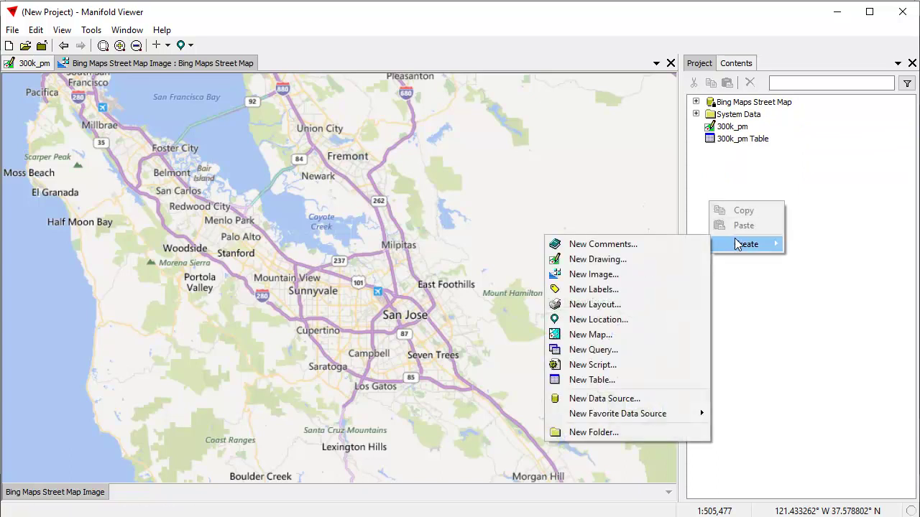
{"action": "left_click", "coordinate": [600, 335]}
{"action": "left_click", "coordinate": [376, 291]}
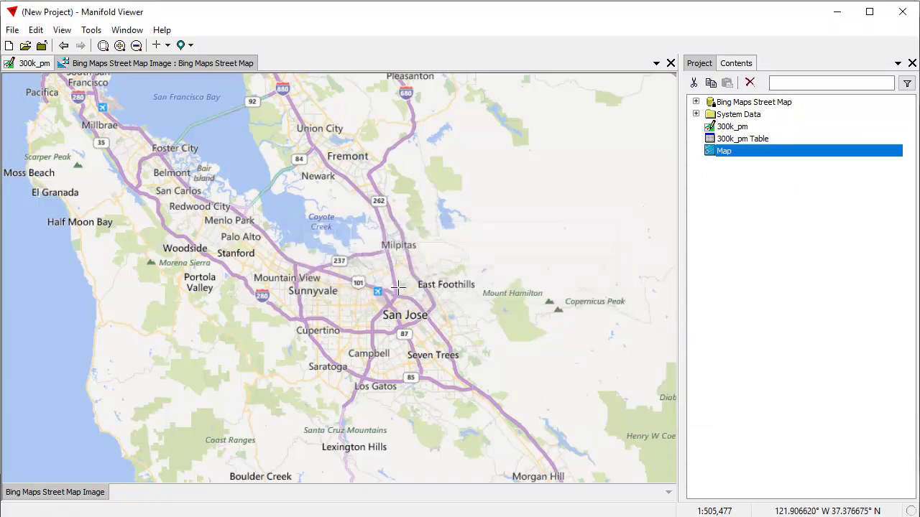
{"action": "double_click", "coordinate": [723, 153]}
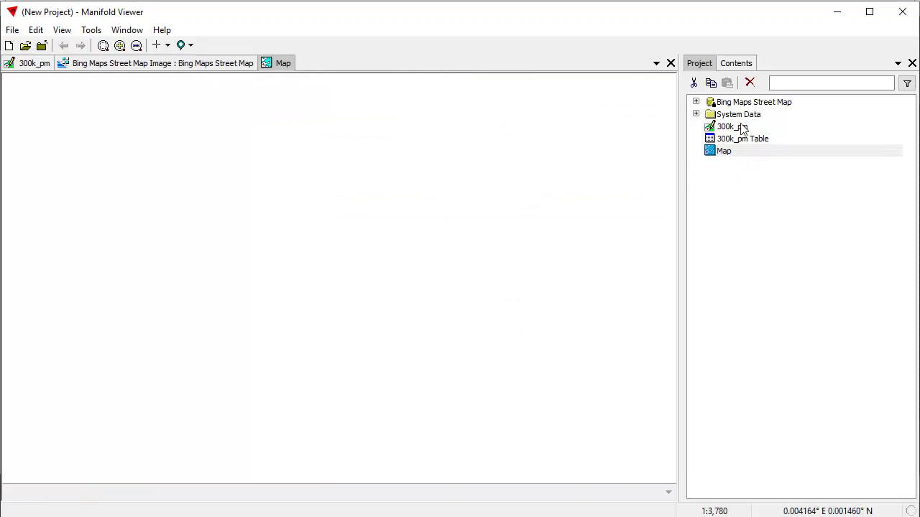
Add the Bing Maps Street Map Image and the 300k_pm drawing to Map as layers
{"action": "left_click", "coordinate": [695, 103]}
{"action": "left_click_drag", "start_coordinate": [773, 144], "coordinate": [476, 174]}
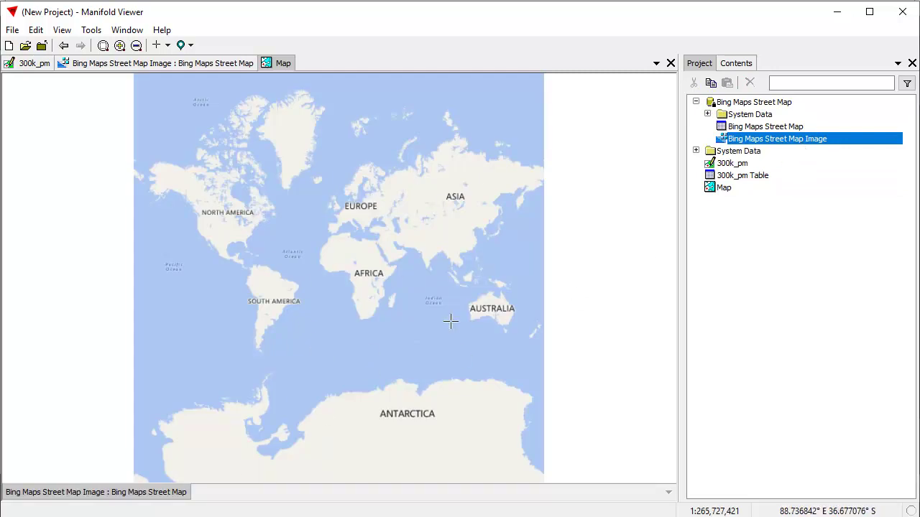
{"action": "left_click", "coordinate": [734, 164]}
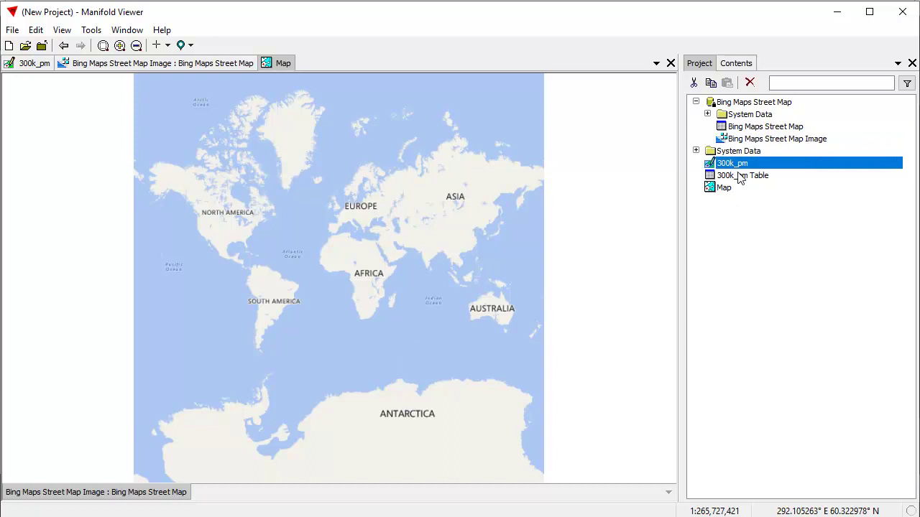
{"action": "left_click_drag", "start_coordinate": [194, 255], "coordinate": [194, 255]}
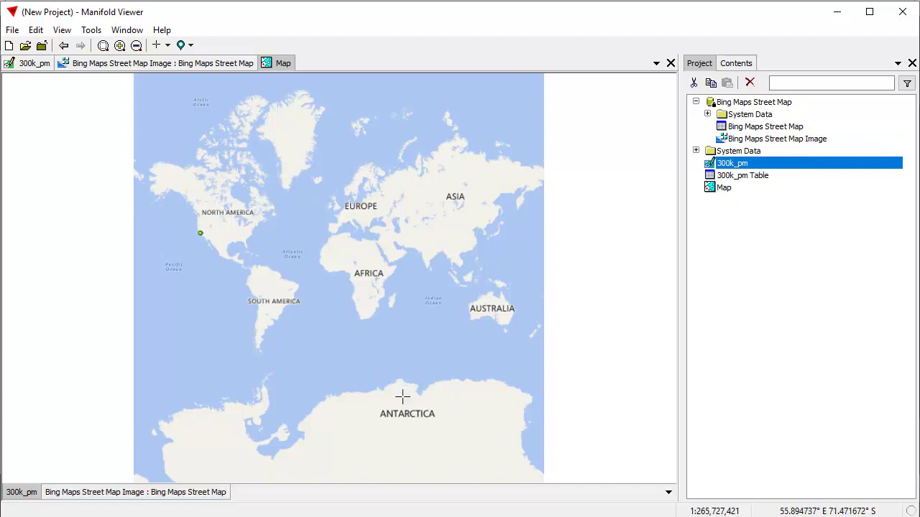
Zoom Map to the 300k_pm layer's extent and zoom out slightly
{"action": "right_click", "coordinate": [30, 496]}
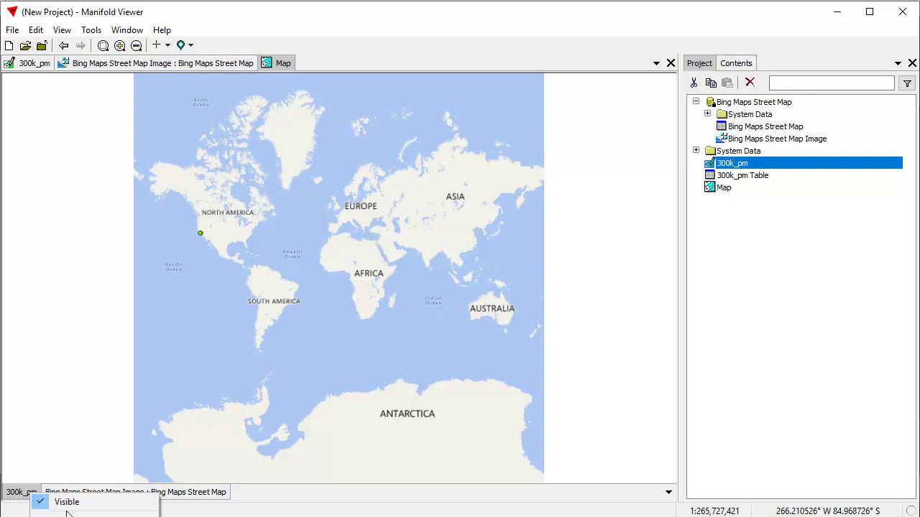
{"action": "left_click", "coordinate": [64, 354]}
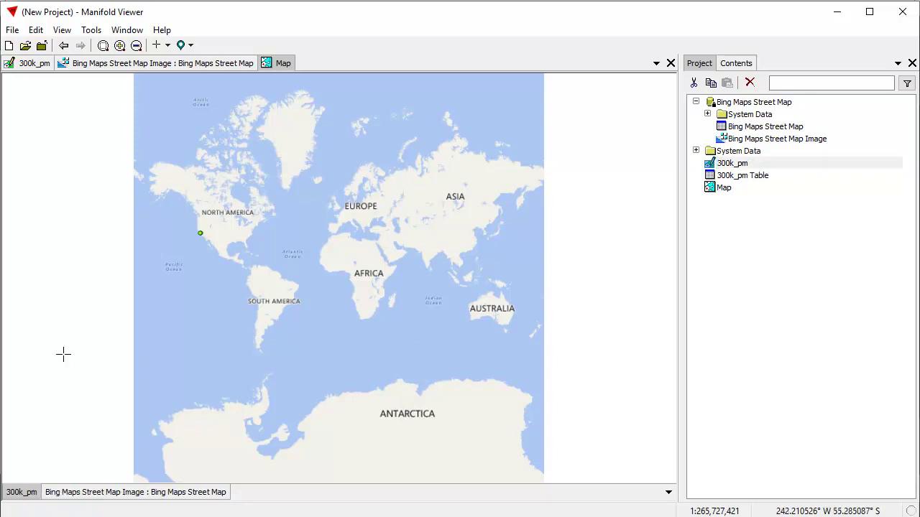
{"action": "left_click", "coordinate": [30, 496]}
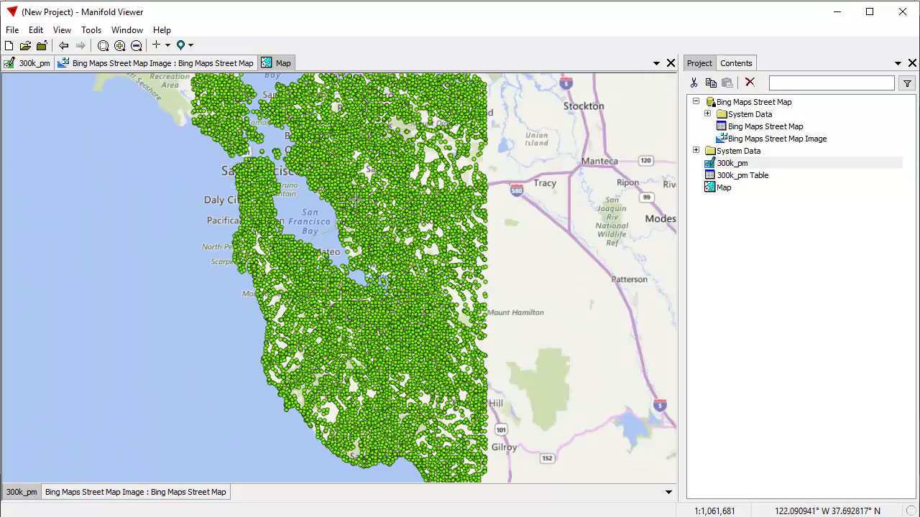
{"action": "scroll", "coordinate": [353, 202], "scroll_direction": "down", "scroll_amount": 1}
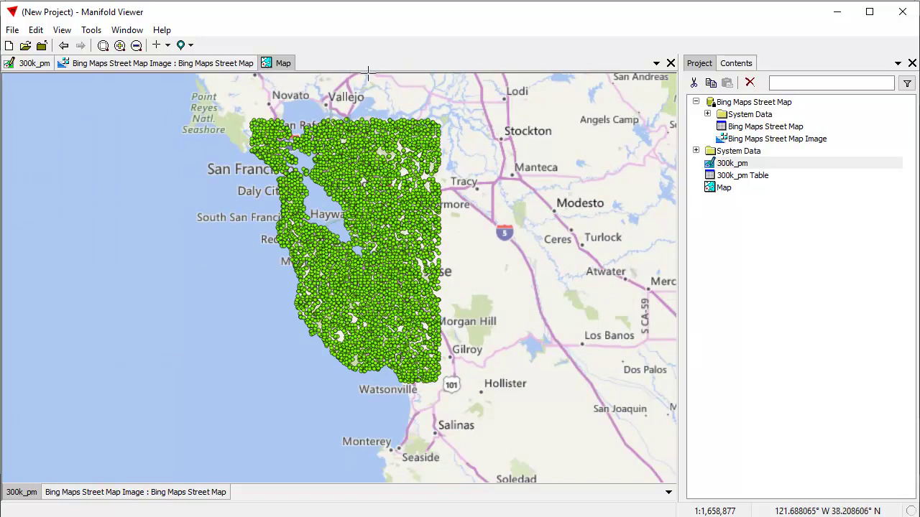
Float the Map and street map image windows, resizing them and placing them side by side
{"action": "double_click", "coordinate": [284, 64]}
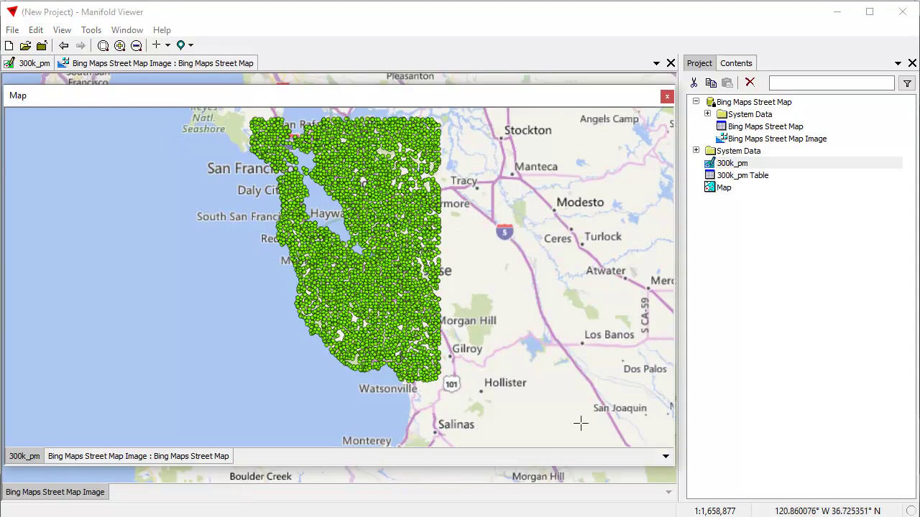
{"action": "left_click_drag", "start_coordinate": [672, 468], "coordinate": [437, 498]}
{"action": "left_click_drag", "start_coordinate": [180, 94], "coordinate": [578, 50]}
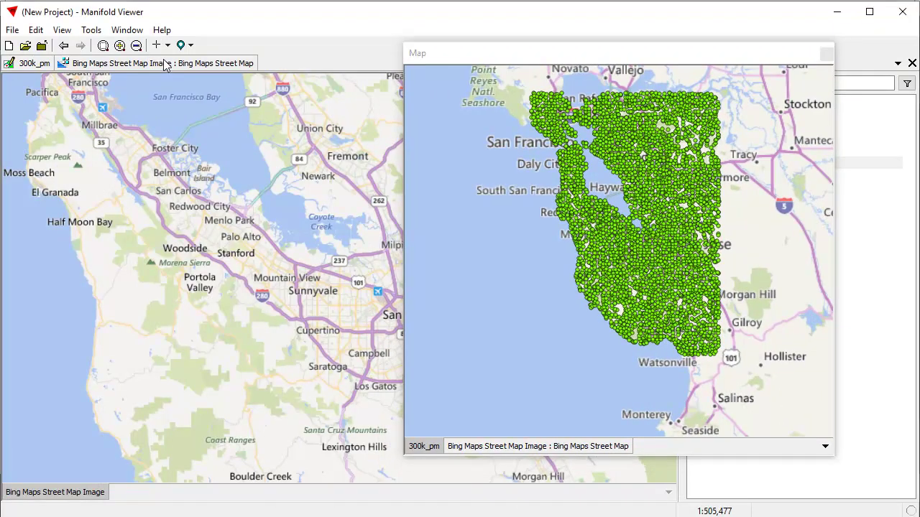
{"action": "double_click", "coordinate": [165, 64]}
{"action": "left_click_drag", "start_coordinate": [668, 466], "coordinate": [350, 468]}
{"action": "left_click_drag", "start_coordinate": [231, 98], "coordinate": [442, 75]}
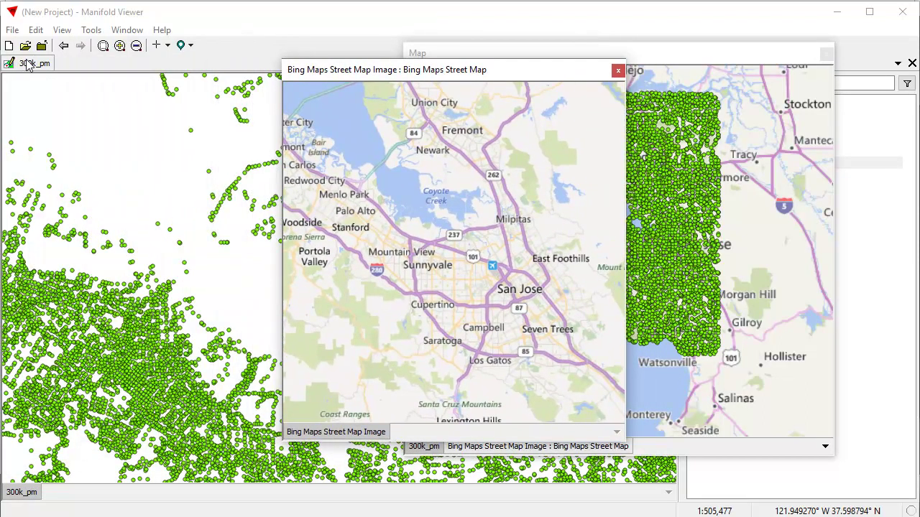
Float and shrink the 300k_pm window, zoom Map in, and reposition the Map window
{"action": "double_click", "coordinate": [27, 65]}
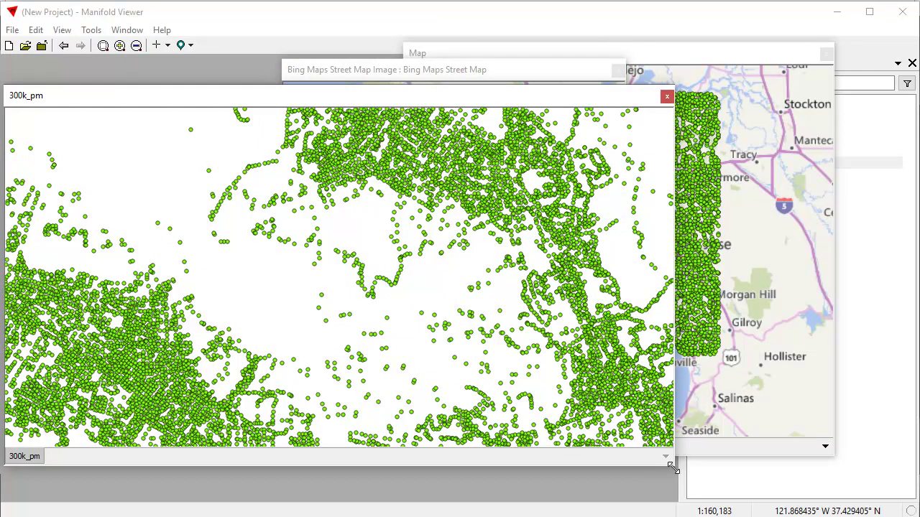
{"action": "left_click_drag", "start_coordinate": [672, 467], "coordinate": [391, 457]}
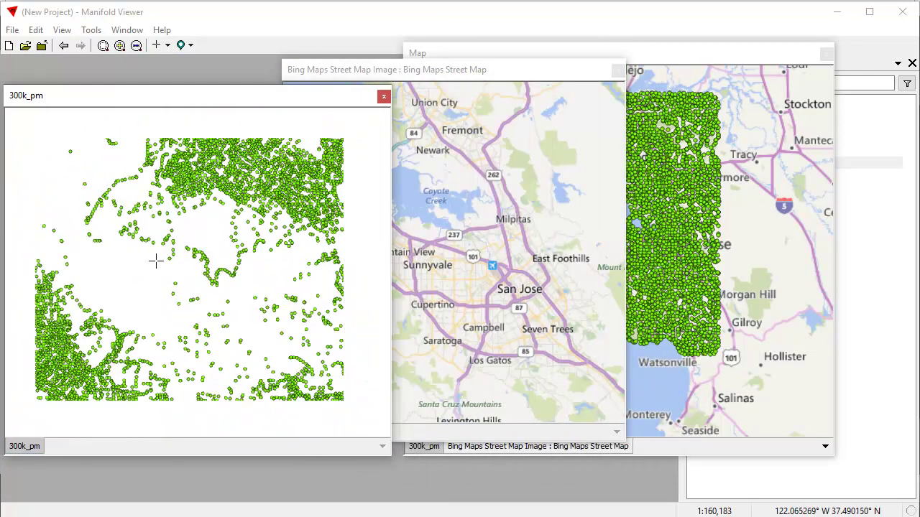
{"action": "scroll", "coordinate": [155, 261], "scroll_direction": "down", "scroll_amount": 2}
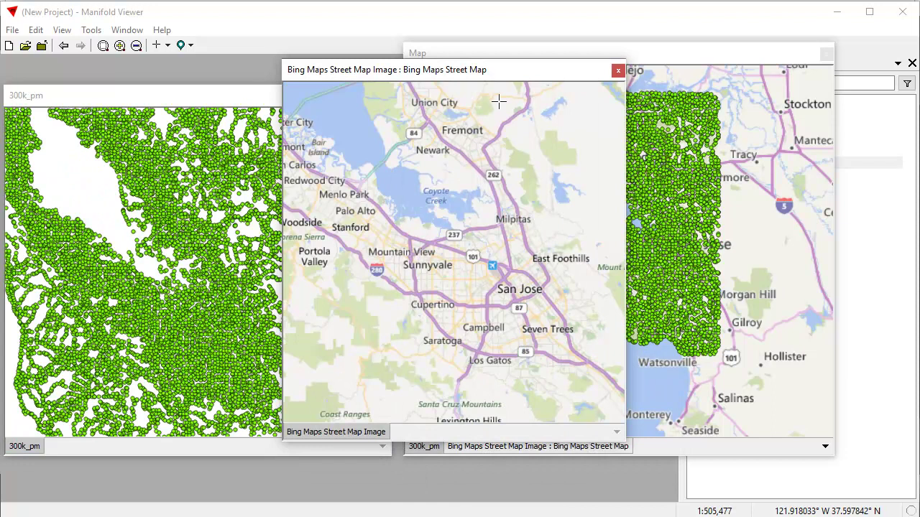
{"action": "left_click", "coordinate": [506, 72]}
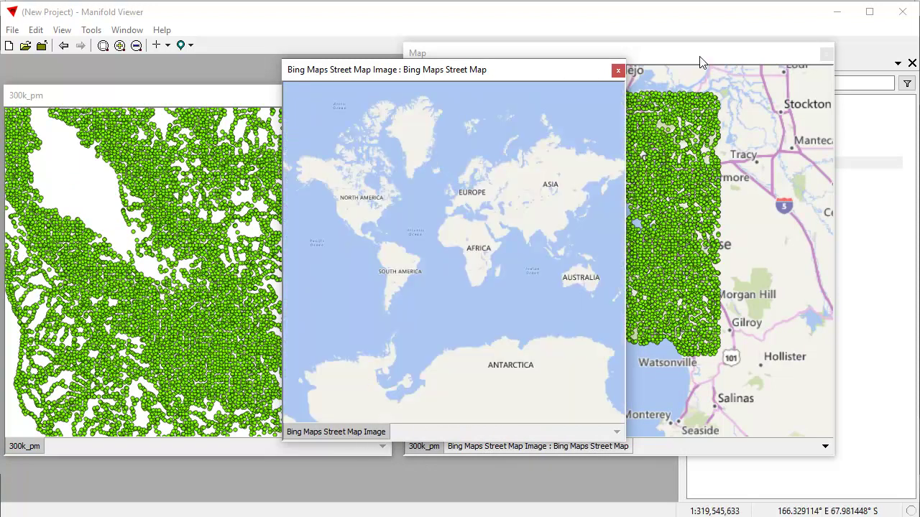
{"action": "left_click_drag", "start_coordinate": [700, 62], "coordinate": [746, 79]}
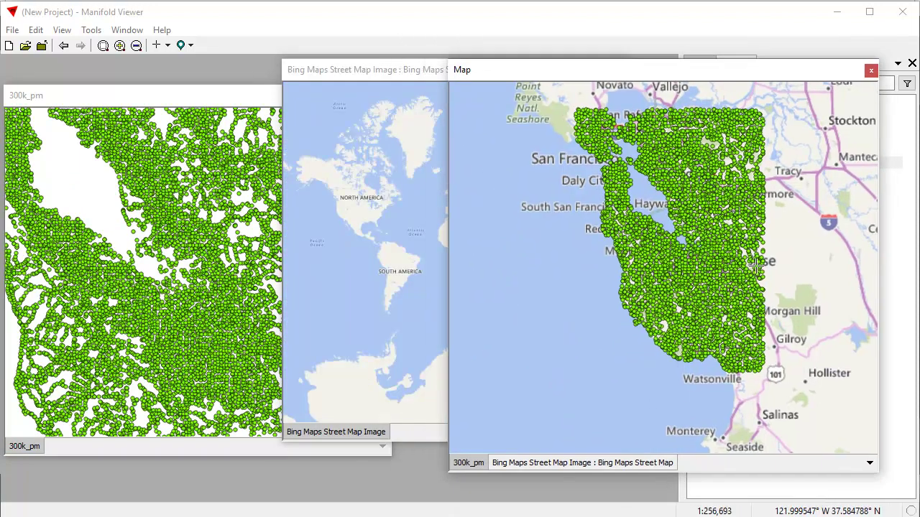
{"action": "scroll", "coordinate": [807, 252], "scroll_direction": "up", "scroll_amount": 3}
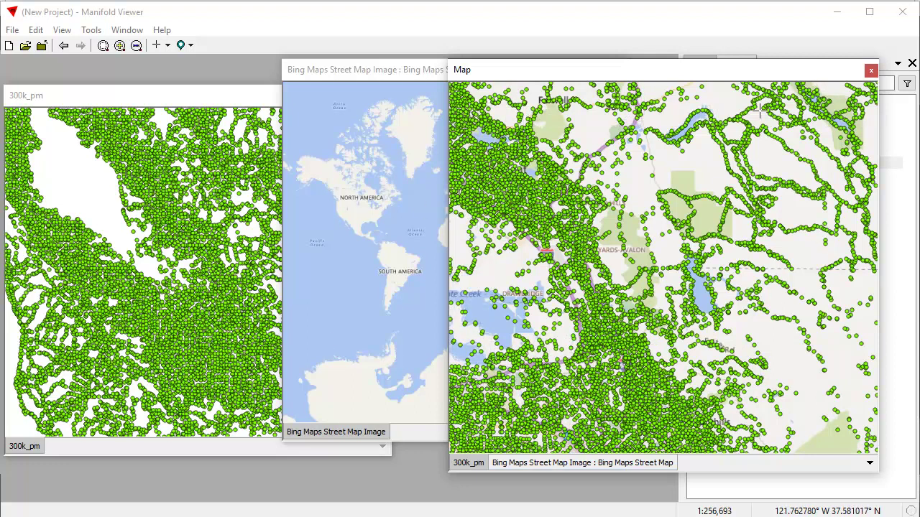
{"action": "left_click_drag", "start_coordinate": [616, 69], "coordinate": [573, 79]}
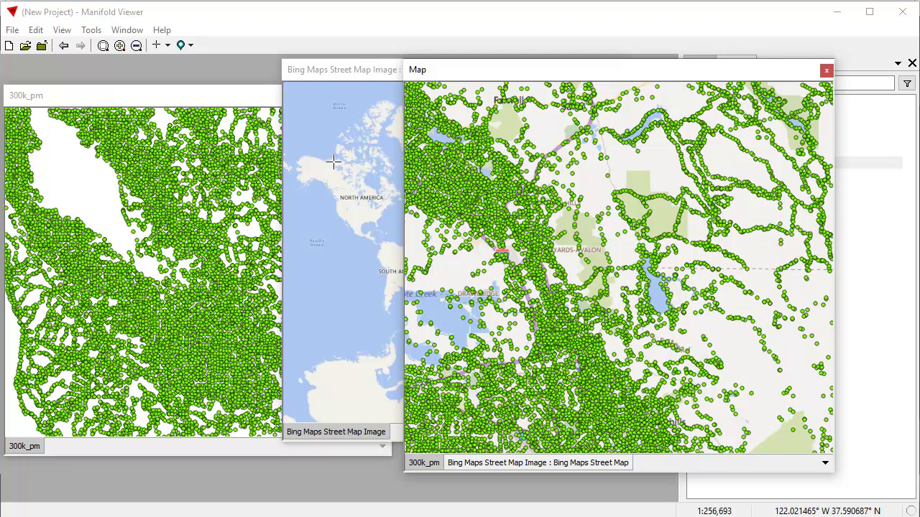
{"action": "left_click_drag", "start_coordinate": [624, 77], "coordinate": [669, 98]}
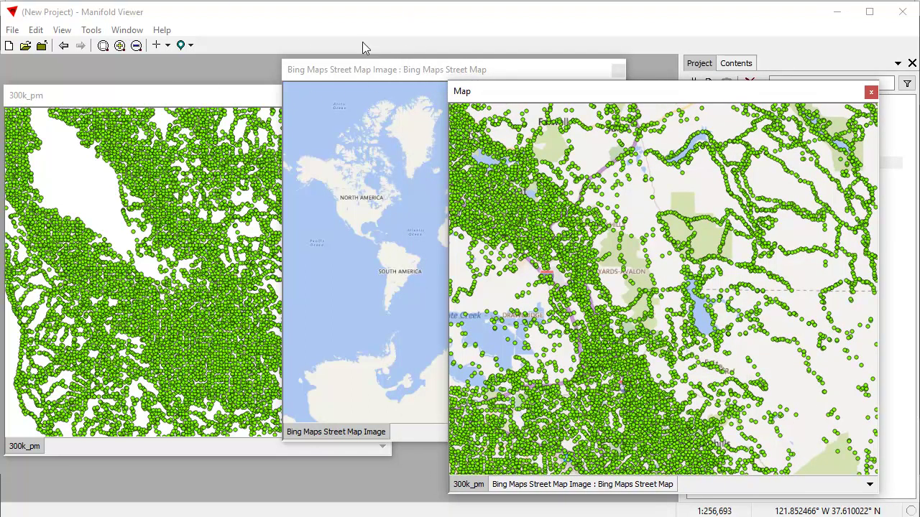
{"action": "left_click_drag", "start_coordinate": [649, 97], "coordinate": [239, 77]}
Close the street map image and 300k_pm windows and maximize Map
{"action": "left_click_drag", "start_coordinate": [546, 70], "coordinate": [550, 71]}
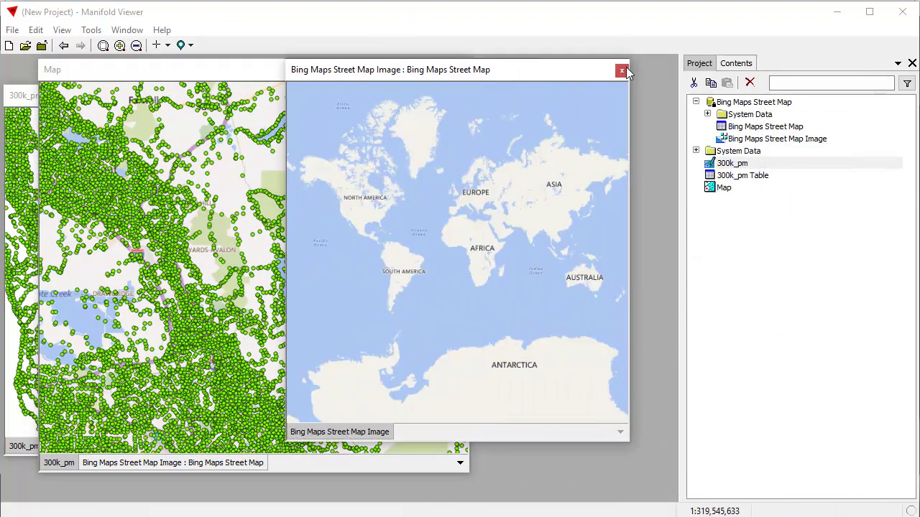
{"action": "left_click", "coordinate": [623, 70]}
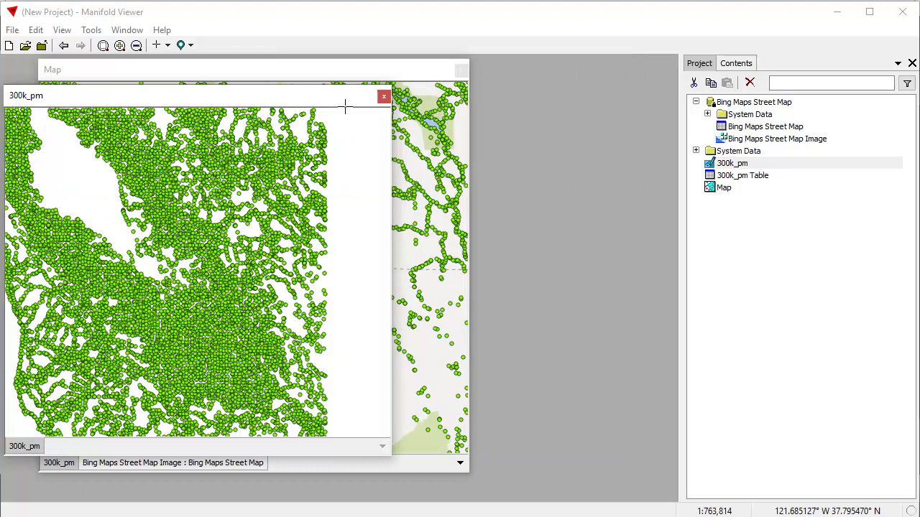
{"action": "left_click", "coordinate": [383, 96]}
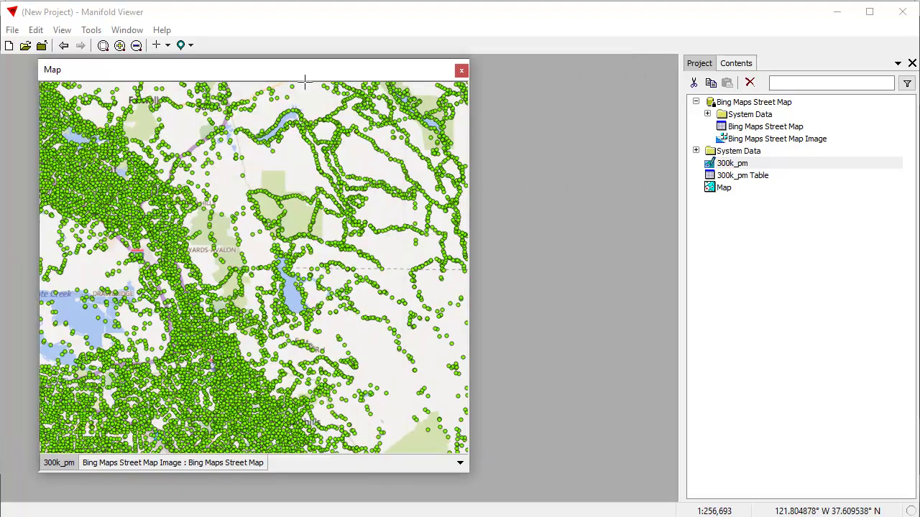
{"action": "double_click", "coordinate": [352, 74]}
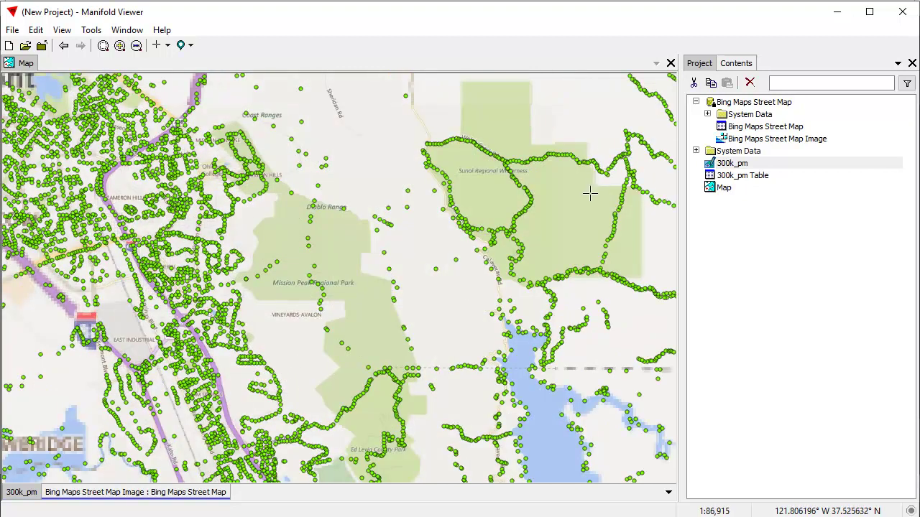
Select the 300k_pm layer and choose the Buffer transform in the Transform pane
{"action": "left_click", "coordinate": [696, 102]}
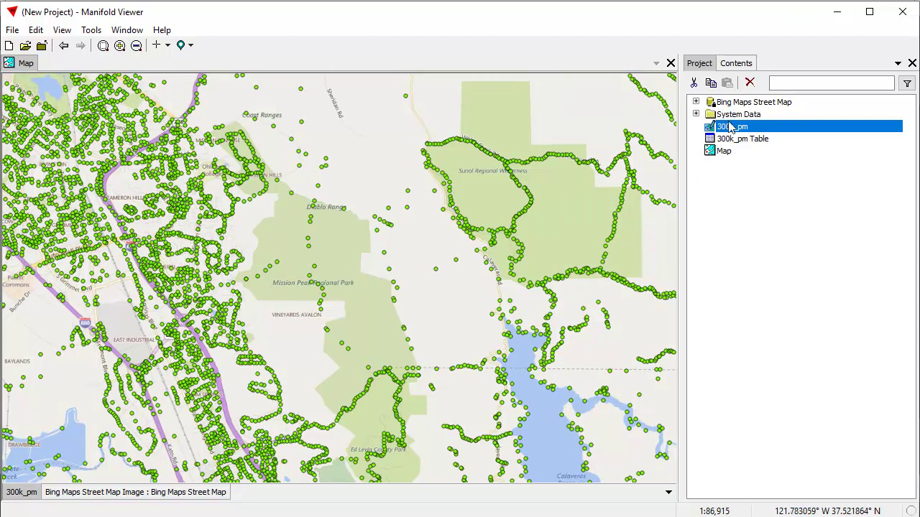
{"action": "left_click", "coordinate": [747, 63]}
{"action": "left_click", "coordinate": [738, 84]}
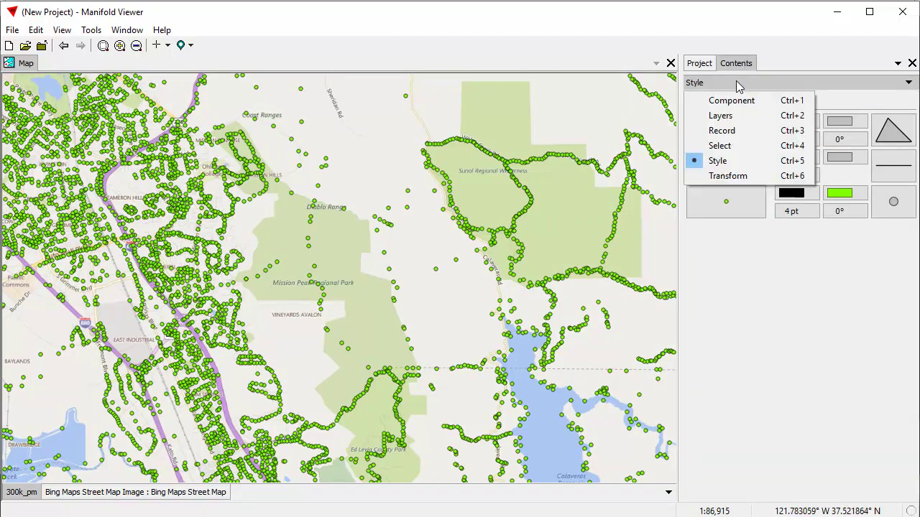
{"action": "left_click", "coordinate": [726, 176]}
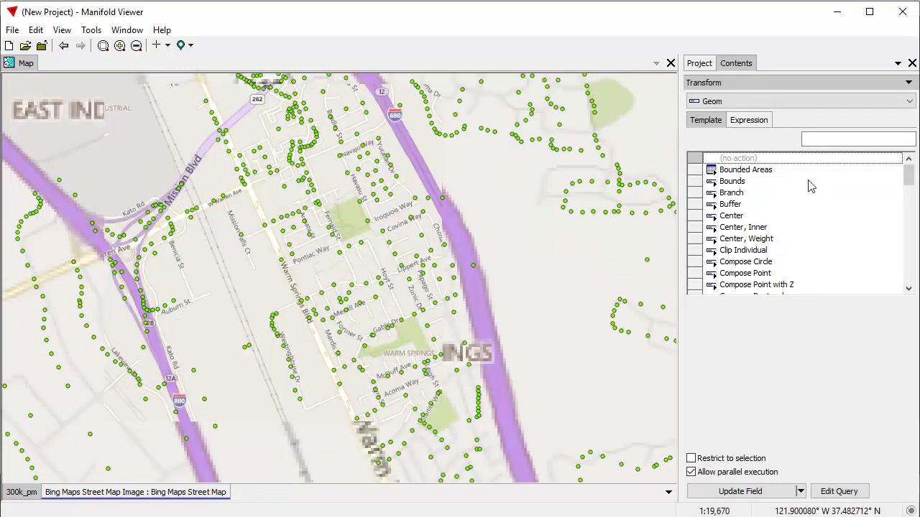
{"action": "left_click", "coordinate": [725, 204]}
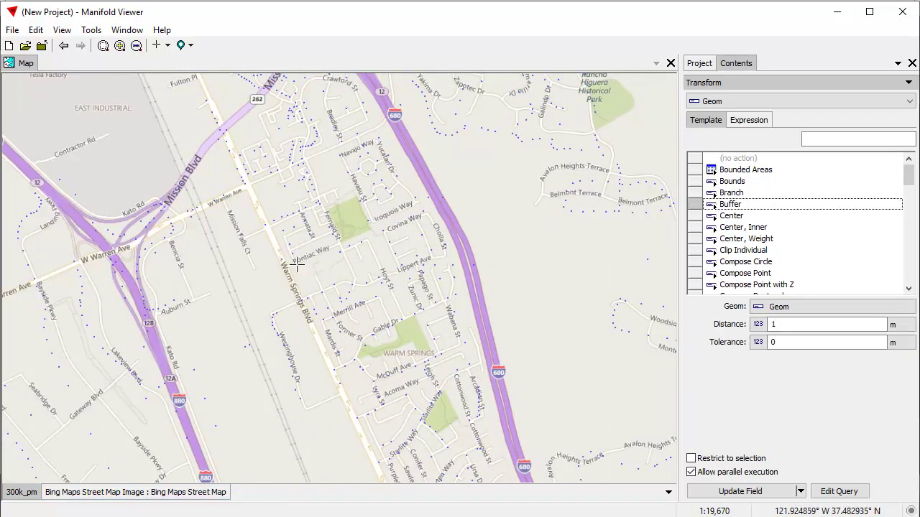
Preview buffer distances of 80 and 800, then clear the transform back to no buffer
{"action": "double_click", "coordinate": [773, 324]}
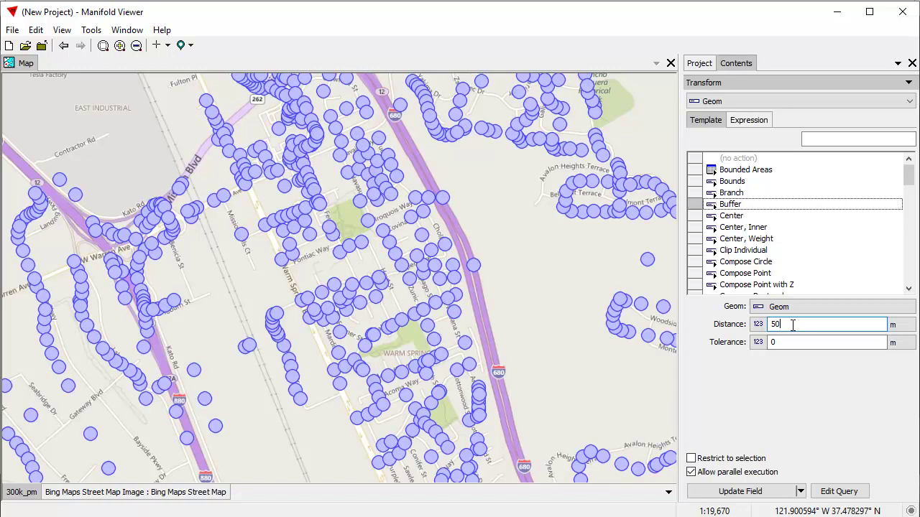
{"action": "type", "text": "80"}
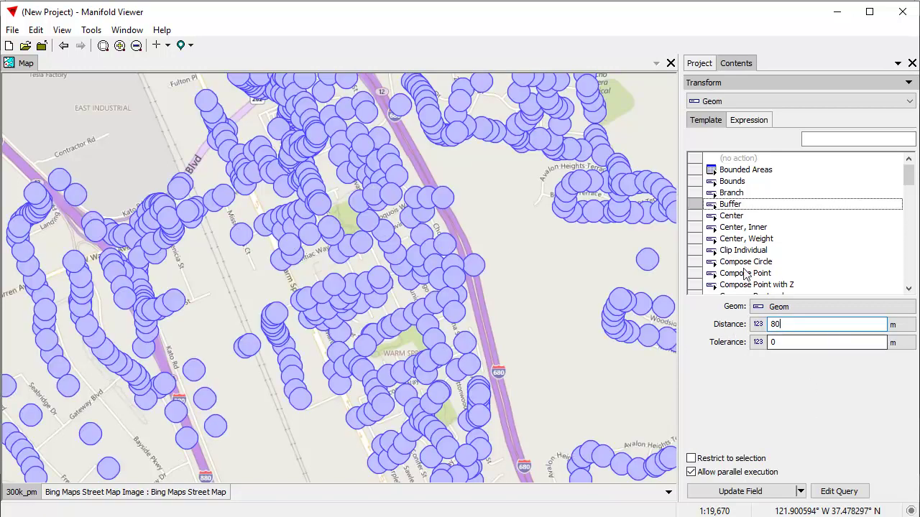
{"action": "scroll", "coordinate": [434, 268], "scroll_direction": "down", "scroll_amount": 3}
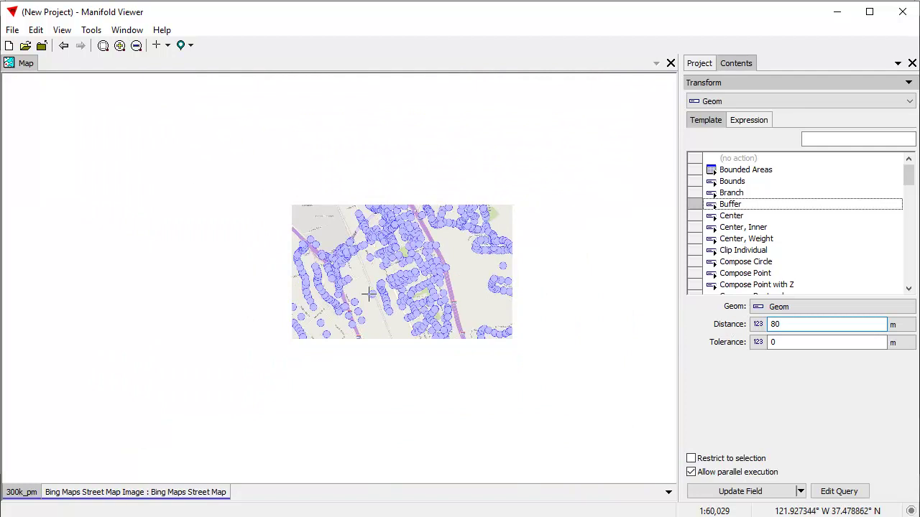
{"action": "scroll", "coordinate": [315, 266], "scroll_direction": "down", "scroll_amount": 3}
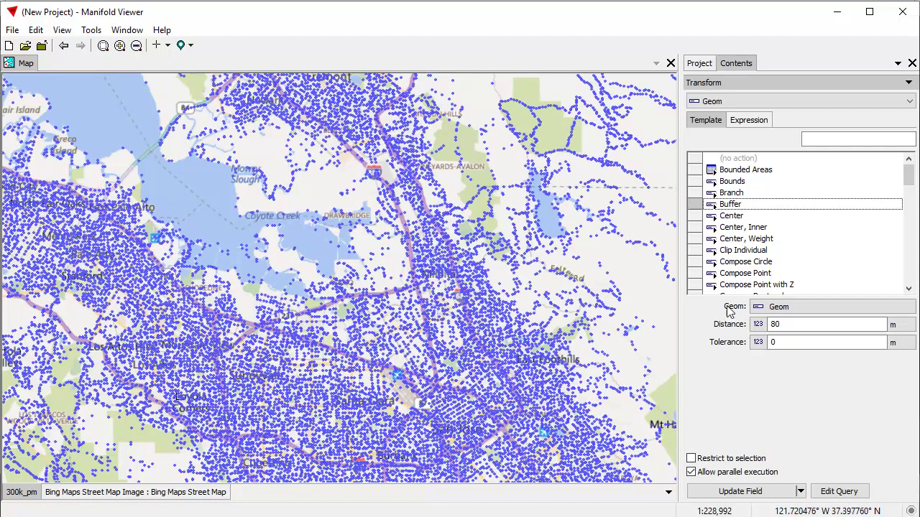
{"action": "left_click", "coordinate": [780, 324]}
{"action": "type", "text": "800"}
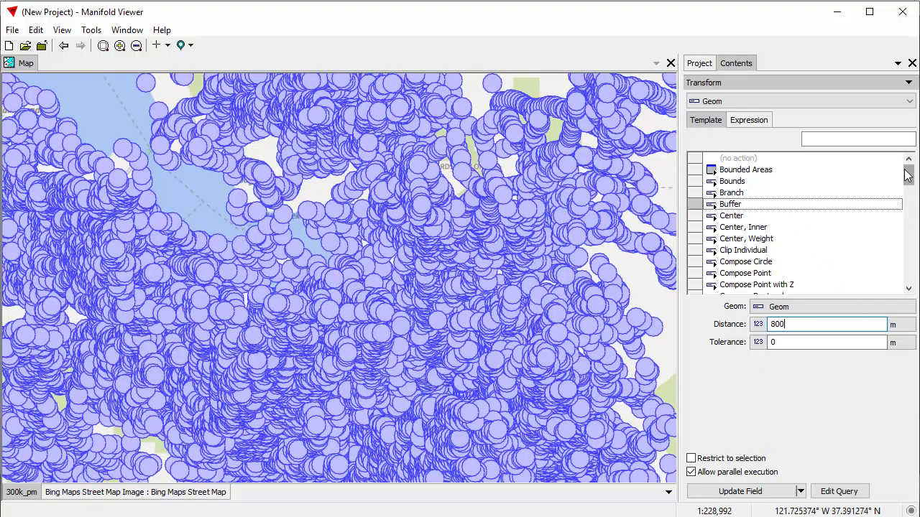
{"action": "left_click_drag", "start_coordinate": [908, 171], "coordinate": [907, 153]}
{"action": "left_click", "coordinate": [748, 158]}
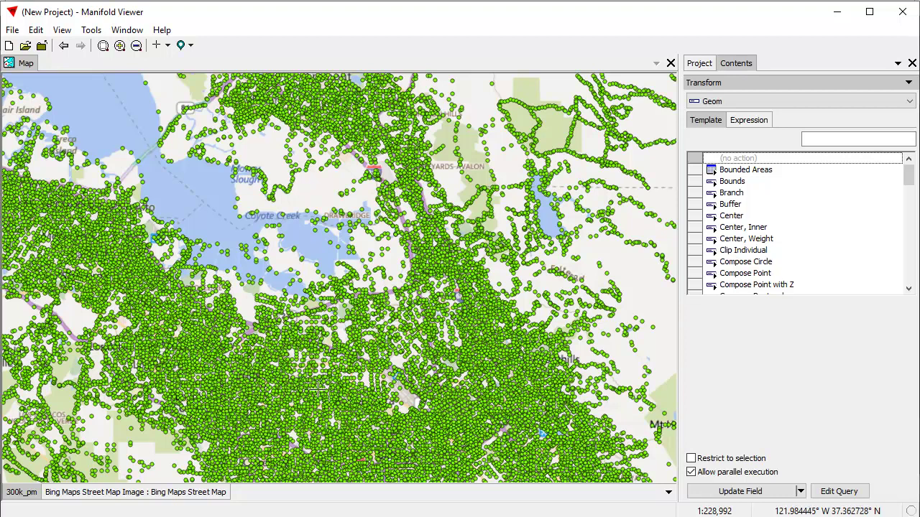
Zoom to the 300k_pm points and preview Triangulate All at tolerance 0 as a dense mesh
{"action": "double_click", "coordinate": [27, 493]}
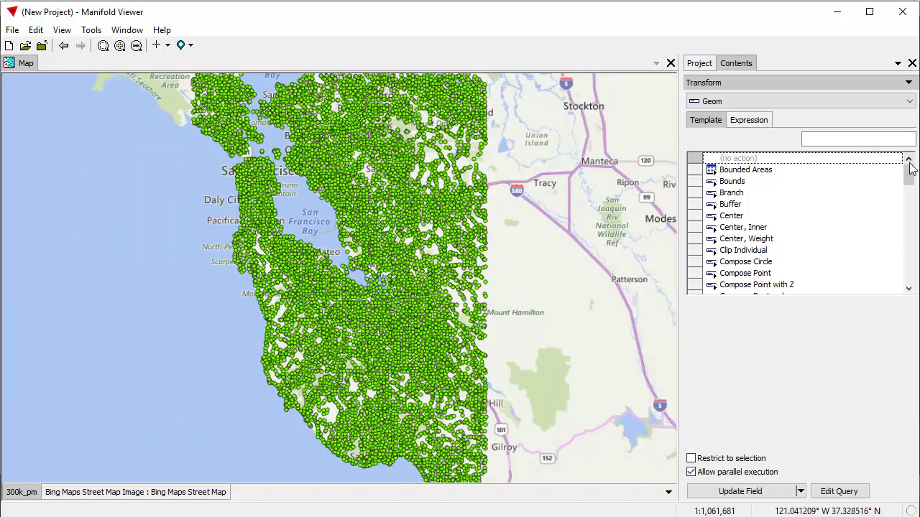
{"action": "left_click_drag", "start_coordinate": [911, 168], "coordinate": [916, 271]}
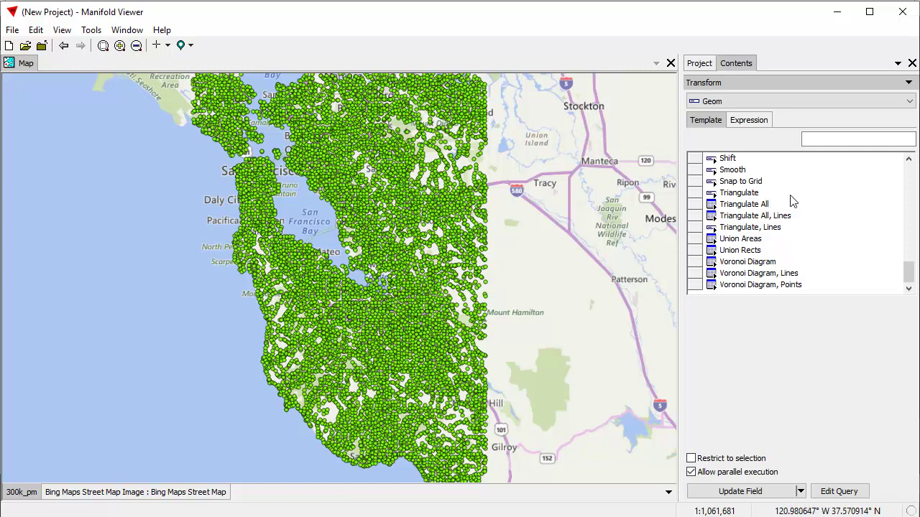
{"action": "left_click", "coordinate": [752, 207]}
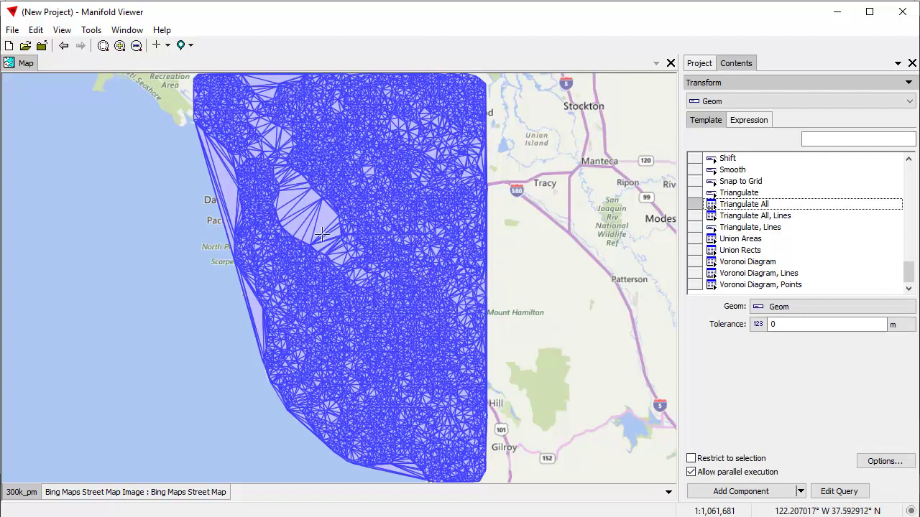
{"action": "scroll", "coordinate": [321, 233], "scroll_direction": "up", "scroll_amount": 4}
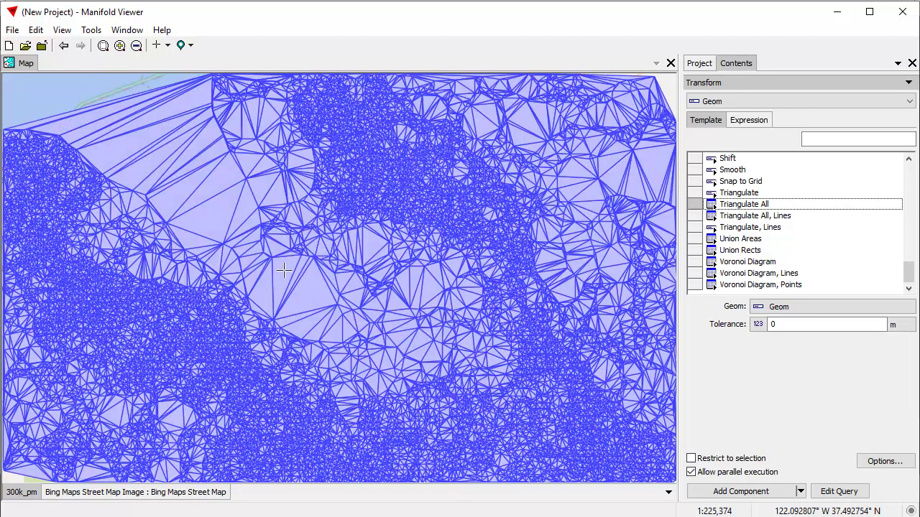
{"action": "scroll", "coordinate": [553, 417], "scroll_direction": "up", "scroll_amount": 3}
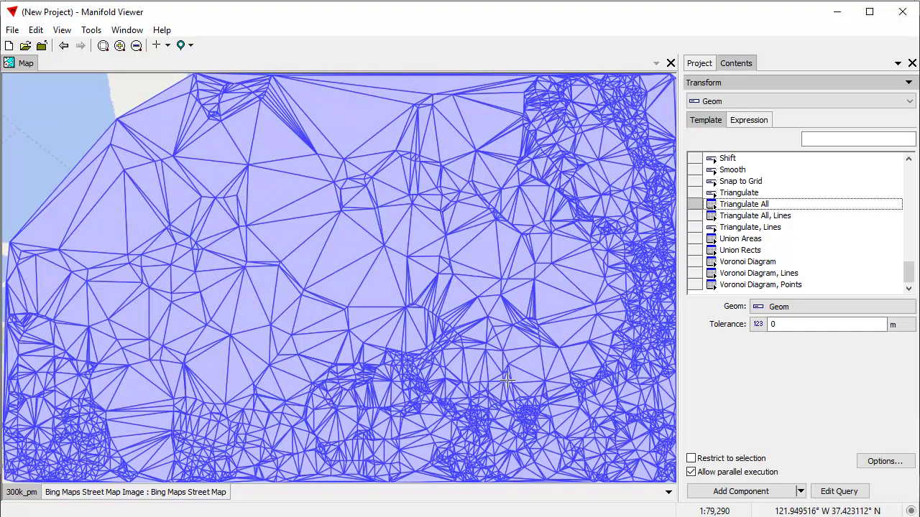
{"action": "scroll", "coordinate": [506, 381], "scroll_direction": "down", "scroll_amount": 2}
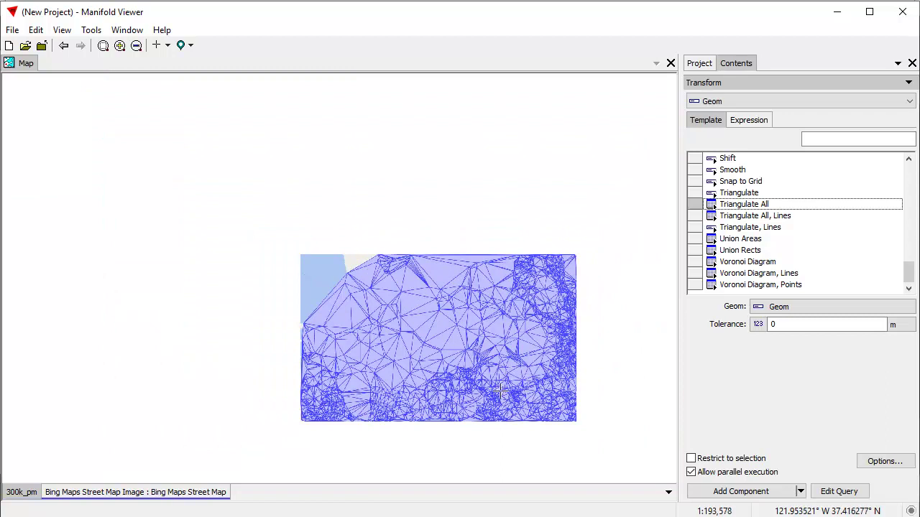
{"action": "scroll", "coordinate": [507, 375], "scroll_direction": "up", "scroll_amount": 3}
{"action": "scroll", "coordinate": [465, 296], "scroll_direction": "down", "scroll_amount": 1}
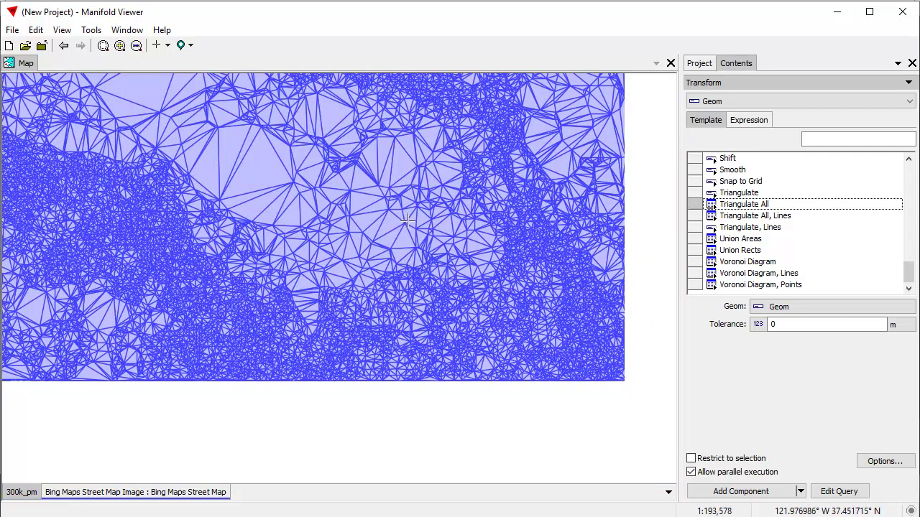
{"action": "scroll", "coordinate": [400, 217], "scroll_direction": "up", "scroll_amount": 1}
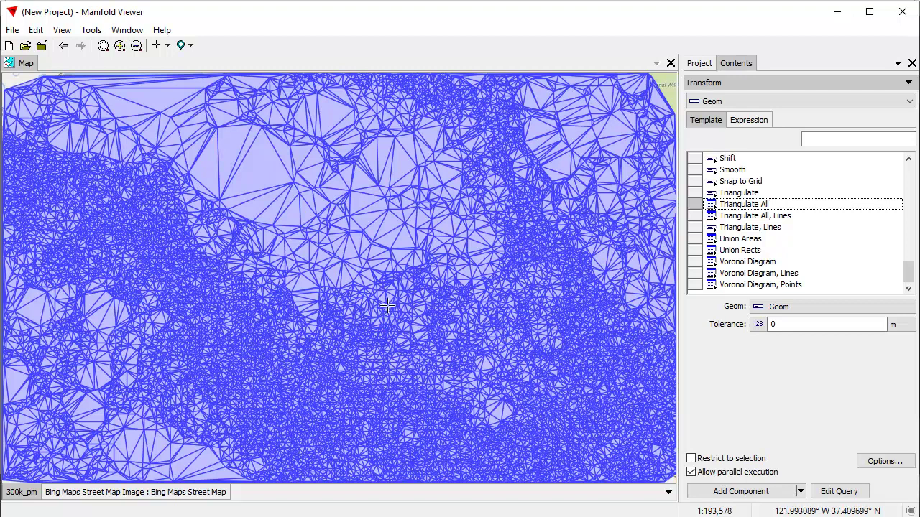
Run Triangulate All with Add Component to create the triangulation drawing
{"action": "left_click", "coordinate": [757, 493]}
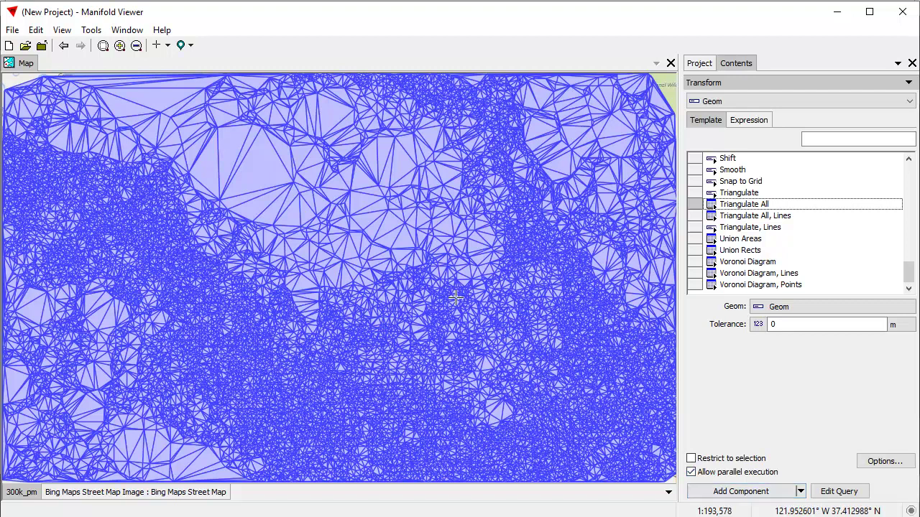
{"action": "left_click", "coordinate": [744, 494]}
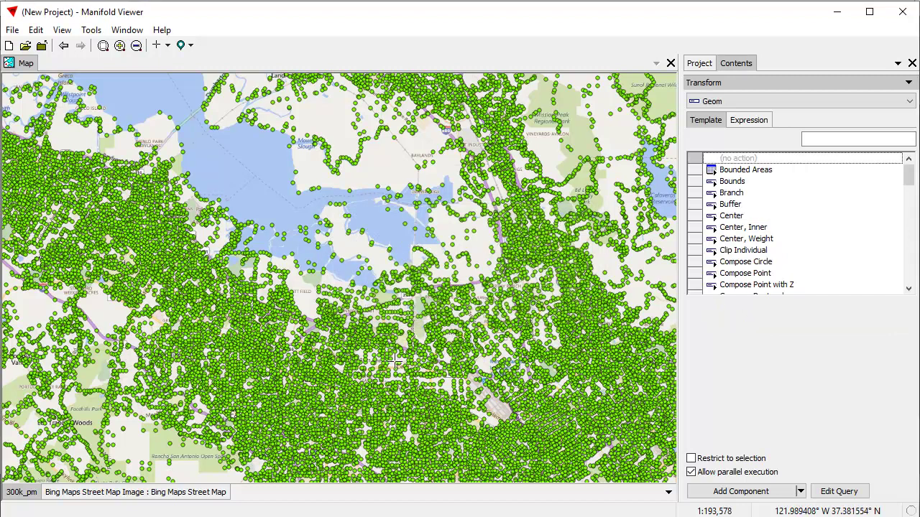
Drag 300k_pm Table Triangulate All Drawing from the Project list into the map and zoom into the mesh
{"action": "left_click", "coordinate": [699, 64]}
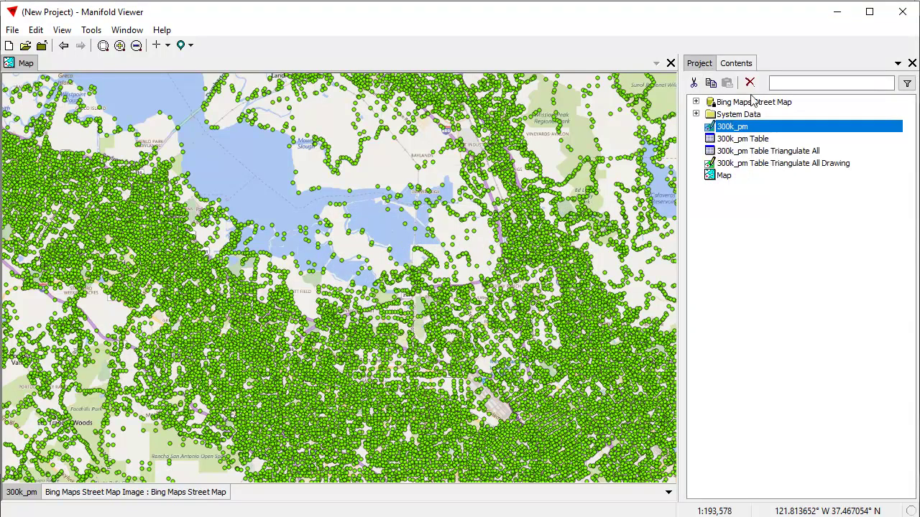
{"action": "left_click", "coordinate": [812, 164]}
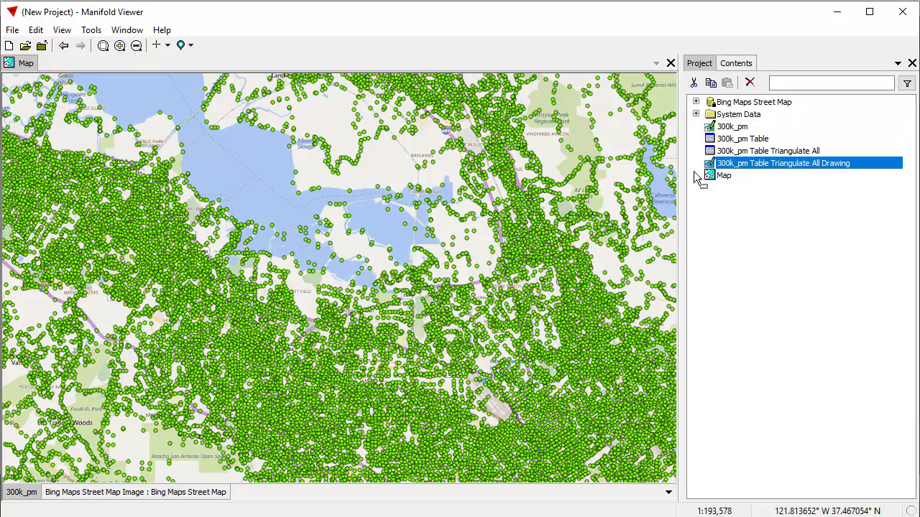
{"action": "left_click_drag", "start_coordinate": [698, 180], "coordinate": [545, 222]}
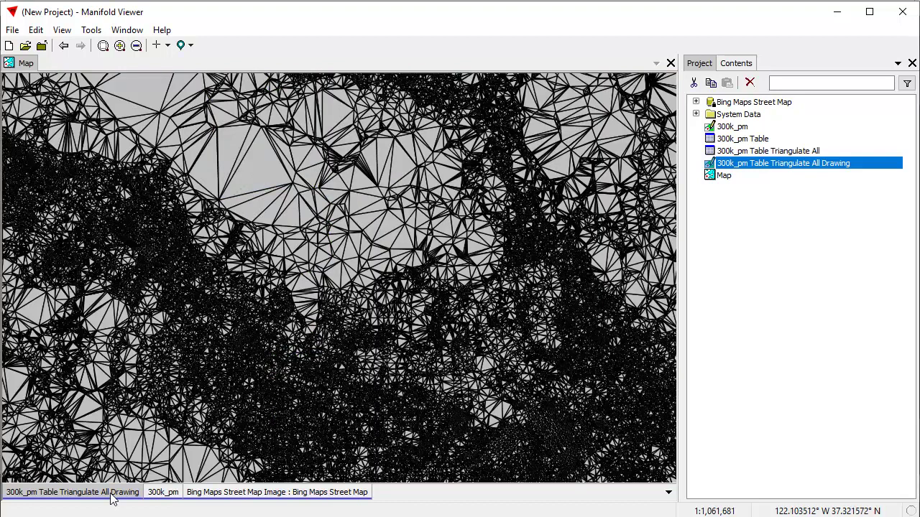
{"action": "double_click", "coordinate": [173, 491]}
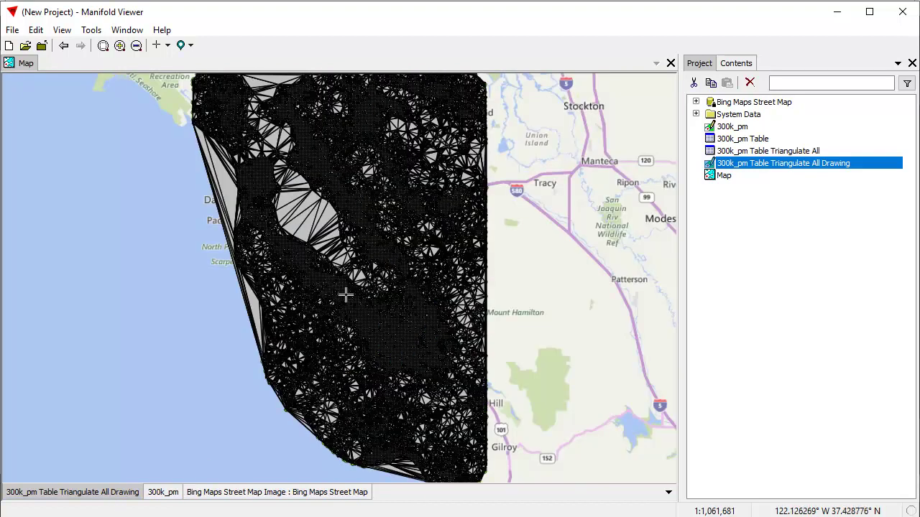
{"action": "left_click_drag", "start_coordinate": [350, 183], "coordinate": [410, 263]}
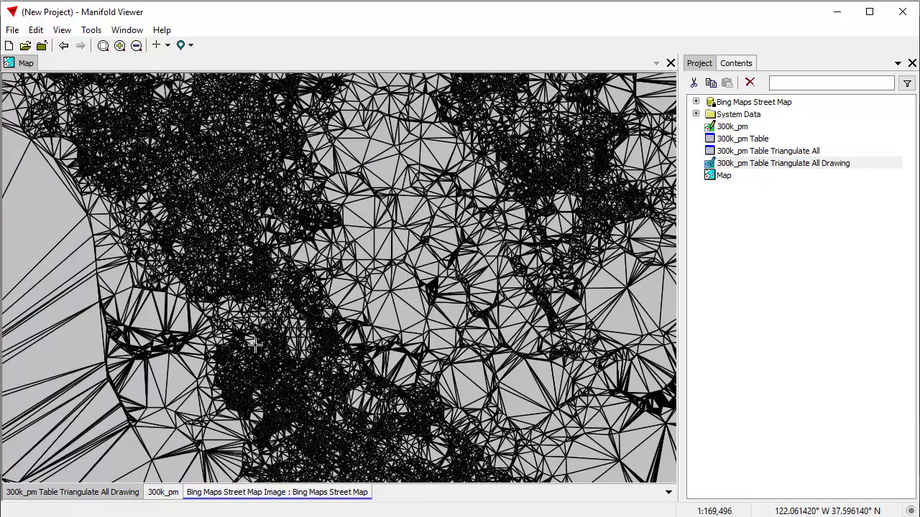
Move the 300k_pm points layer above the triangulation layer in the Layers list
{"action": "left_click_drag", "start_coordinate": [256, 345], "coordinate": [388, 406]}
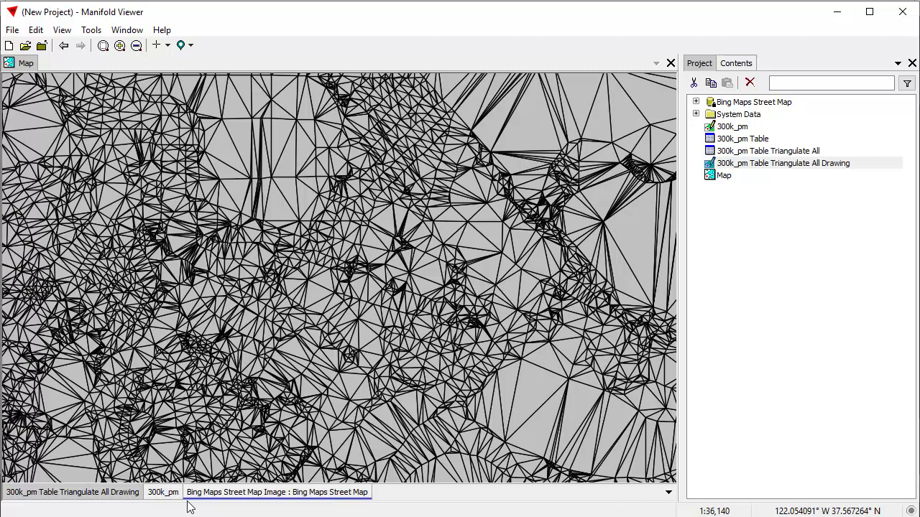
{"action": "left_click", "coordinate": [735, 64]}
{"action": "left_click", "coordinate": [749, 85]}
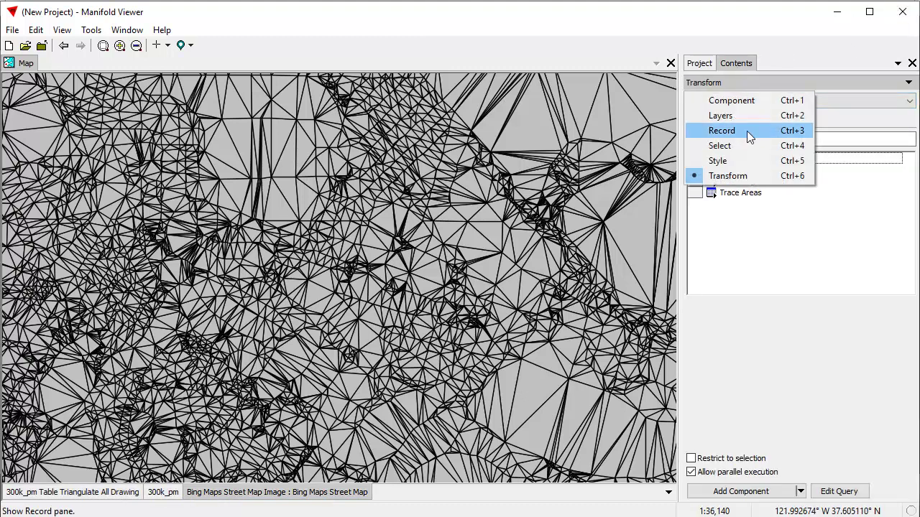
{"action": "left_click", "coordinate": [736, 114]}
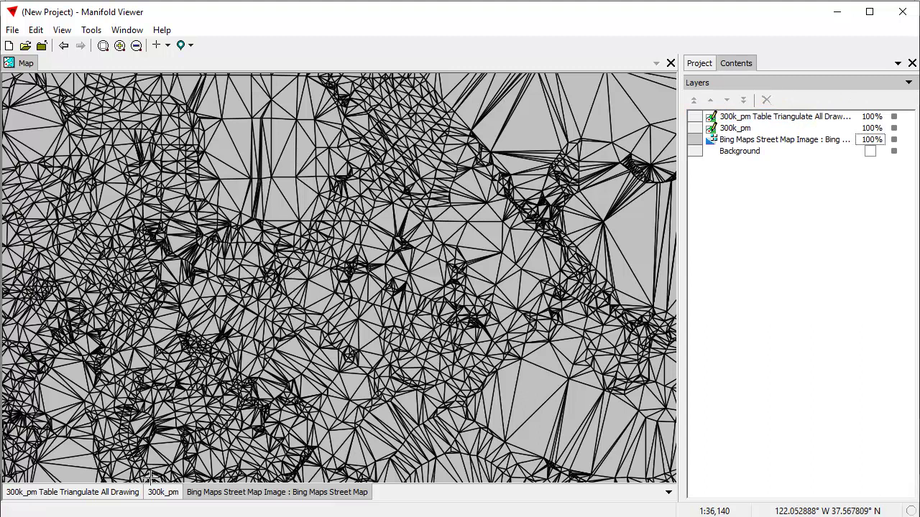
{"action": "left_click_drag", "start_coordinate": [167, 497], "coordinate": [28, 496]}
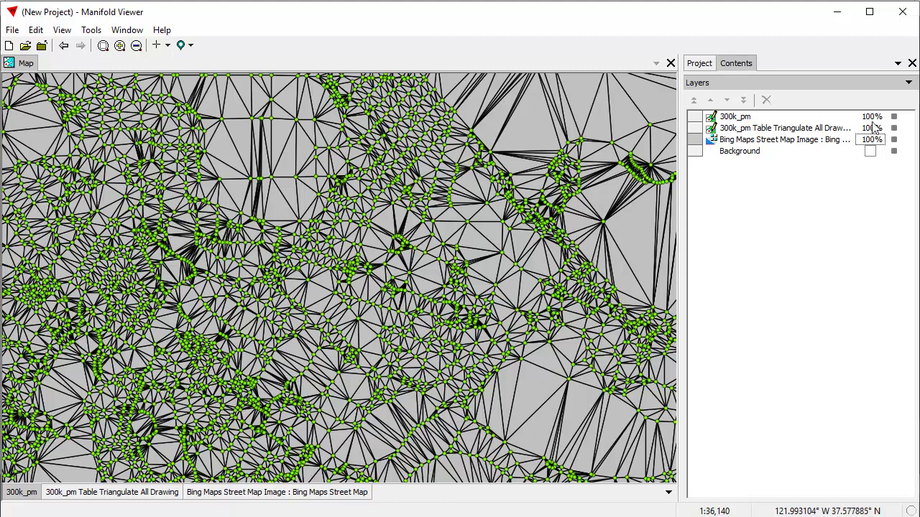
{"action": "left_click", "coordinate": [755, 130]}
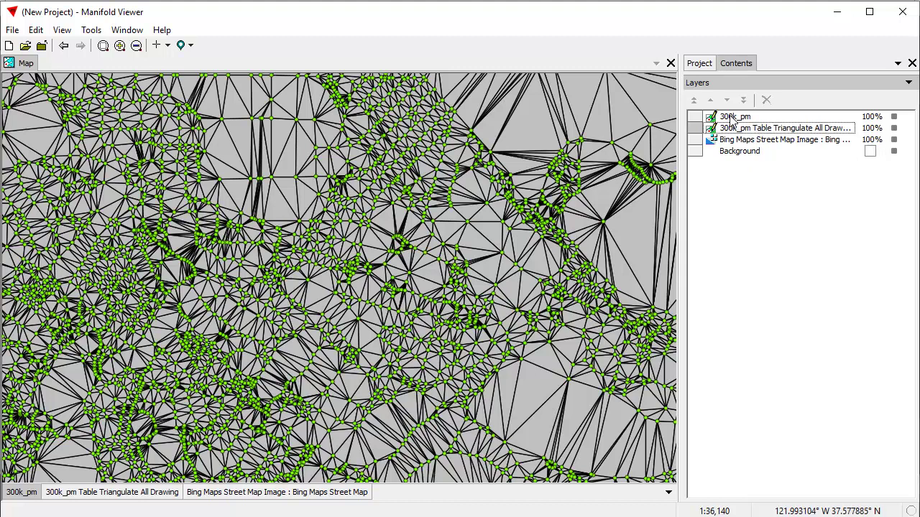
{"action": "left_click", "coordinate": [733, 117]}
{"action": "left_click", "coordinate": [727, 101]}
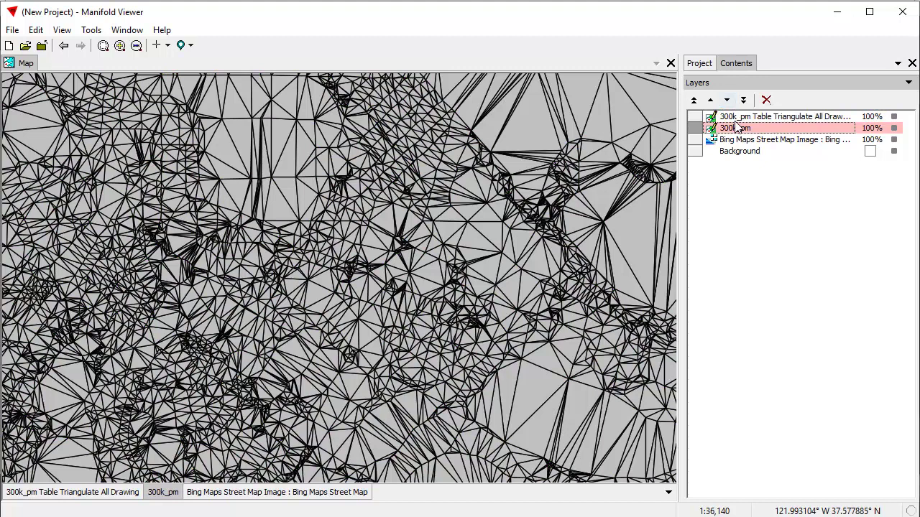
{"action": "left_click", "coordinate": [710, 100]}
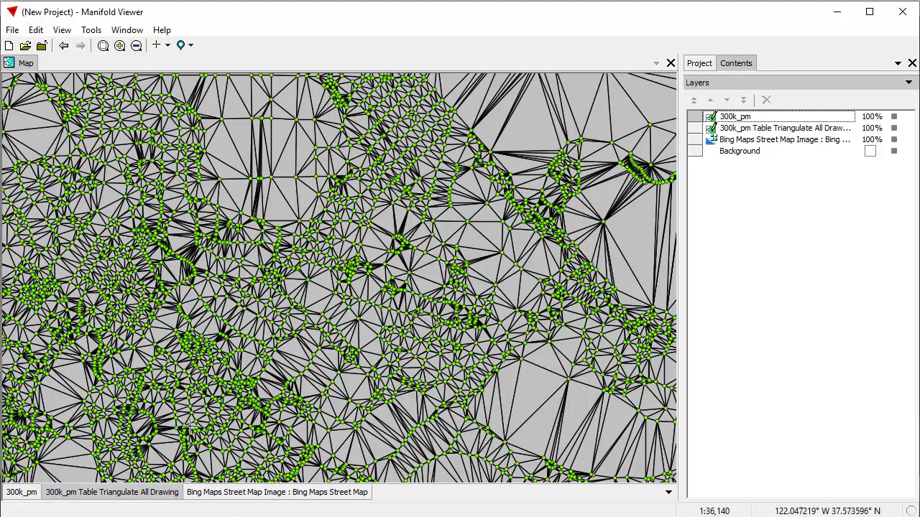
Style the triangulation with a transparent area fill and purple lines
{"action": "left_click", "coordinate": [734, 83]}
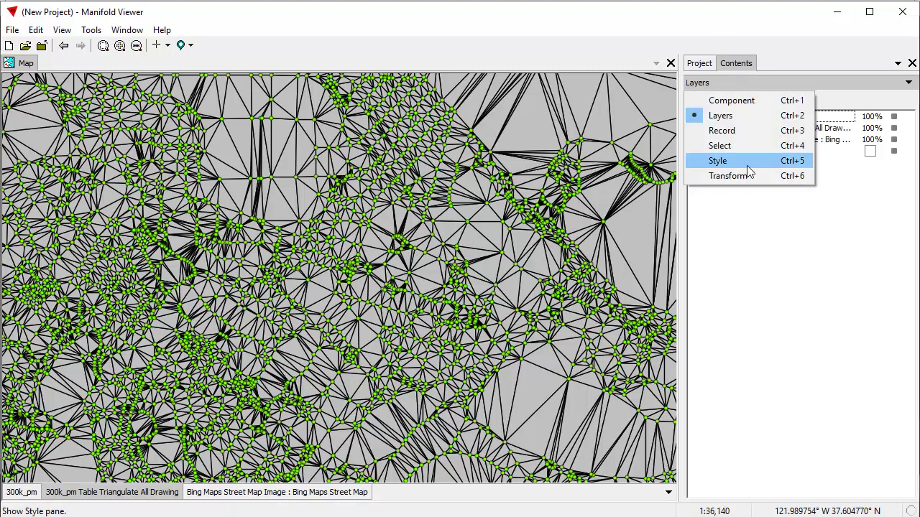
{"action": "left_click", "coordinate": [744, 162]}
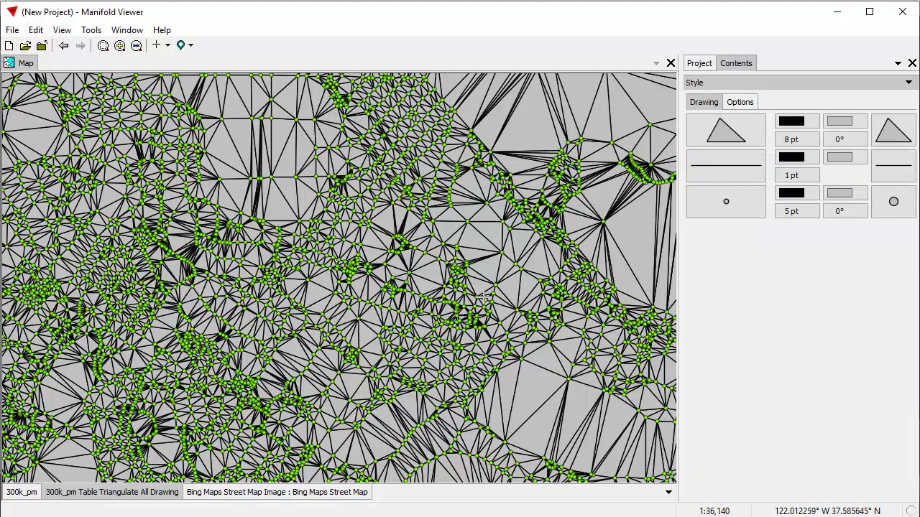
{"action": "left_click", "coordinate": [838, 126]}
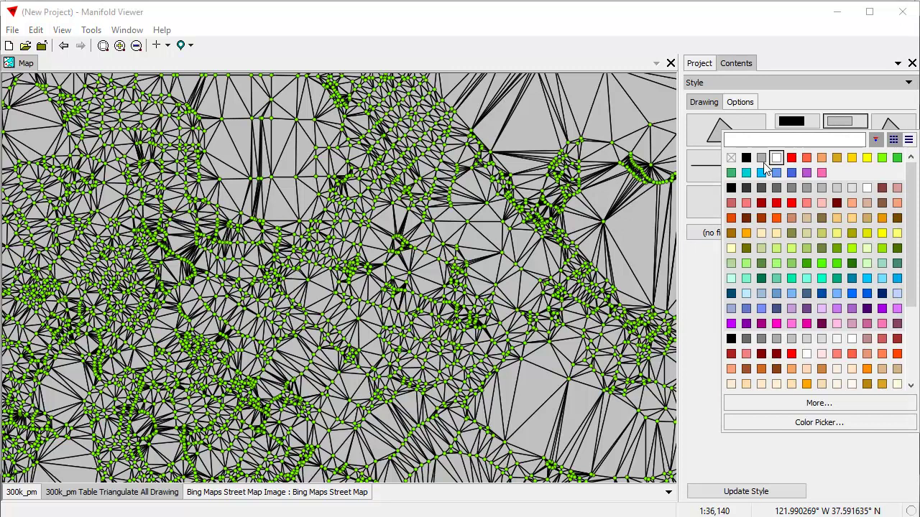
{"action": "left_click", "coordinate": [731, 158]}
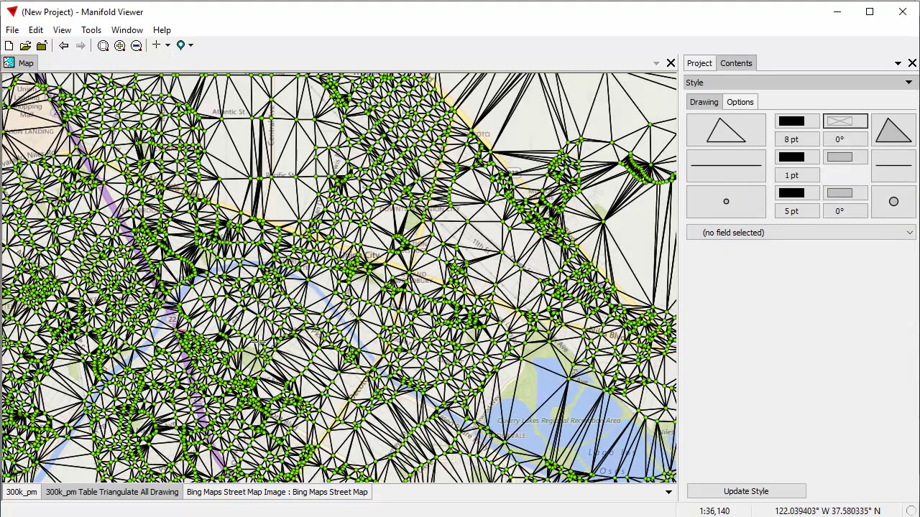
{"action": "left_click_drag", "start_coordinate": [256, 338], "coordinate": [464, 197]}
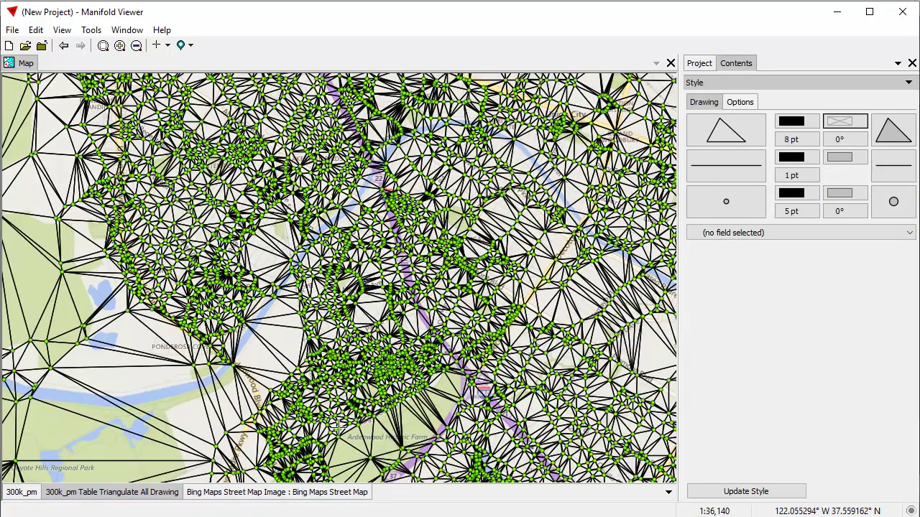
{"action": "left_click", "coordinate": [798, 128]}
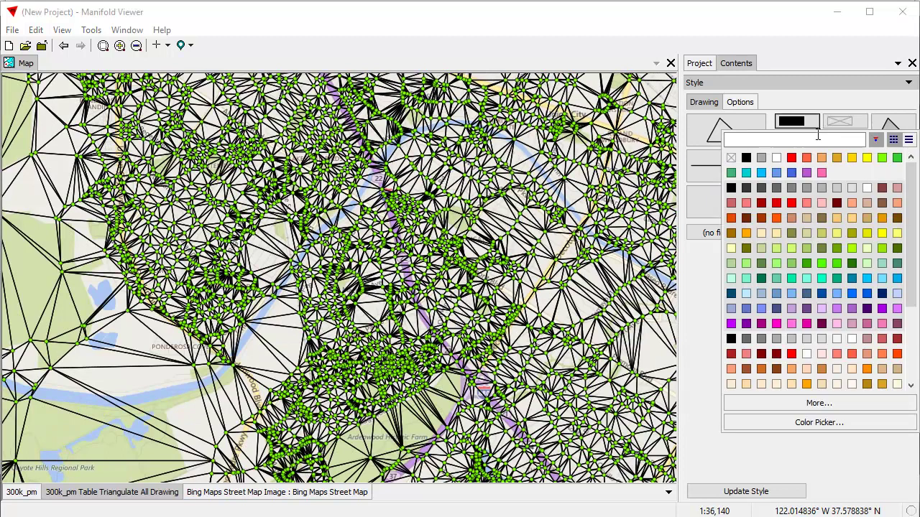
{"action": "left_click", "coordinate": [819, 168]}
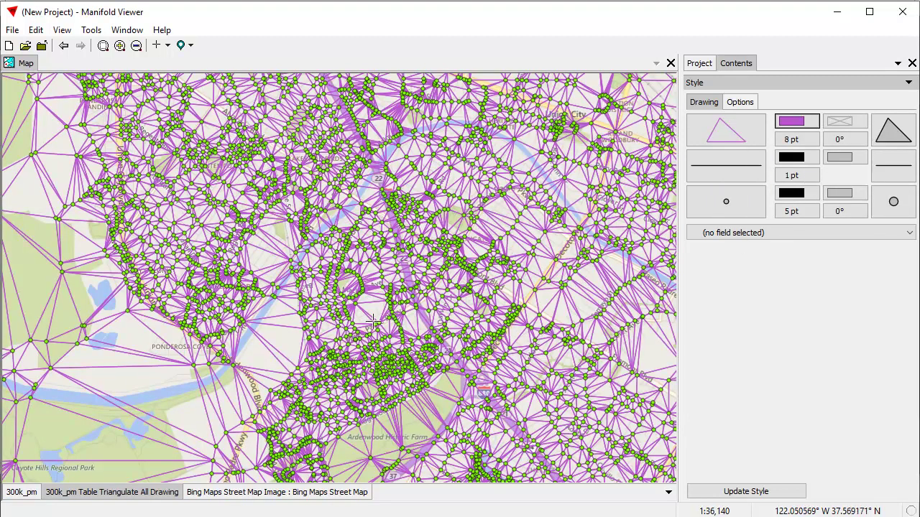
{"action": "left_click_drag", "start_coordinate": [373, 322], "coordinate": [314, 162]}
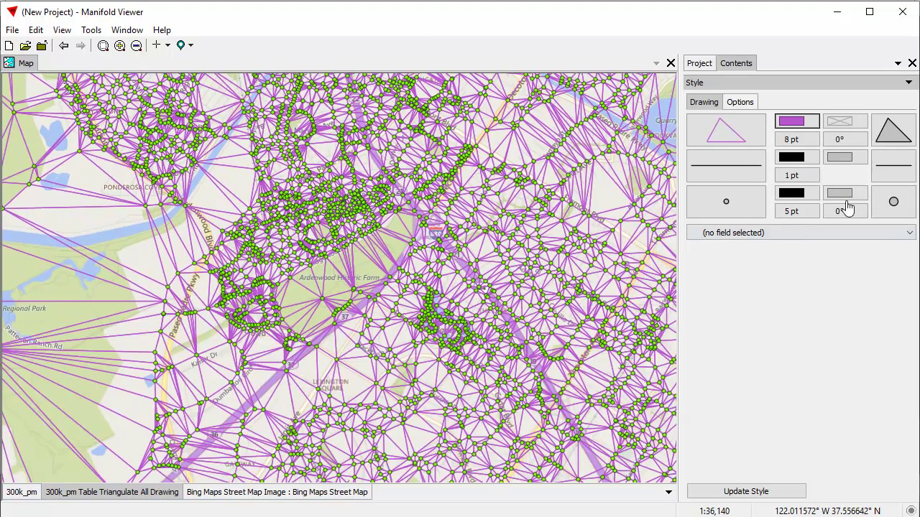
Colour the 300k_pm points blue, centre the map on Quarry Lakes, and return to the Project list
{"action": "left_click", "coordinate": [23, 496]}
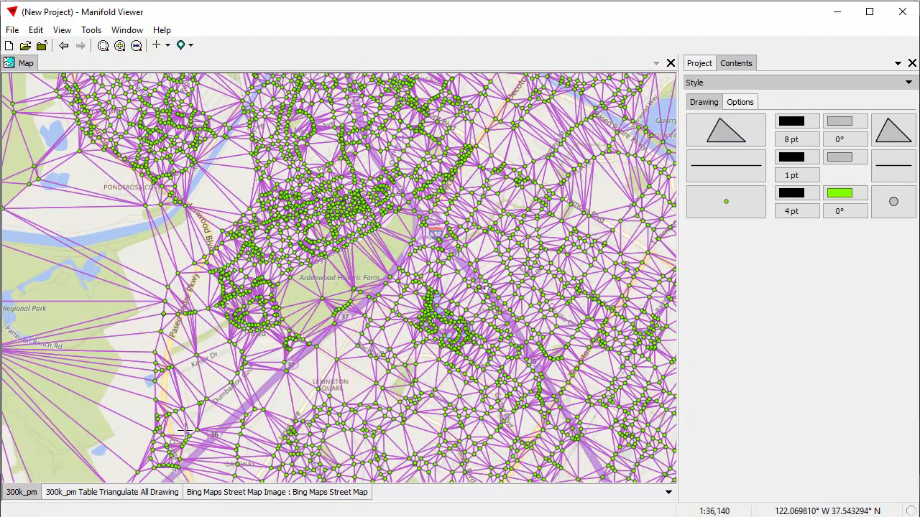
{"action": "left_click", "coordinate": [837, 197]}
{"action": "left_click", "coordinate": [792, 244]}
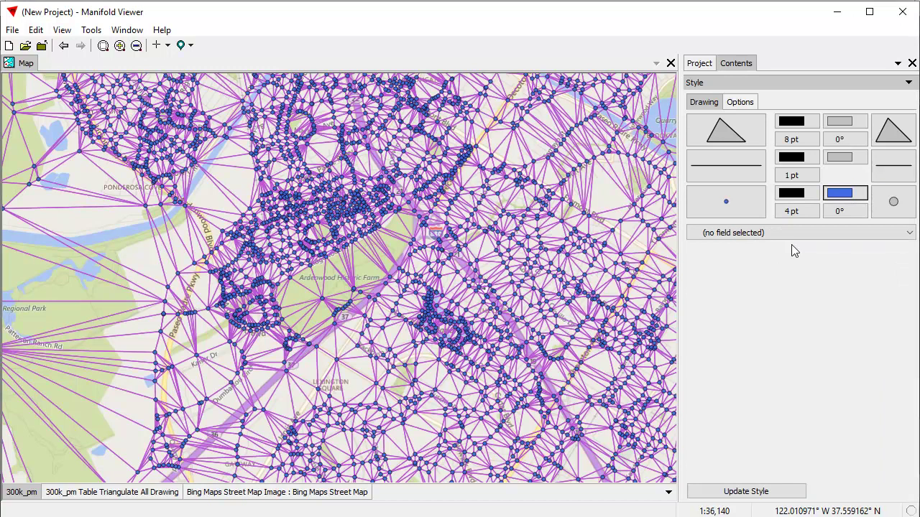
{"action": "scroll", "coordinate": [376, 332], "scroll_direction": "down", "scroll_amount": 4}
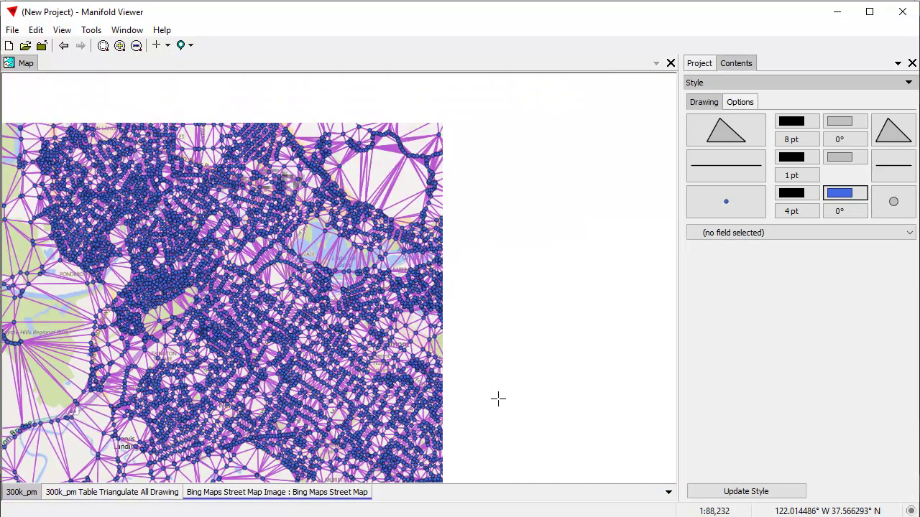
{"action": "scroll", "coordinate": [410, 294], "scroll_direction": "up", "scroll_amount": 3}
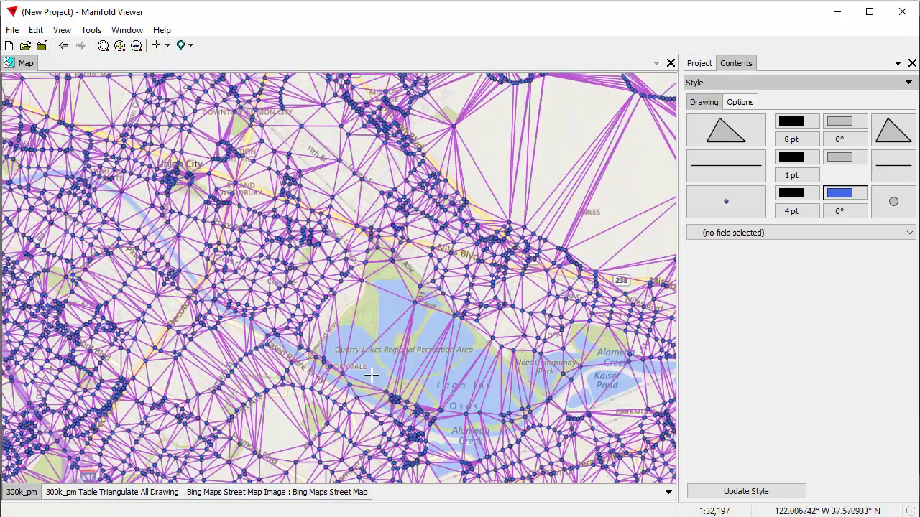
{"action": "left_click_drag", "start_coordinate": [371, 375], "coordinate": [334, 272]}
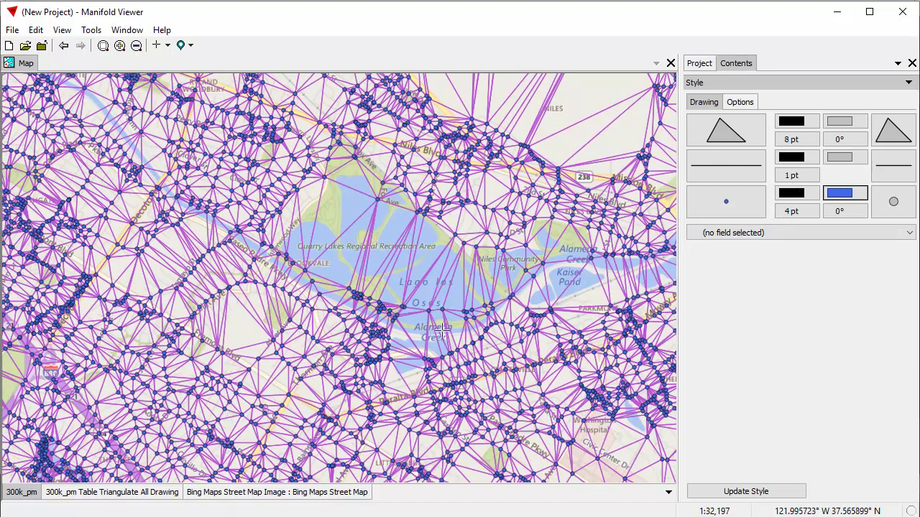
{"action": "left_click", "coordinate": [700, 64]}
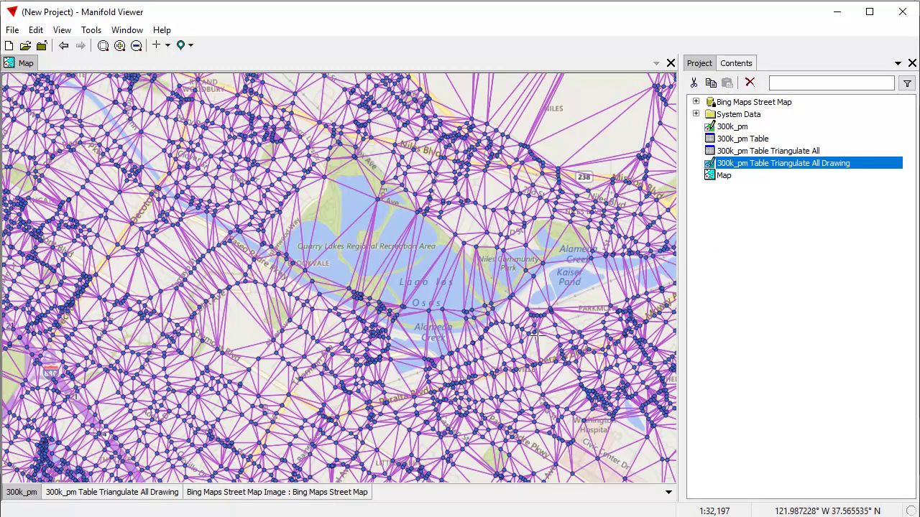
Create a new project folder named SRTM
{"action": "right_click", "coordinate": [730, 225]}
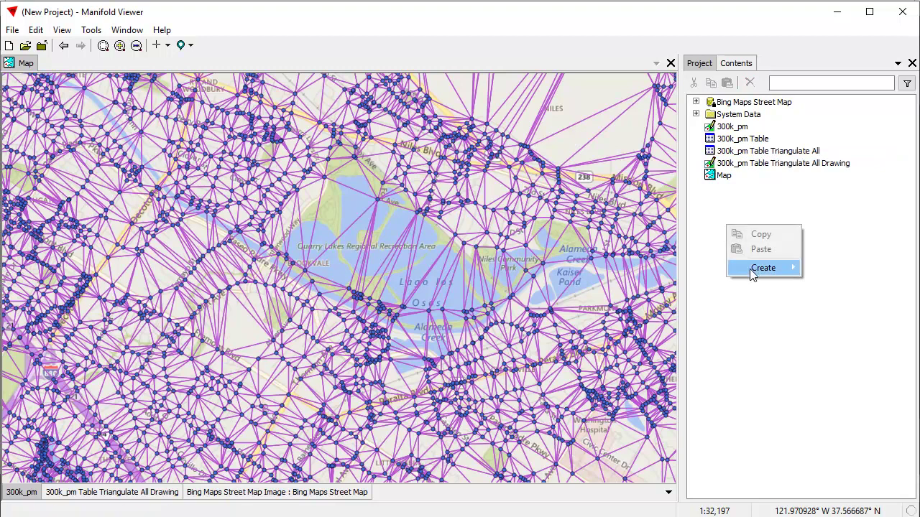
{"action": "mouse_move", "coordinate": [753, 269]}
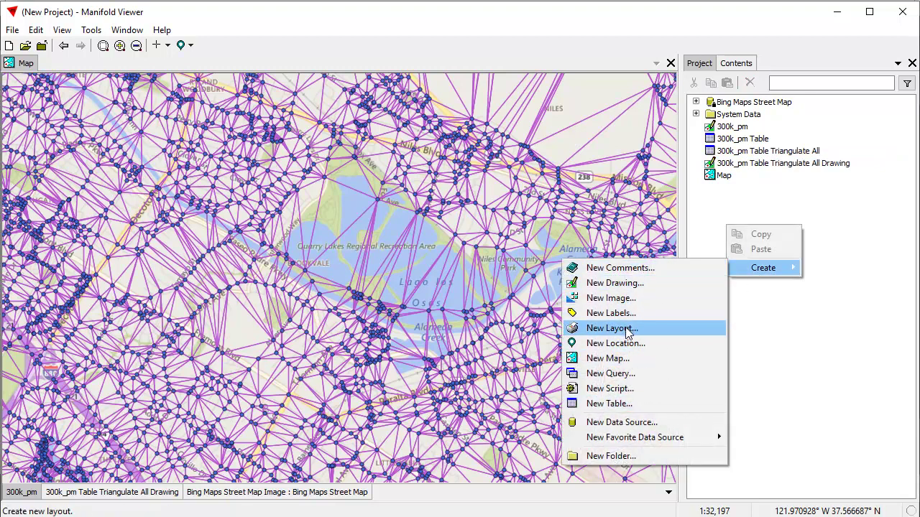
{"action": "left_click", "coordinate": [610, 457]}
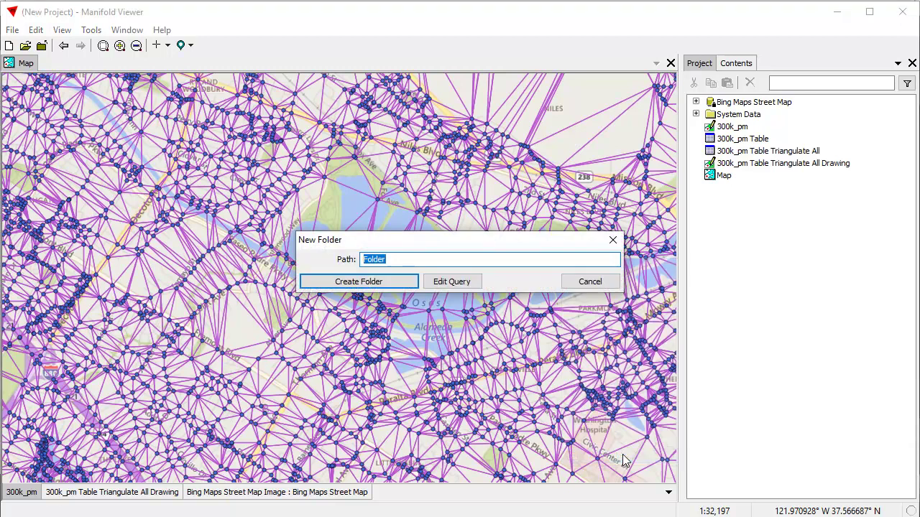
{"action": "type", "text": "SRTM"}
{"action": "left_click", "coordinate": [359, 281]}
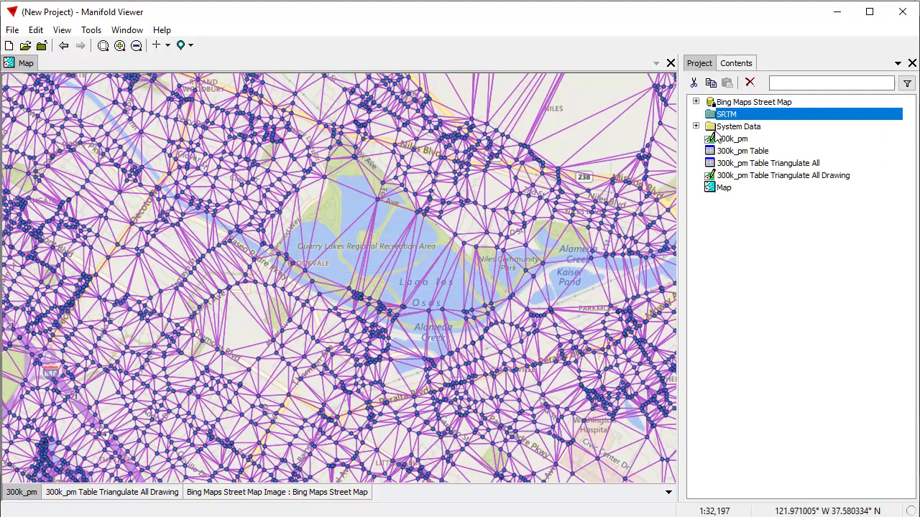
Import the four SRTM .tif tiles from the Portland folder
{"action": "left_click", "coordinate": [12, 30]}
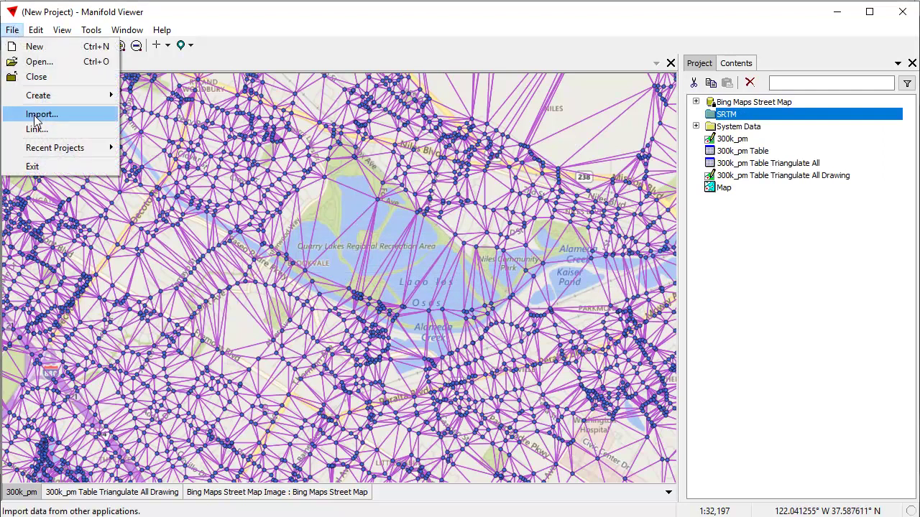
{"action": "left_click", "coordinate": [37, 115]}
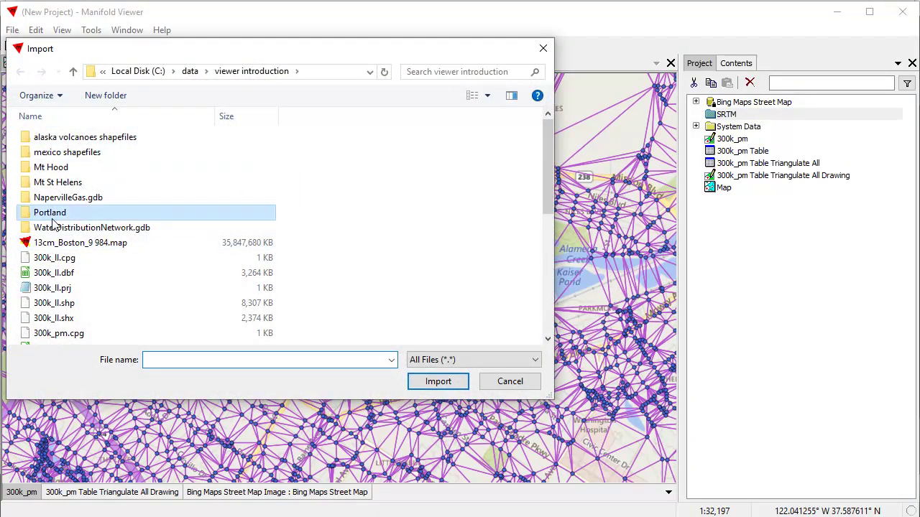
{"action": "double_click", "coordinate": [63, 213]}
{"action": "left_click_drag", "start_coordinate": [254, 232], "coordinate": [18, 119]}
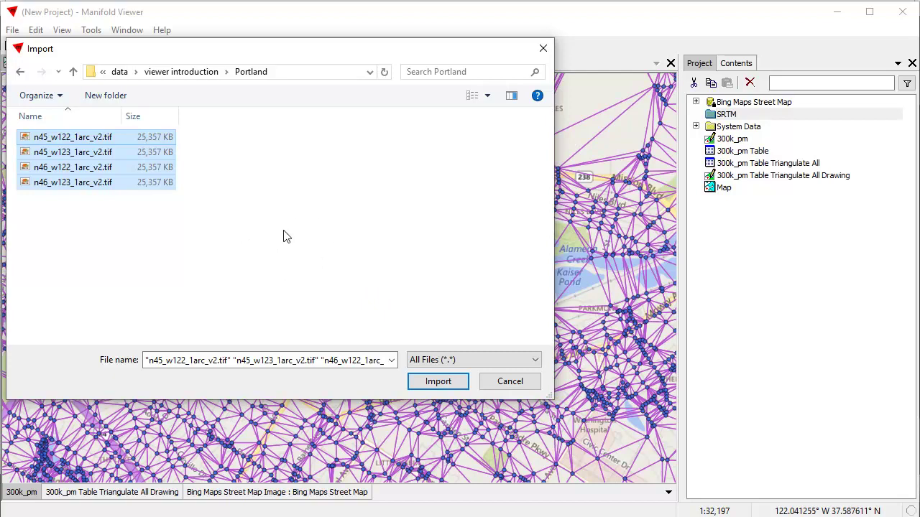
{"action": "left_click", "coordinate": [437, 382]}
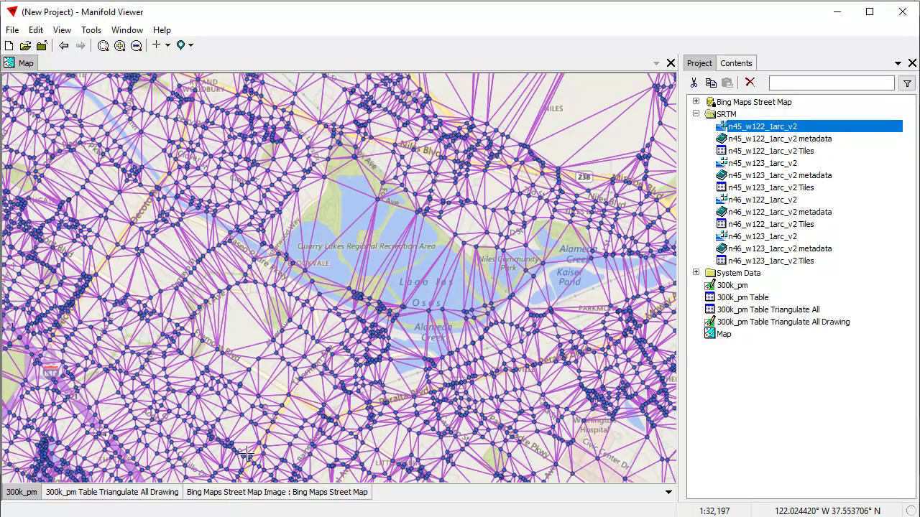
Create a new map, Map 2, and open it in its own window
{"action": "right_click", "coordinate": [704, 388]}
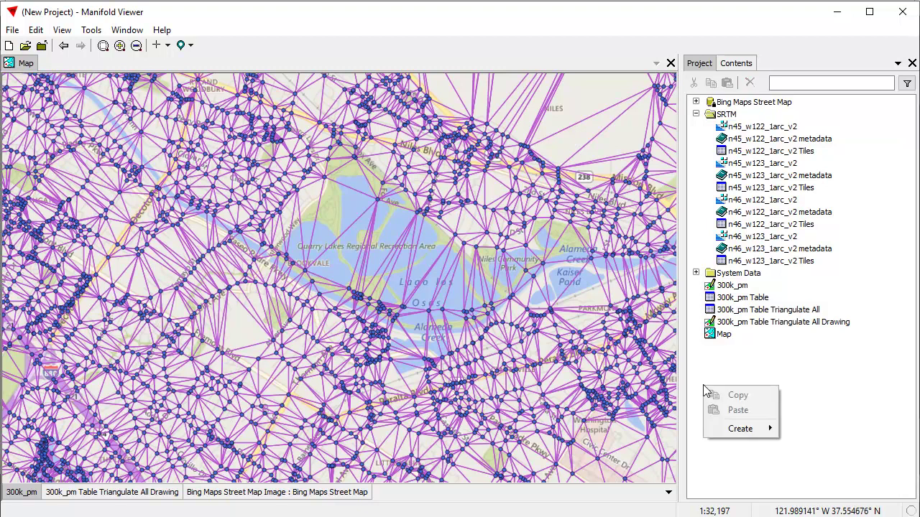
{"action": "mouse_move", "coordinate": [730, 431]}
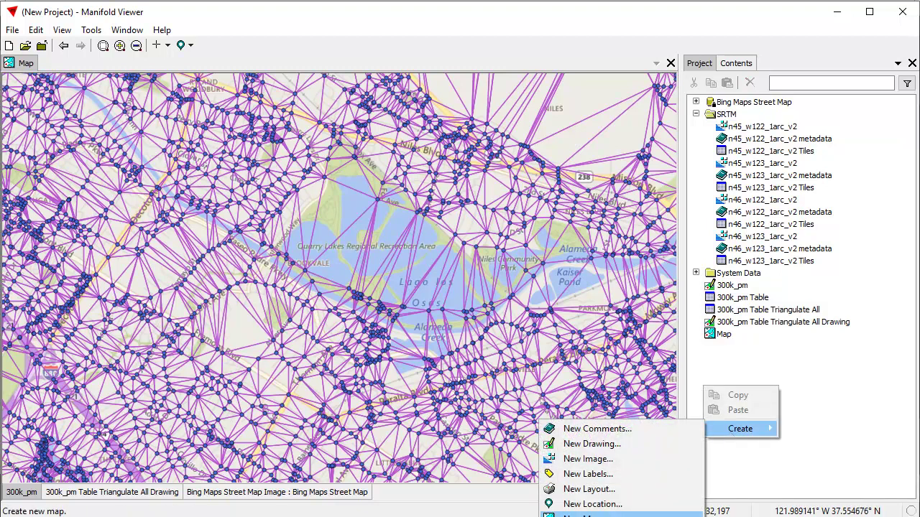
{"action": "left_click", "coordinate": [579, 512]}
{"action": "left_click", "coordinate": [398, 295]}
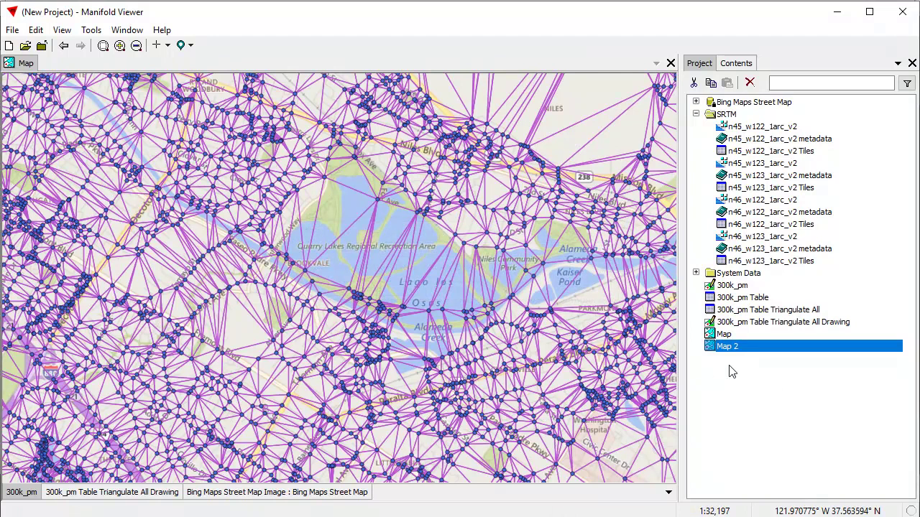
{"action": "double_click", "coordinate": [760, 350]}
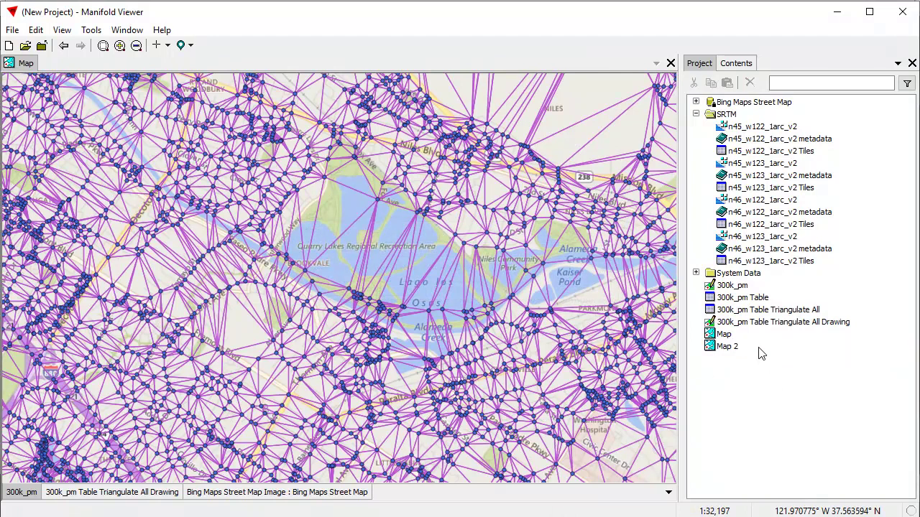
Add the four SRTM images to Map 2, activate n45_w123_1arc_v2, and collapse the SRTM folder
{"action": "left_click", "coordinate": [774, 128]}
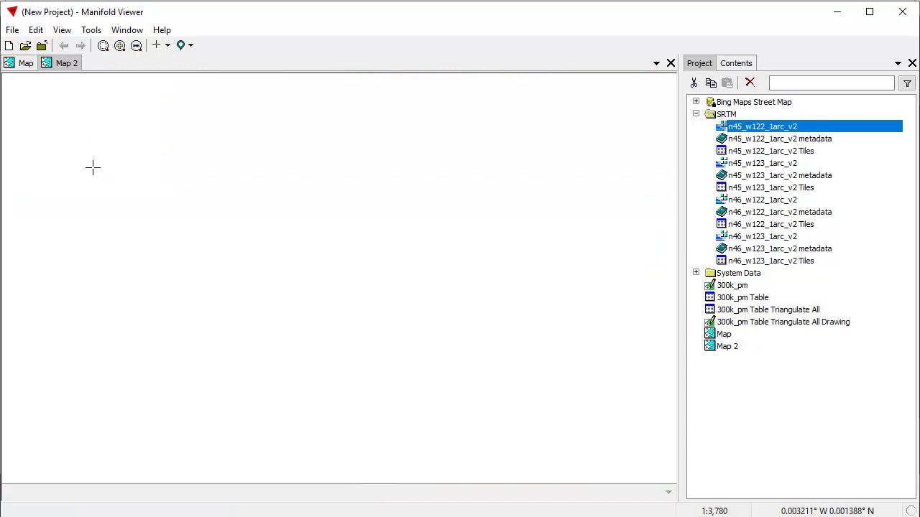
{"action": "left_click", "coordinate": [907, 84]}
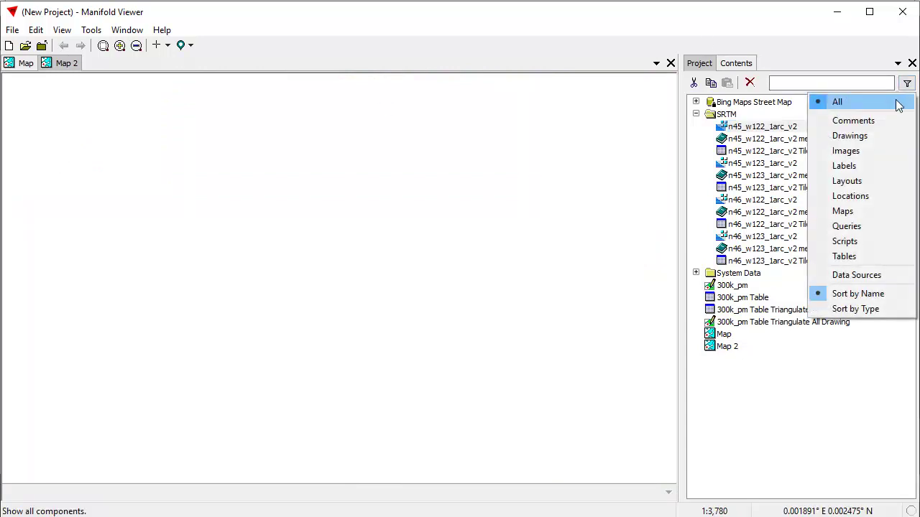
{"action": "left_click", "coordinate": [873, 152]}
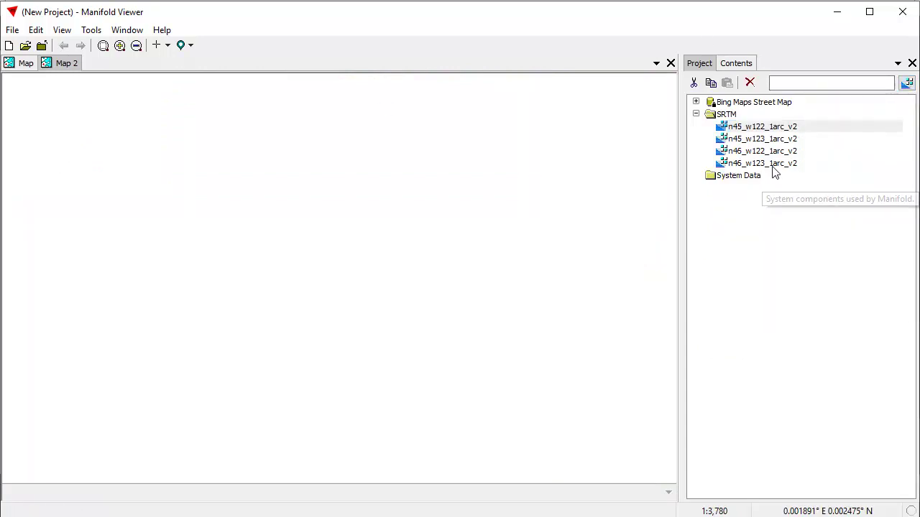
{"action": "left_click", "coordinate": [773, 165], "text": "shift"}
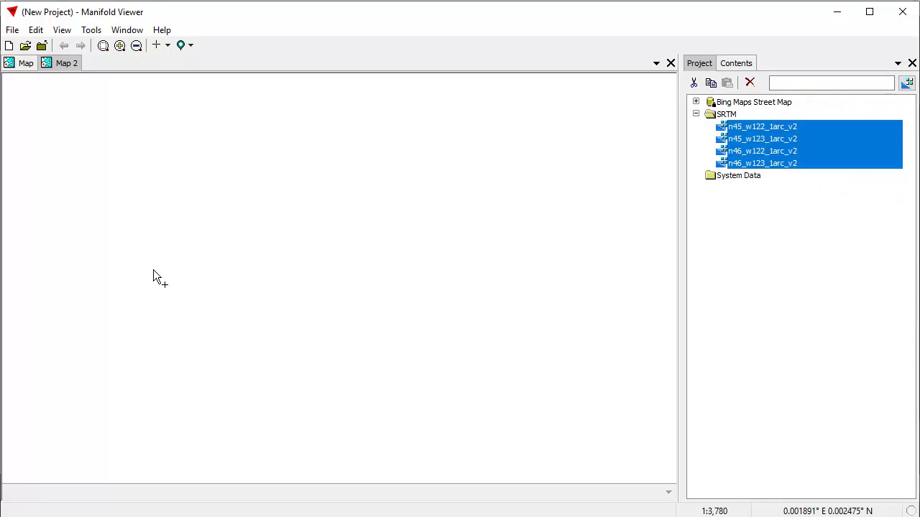
{"action": "left_click_drag", "start_coordinate": [153, 271], "coordinate": [154, 272]}
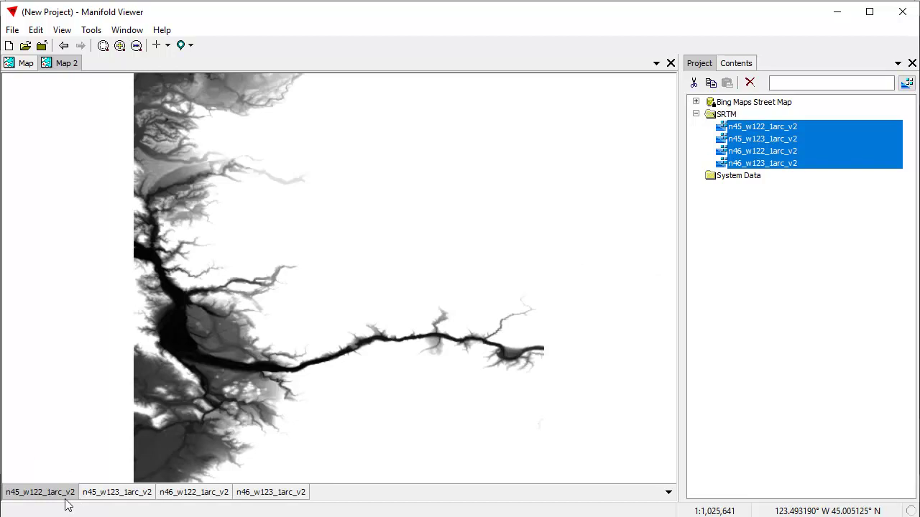
{"action": "left_click", "coordinate": [124, 494]}
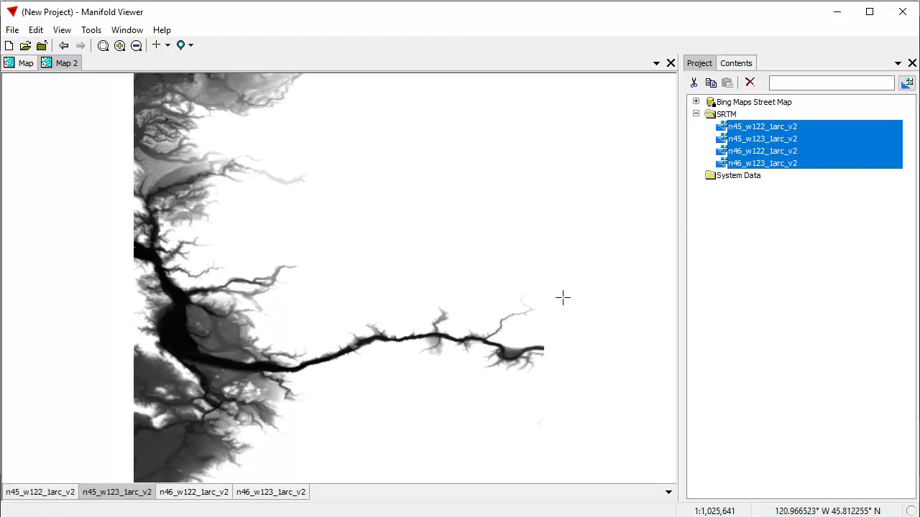
{"action": "left_click", "coordinate": [696, 115]}
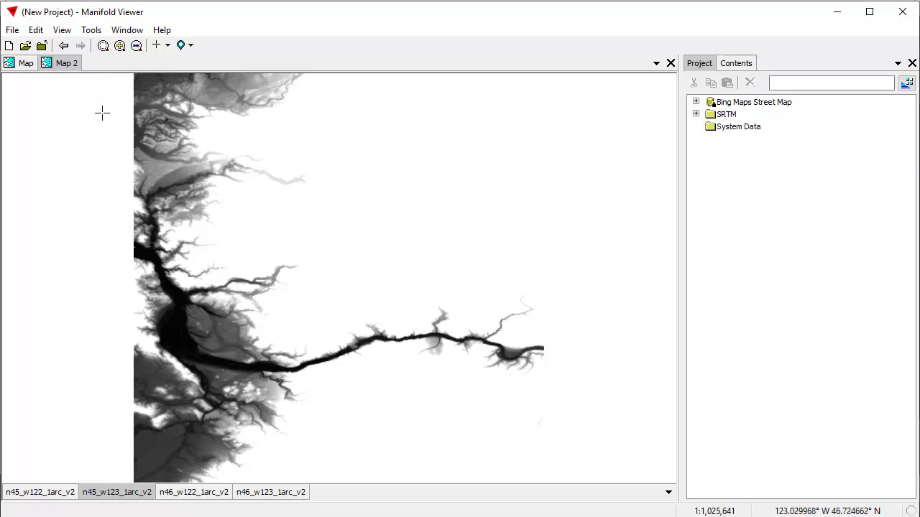
Merge Images into a new image named SRTM Terrain, using the first tile's coordinate system
{"action": "left_click", "coordinate": [36, 30]}
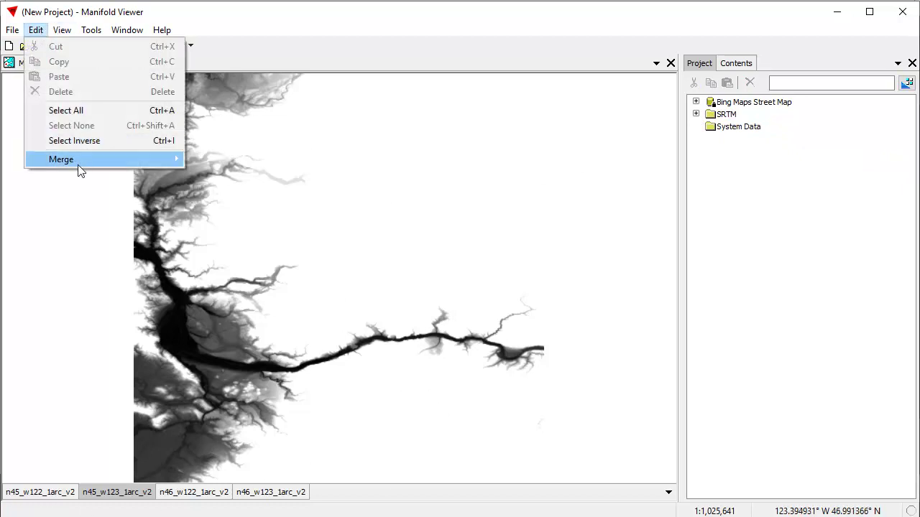
{"action": "mouse_move", "coordinate": [79, 159]}
{"action": "left_click", "coordinate": [235, 174]}
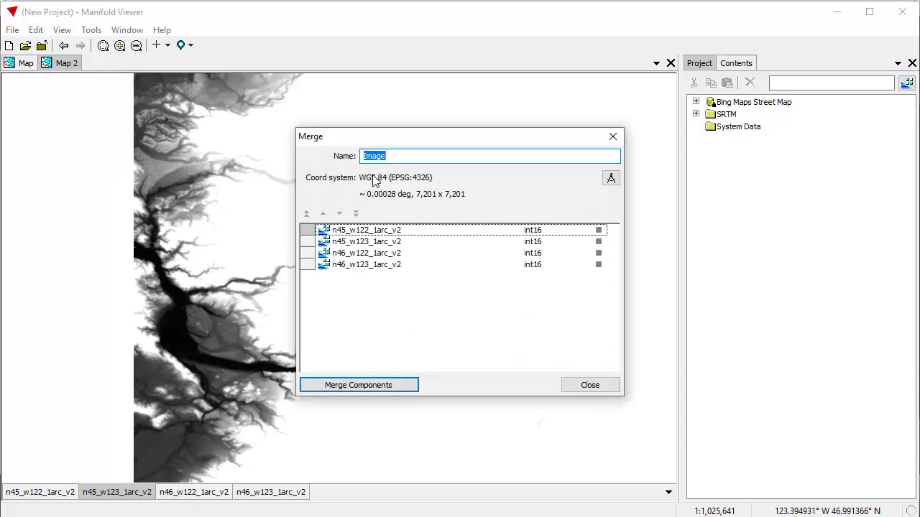
{"action": "type", "text": "SRTM Terrain"}
{"action": "right_click", "coordinate": [397, 234]}
{"action": "left_click", "coordinate": [424, 239]}
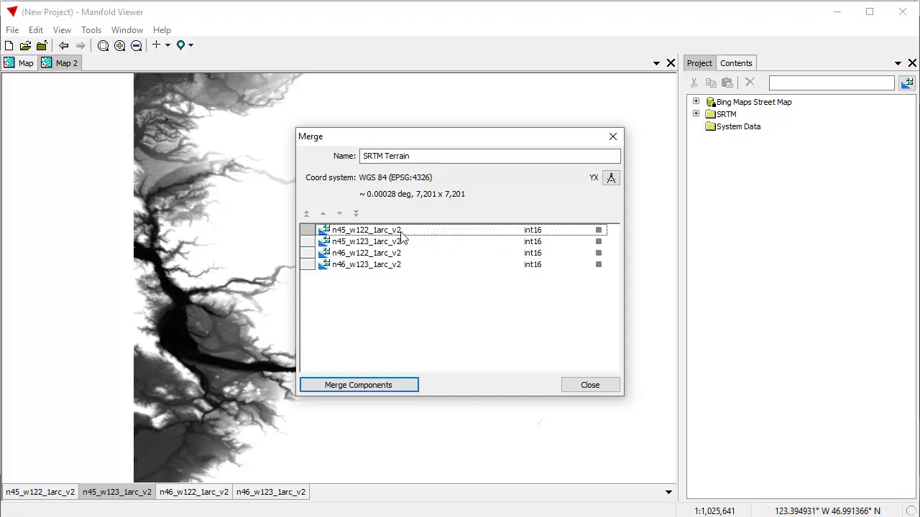
{"action": "left_click", "coordinate": [397, 386]}
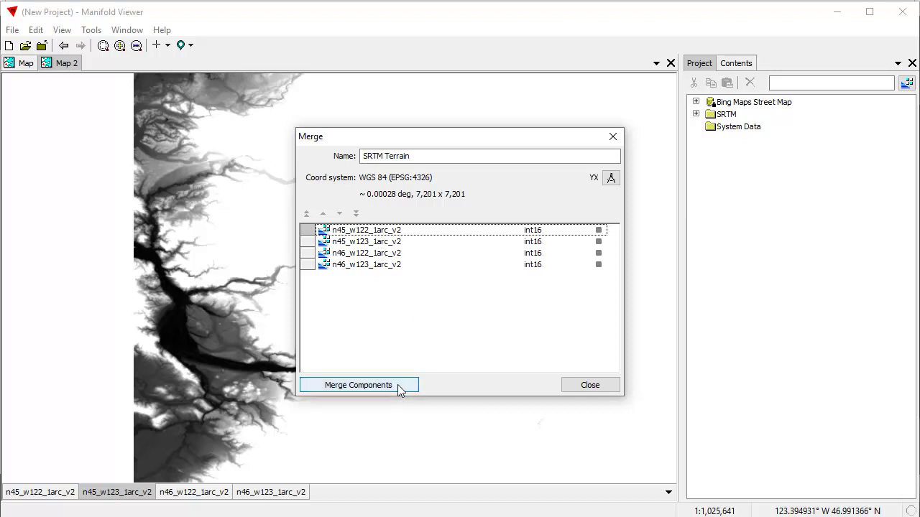
{"action": "left_click", "coordinate": [398, 384]}
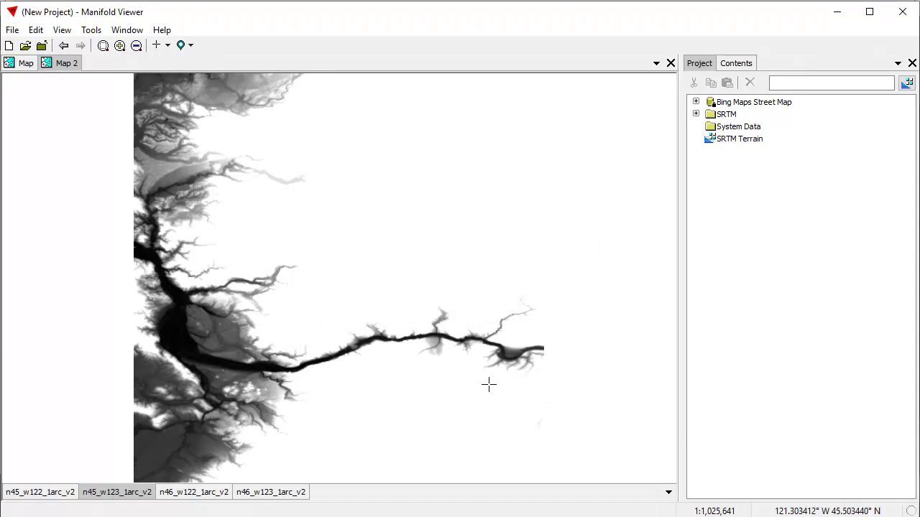
Close Map 2 and hide the 300k_pm points and triangulation layers
{"action": "left_click", "coordinate": [671, 63]}
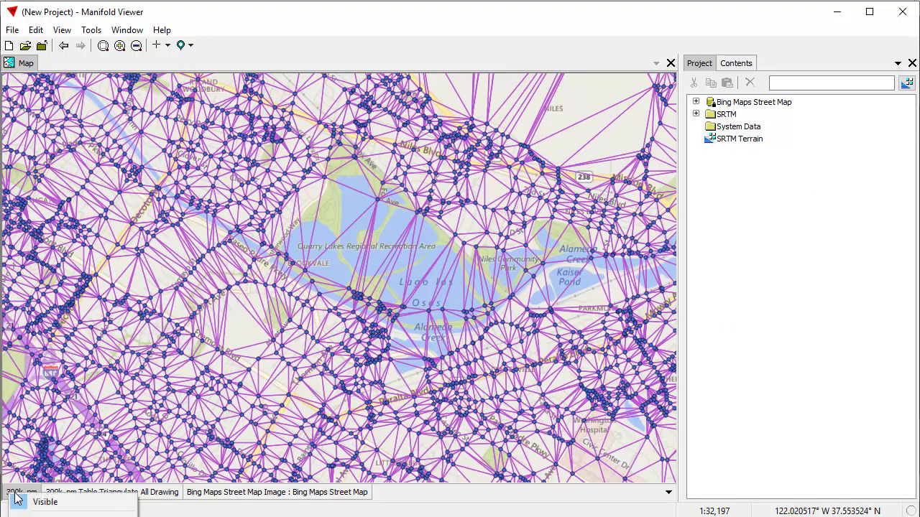
{"action": "left_click", "coordinate": [9, 495]}
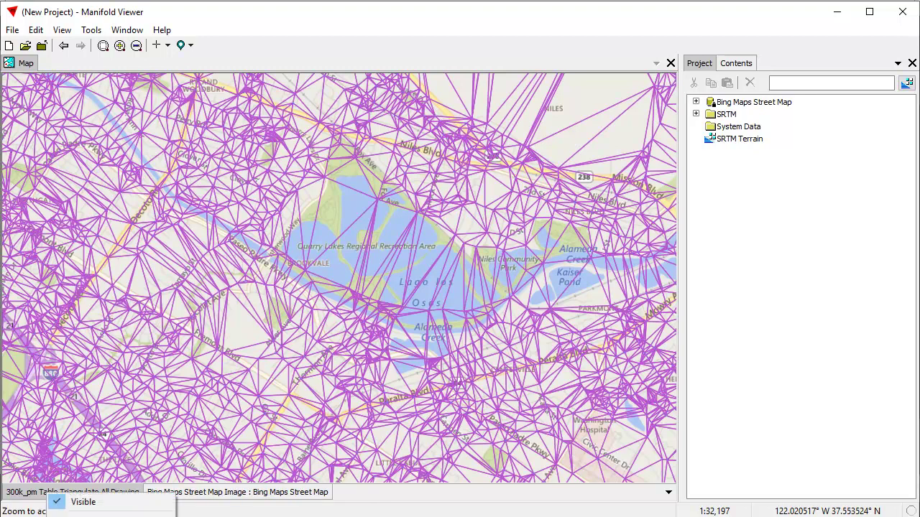
{"action": "left_click", "coordinate": [72, 502]}
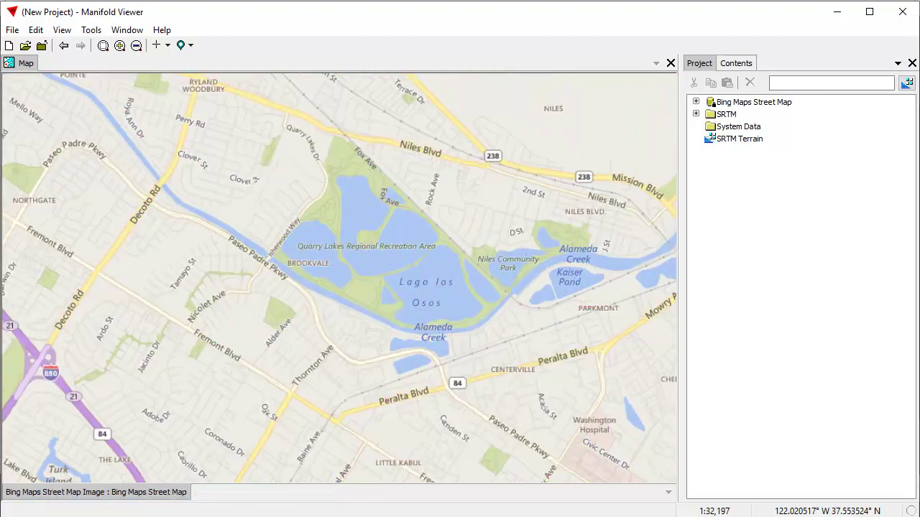
Add SRTM Terrain as a map layer, zoom to its extent, then zoom into the terrain
{"action": "left_click", "coordinate": [742, 140]}
{"action": "left_click_drag", "start_coordinate": [366, 245], "coordinate": [296, 267]}
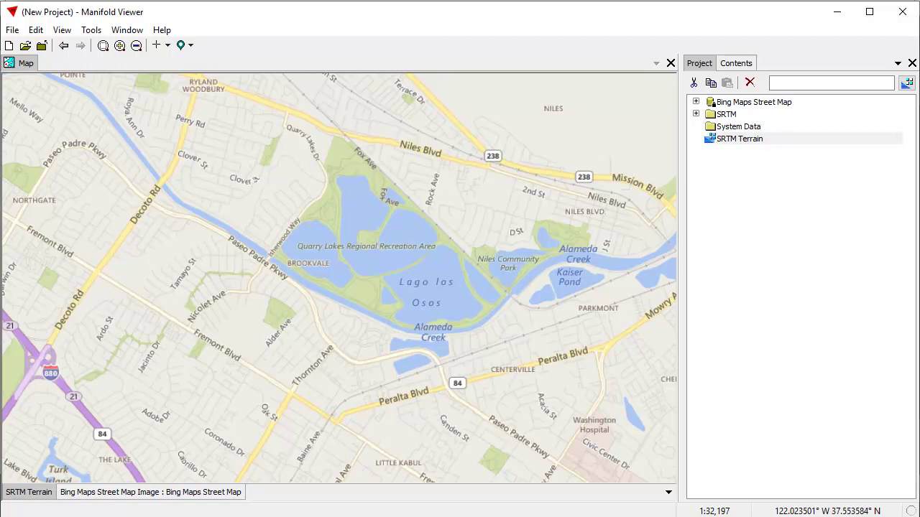
{"action": "double_click", "coordinate": [41, 496]}
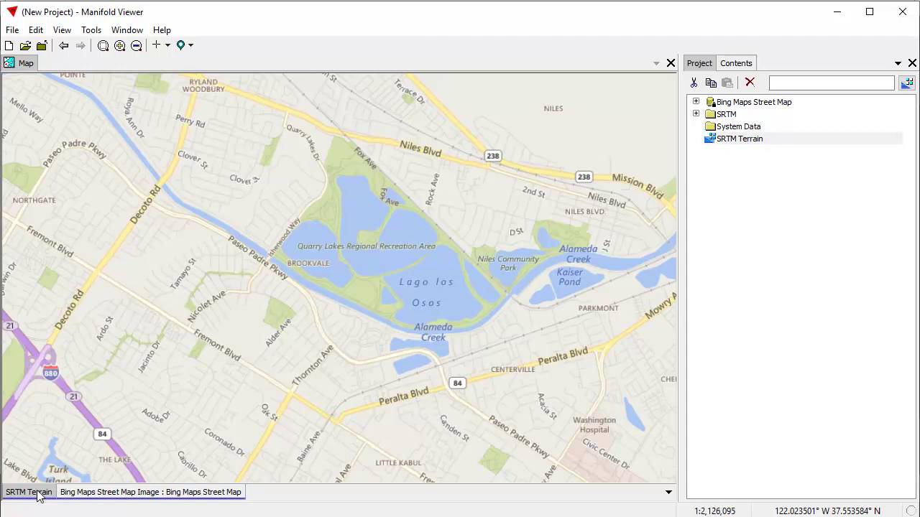
{"action": "scroll", "coordinate": [468, 302], "scroll_direction": "down", "scroll_amount": 1}
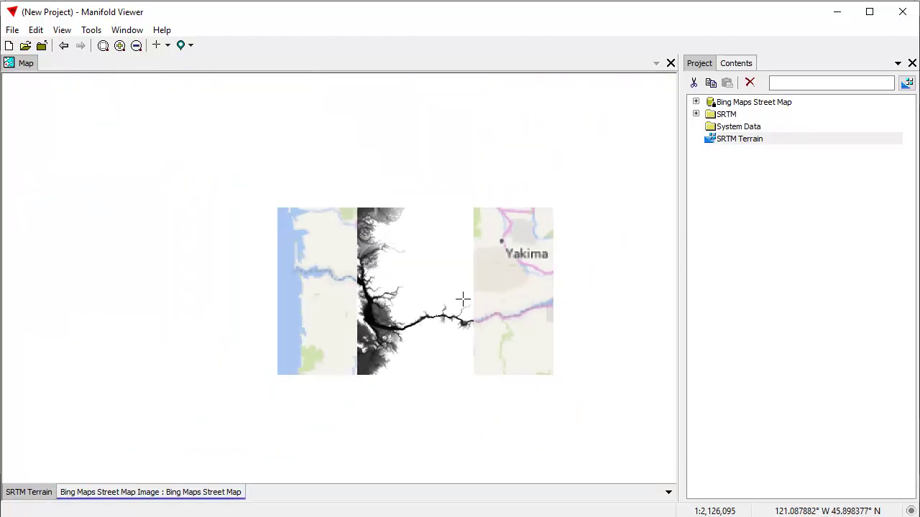
{"action": "scroll", "coordinate": [552, 336], "scroll_direction": "down", "scroll_amount": 1}
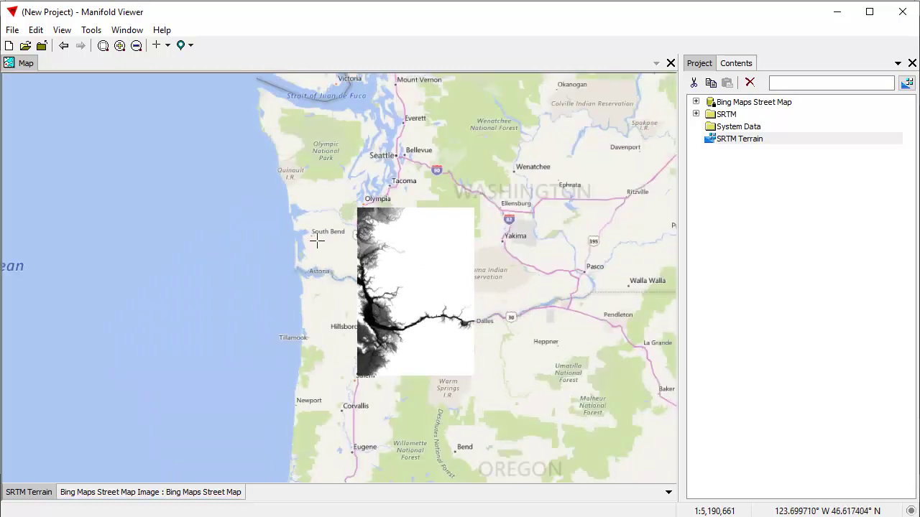
{"action": "left_click_drag", "start_coordinate": [325, 212], "coordinate": [528, 388]}
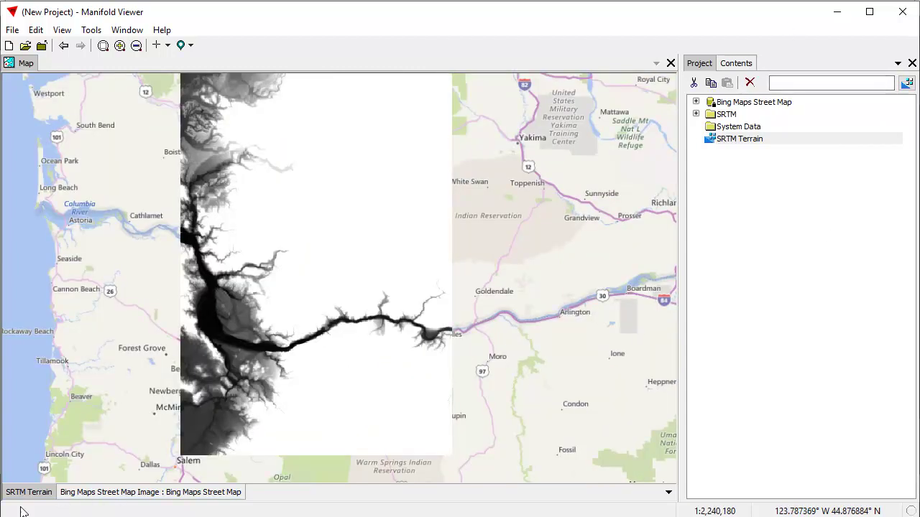
Colour the SRTM Terrain by Channel 0 with a reversed CB Spectral palette
{"action": "left_click", "coordinate": [736, 63]}
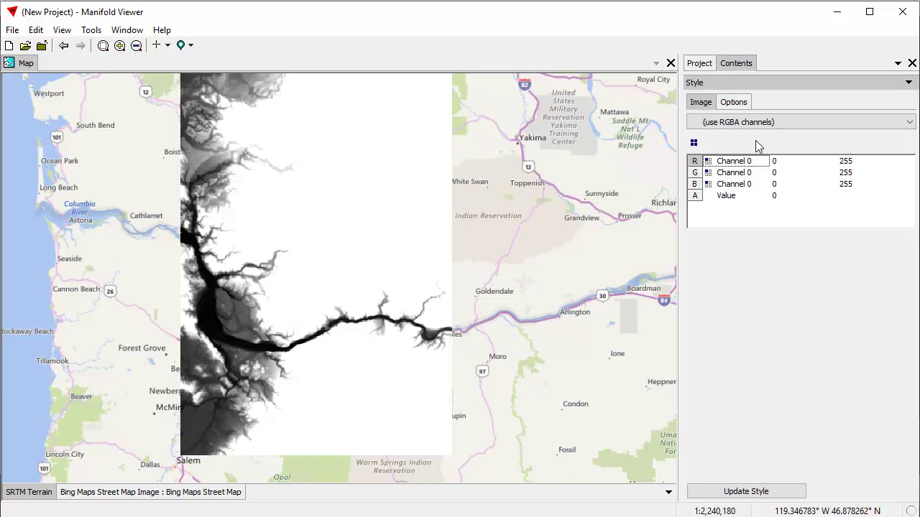
{"action": "left_click", "coordinate": [910, 122]}
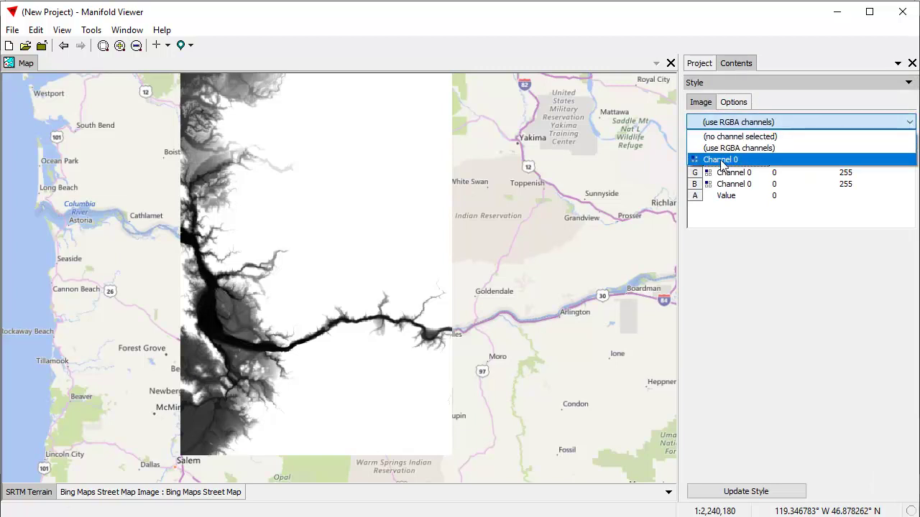
{"action": "left_click", "coordinate": [722, 157]}
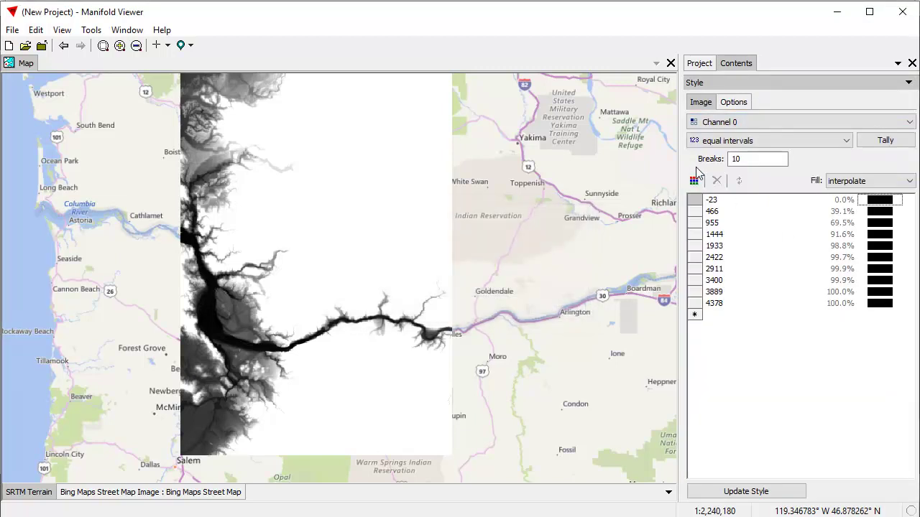
{"action": "left_click", "coordinate": [694, 181]}
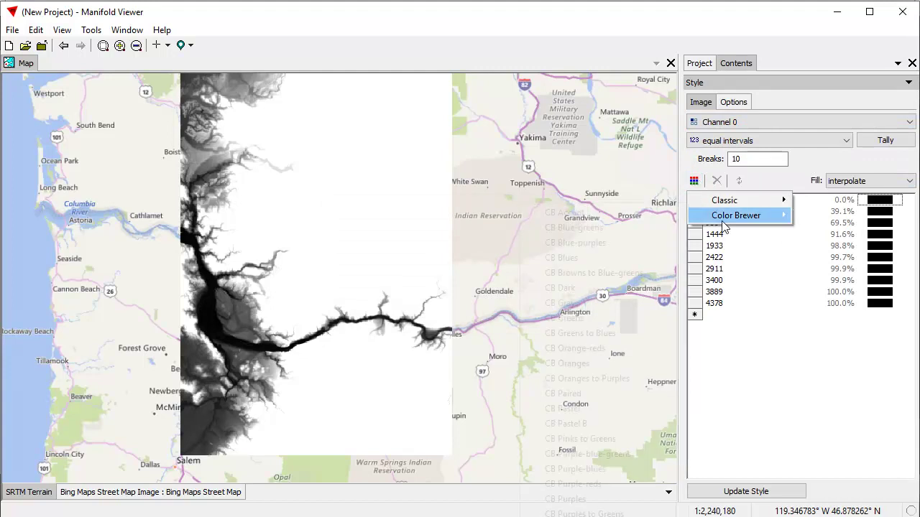
{"action": "mouse_move", "coordinate": [723, 217]}
{"action": "left_click", "coordinate": [568, 516]}
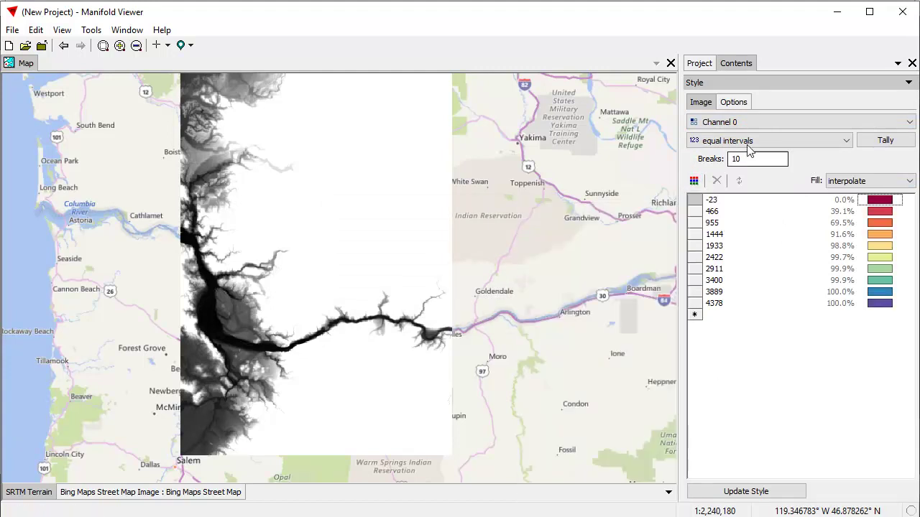
{"action": "left_click", "coordinate": [775, 258]}
{"action": "key", "text": "ctrl+a"}
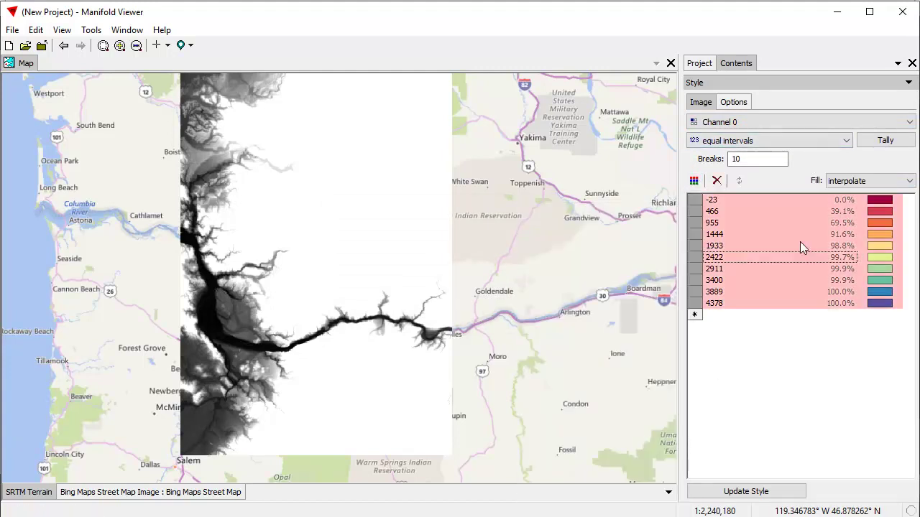
{"action": "right_click", "coordinate": [882, 221]}
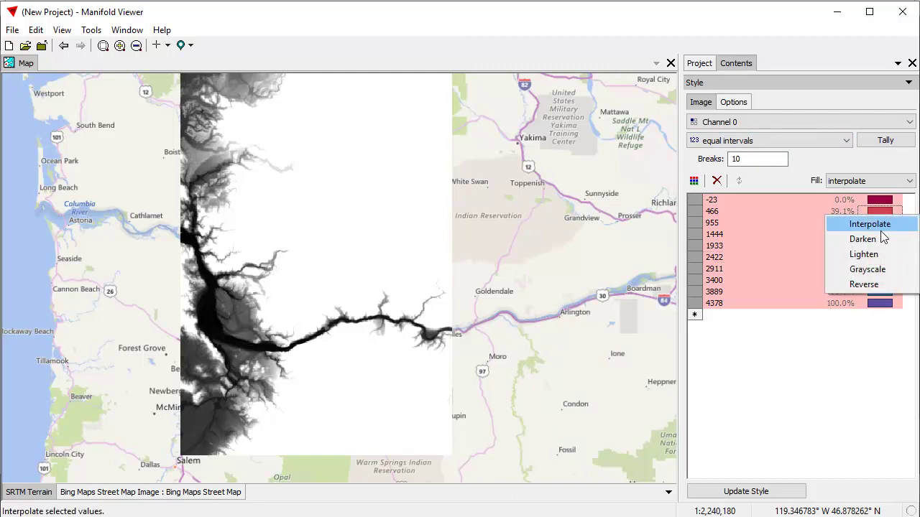
{"action": "left_click", "coordinate": [881, 290]}
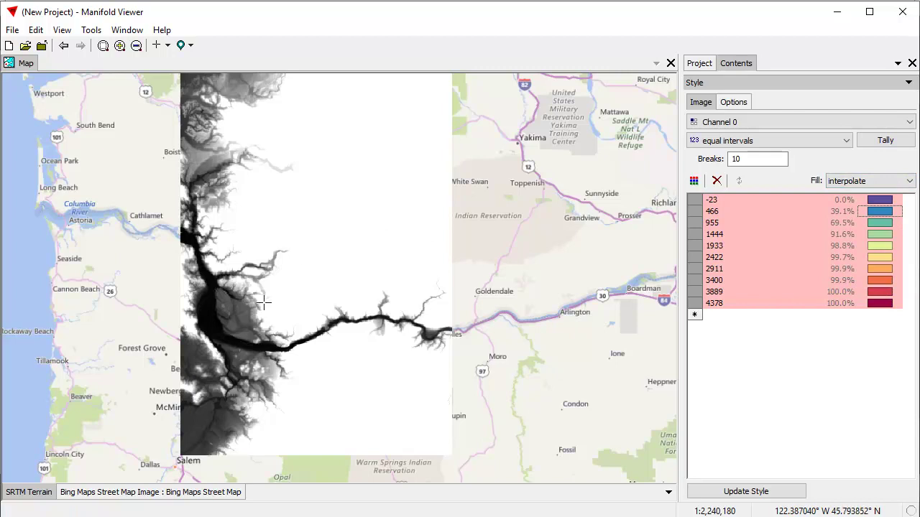
{"action": "left_click", "coordinate": [766, 494]}
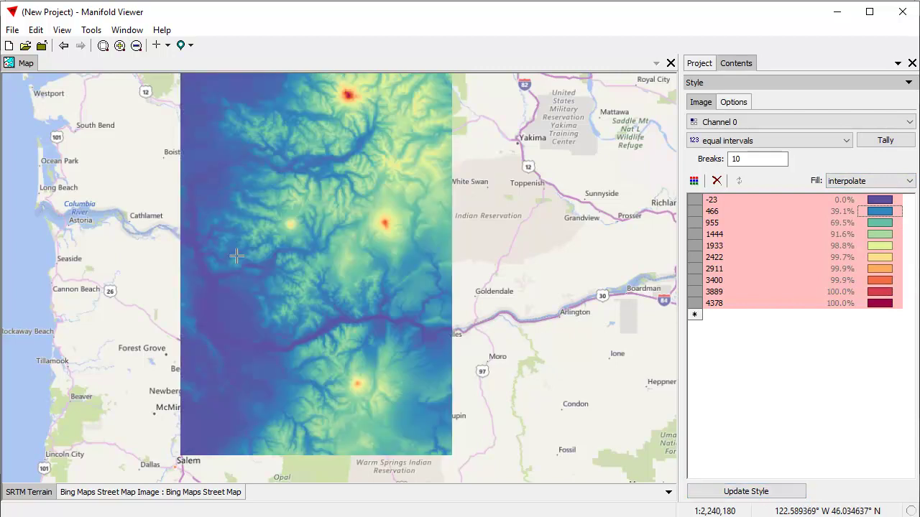
Enable hillshading at azimuth 315, altitude 45, Z scale 0.05, then zoom into the terrain
{"action": "left_click", "coordinate": [734, 102]}
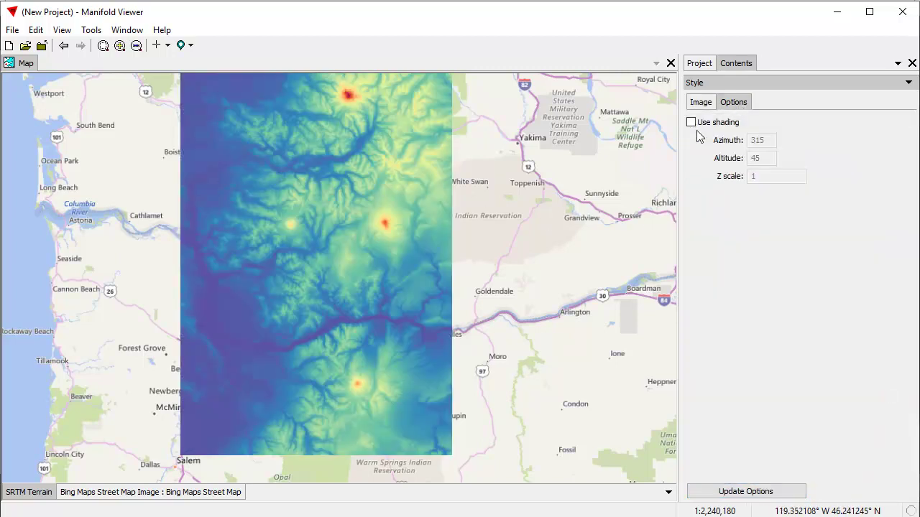
{"action": "left_click", "coordinate": [692, 122]}
{"action": "left_click_drag", "start_coordinate": [765, 176], "coordinate": [680, 178]}
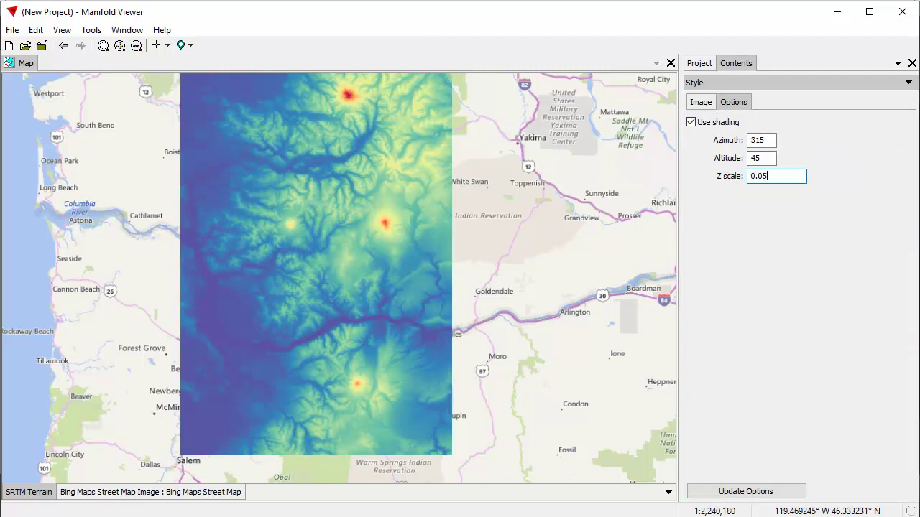
{"action": "left_click", "coordinate": [763, 493]}
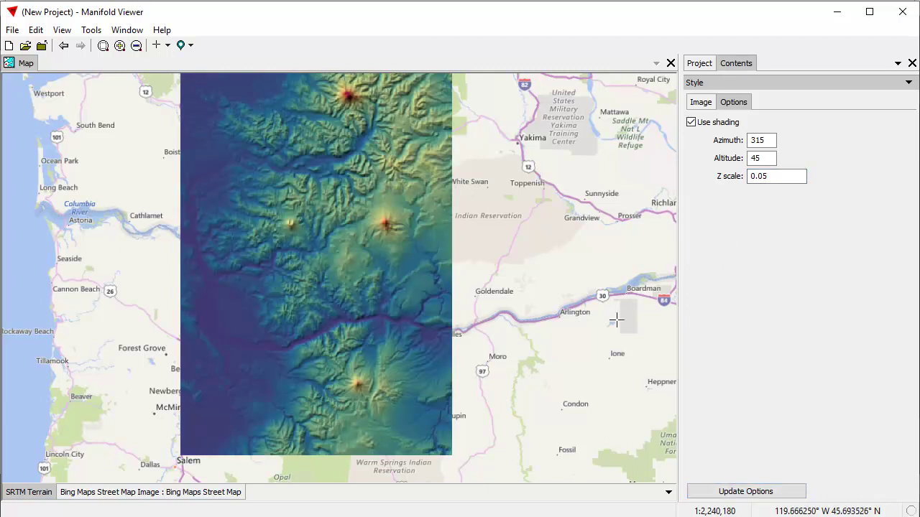
{"action": "scroll", "coordinate": [541, 237], "scroll_direction": "up", "scroll_amount": 1}
{"action": "scroll", "coordinate": [542, 238], "scroll_direction": "down", "scroll_amount": 1}
{"action": "left_click_drag", "start_coordinate": [292, 180], "coordinate": [332, 203]}
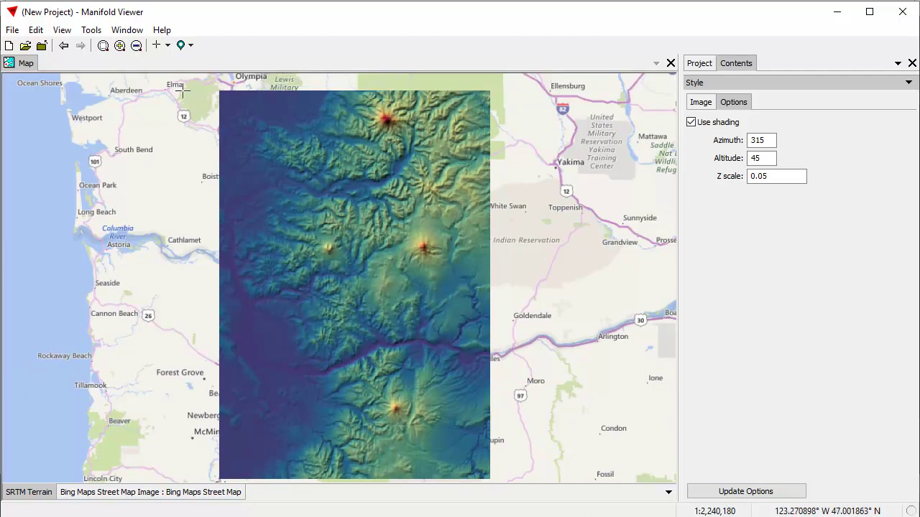
{"action": "left_click_drag", "start_coordinate": [182, 91], "coordinate": [511, 355]}
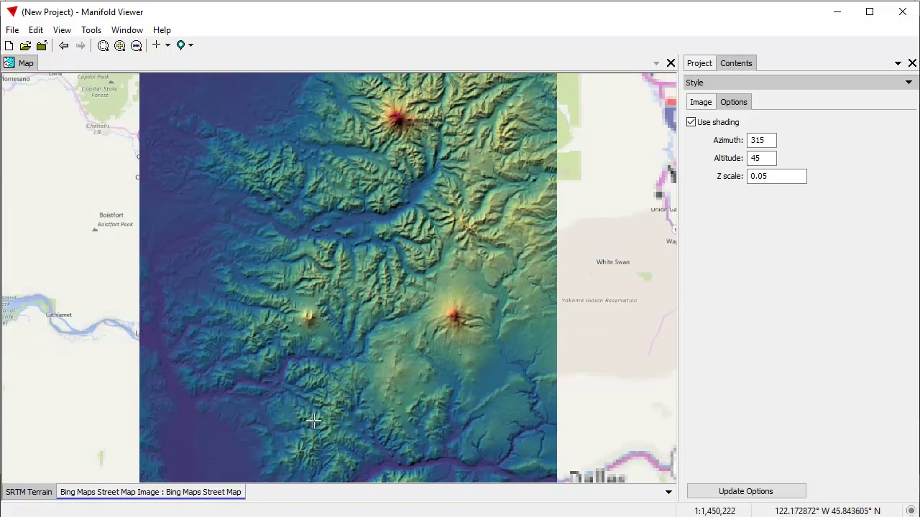
Add the GstreetsX favorite and put its Google Maps Street Map (Transparent) Image on the map
{"action": "left_click", "coordinate": [697, 64]}
{"action": "right_click", "coordinate": [740, 195]}
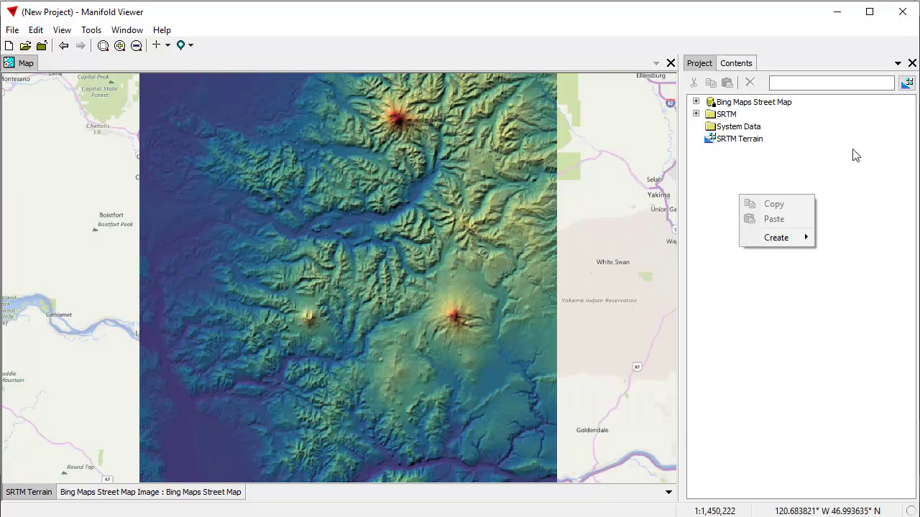
{"action": "left_click", "coordinate": [12, 29]}
{"action": "mouse_move", "coordinate": [38, 97]}
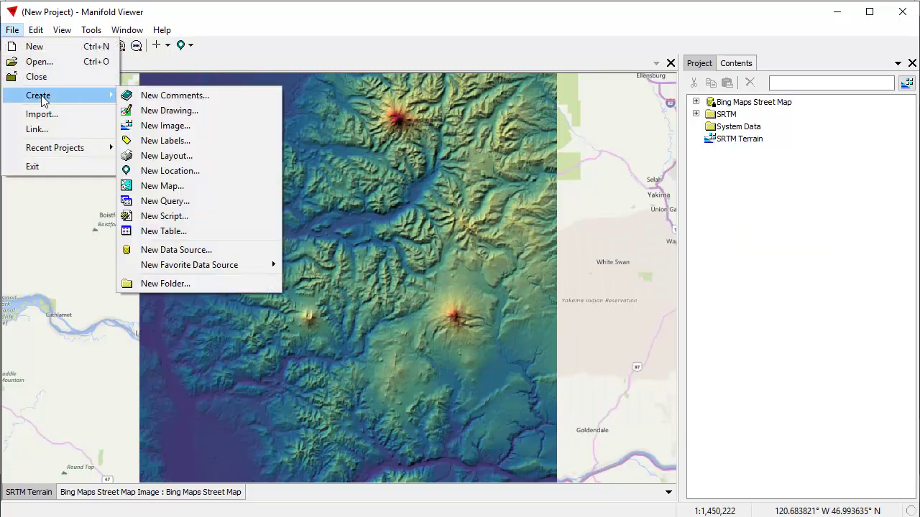
{"action": "mouse_move", "coordinate": [210, 265]}
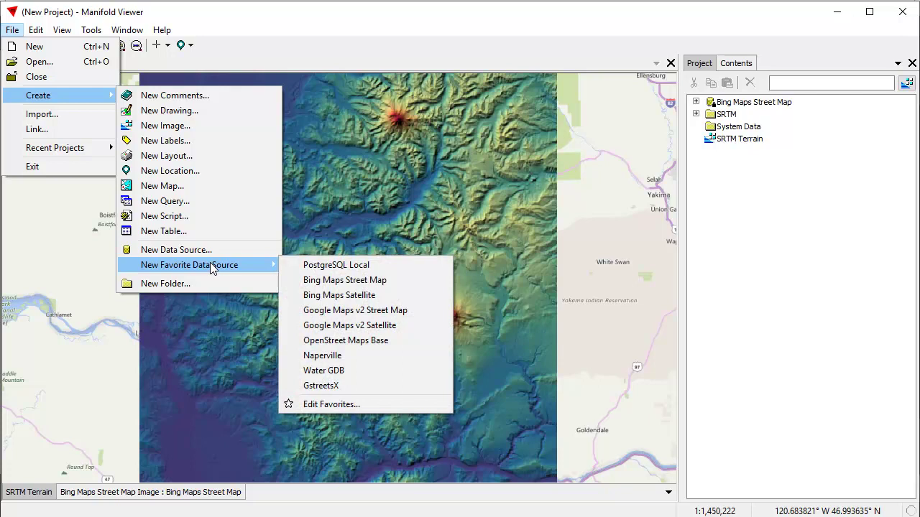
{"action": "left_click", "coordinate": [346, 389]}
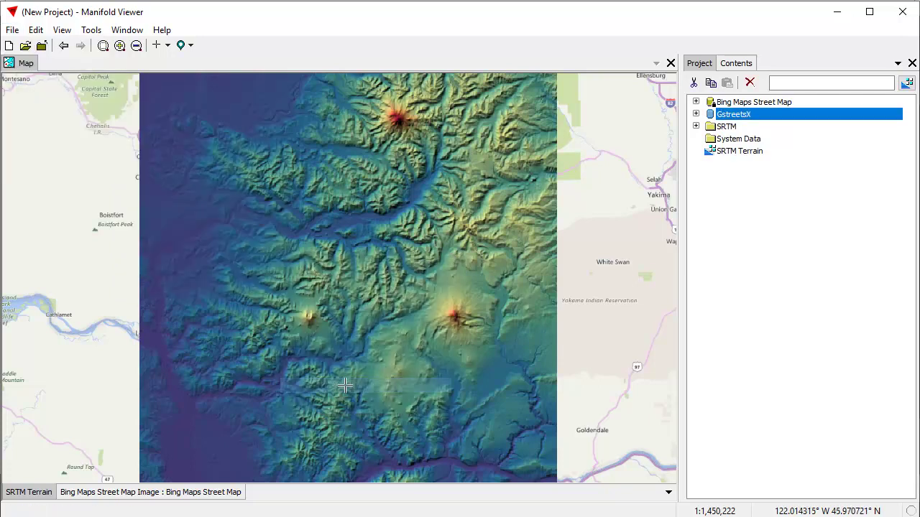
{"action": "left_click", "coordinate": [696, 114]}
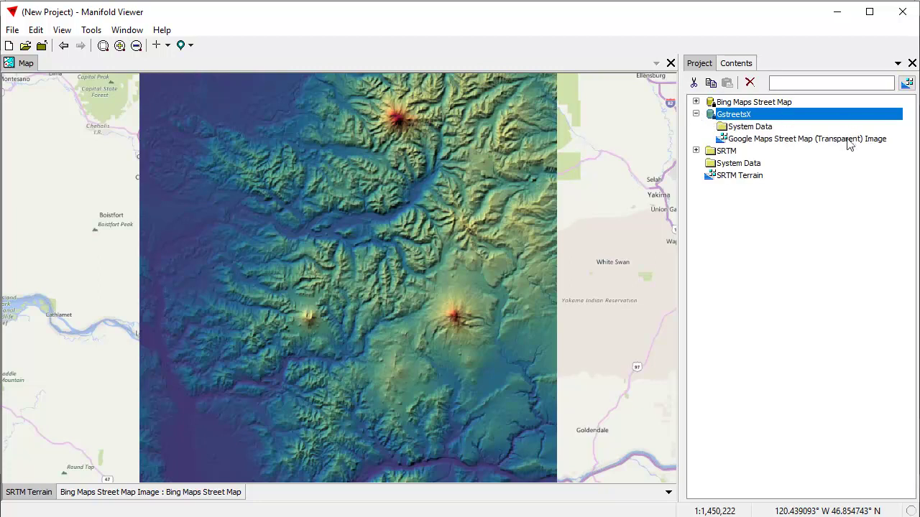
{"action": "left_click_drag", "start_coordinate": [844, 144], "coordinate": [291, 295]}
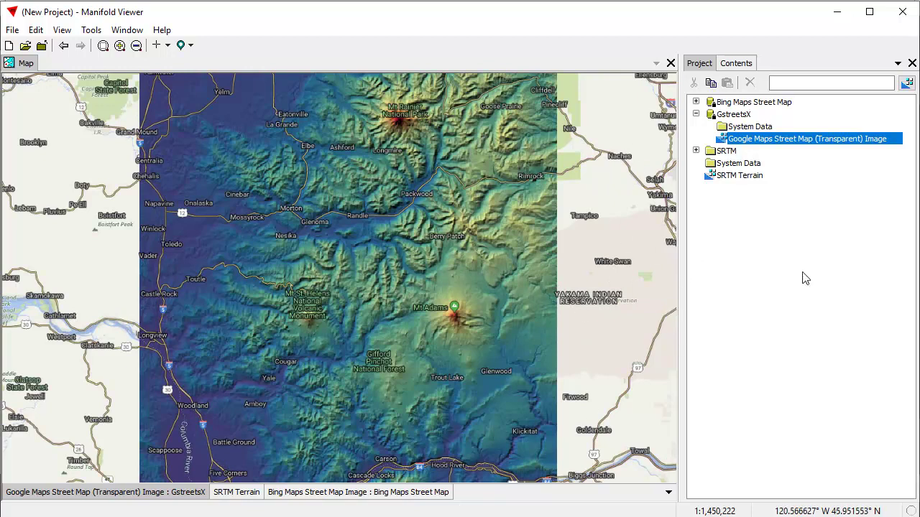
Add the Bing Maps Satellite favorite and drag its Image into the map
{"action": "left_click", "coordinate": [12, 29]}
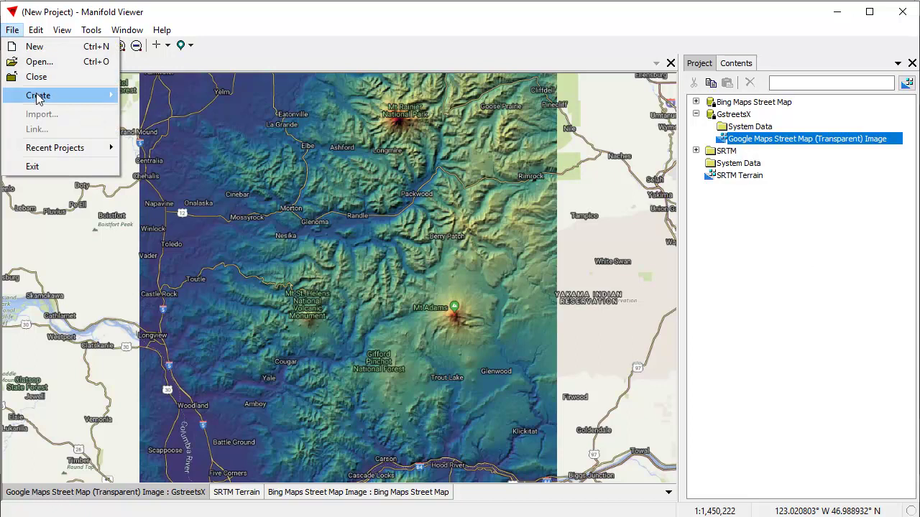
{"action": "mouse_move", "coordinate": [268, 272]}
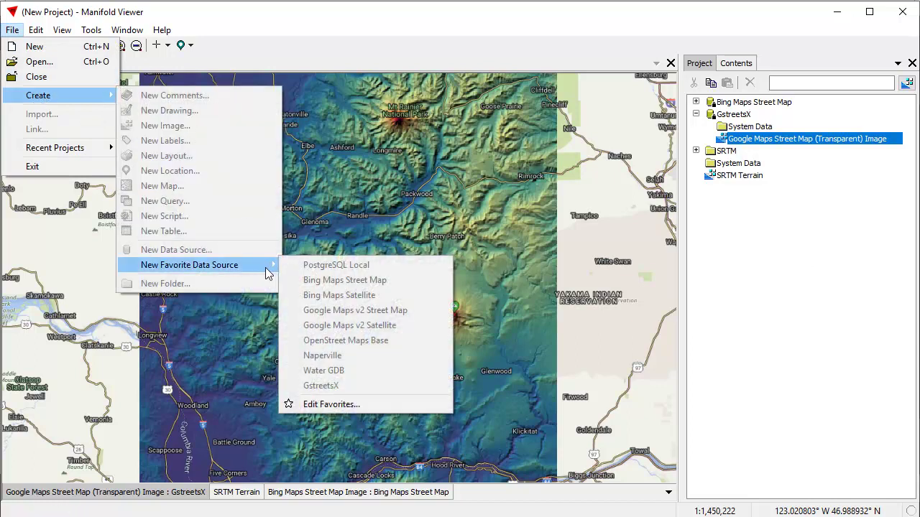
{"action": "left_click", "coordinate": [802, 336]}
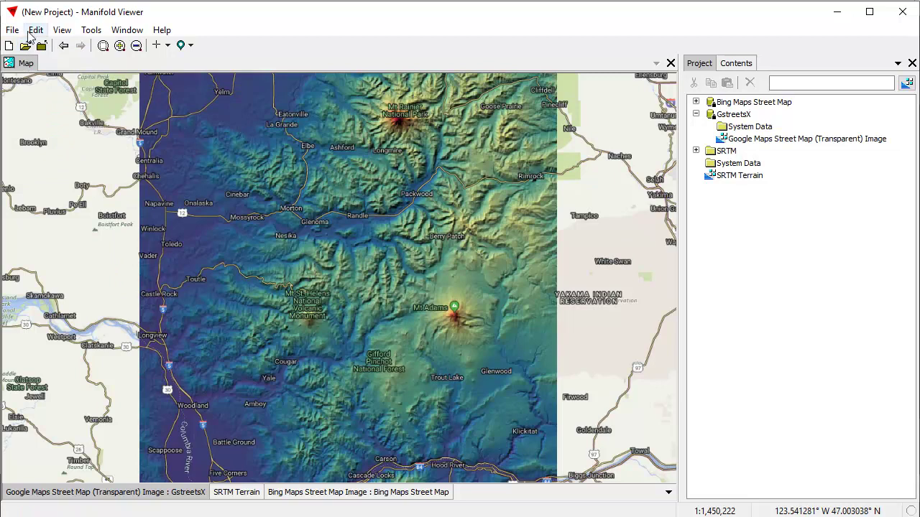
{"action": "left_click", "coordinate": [12, 29]}
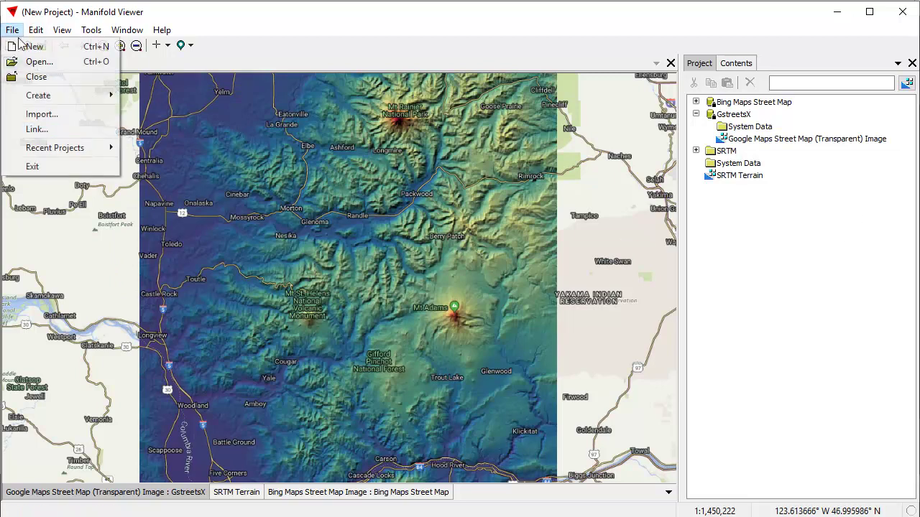
{"action": "mouse_move", "coordinate": [61, 96]}
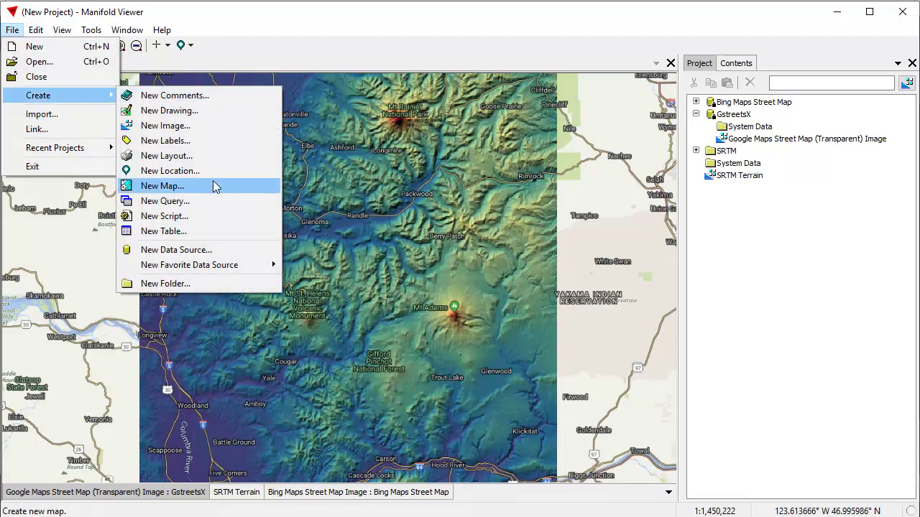
{"action": "mouse_move", "coordinate": [206, 268]}
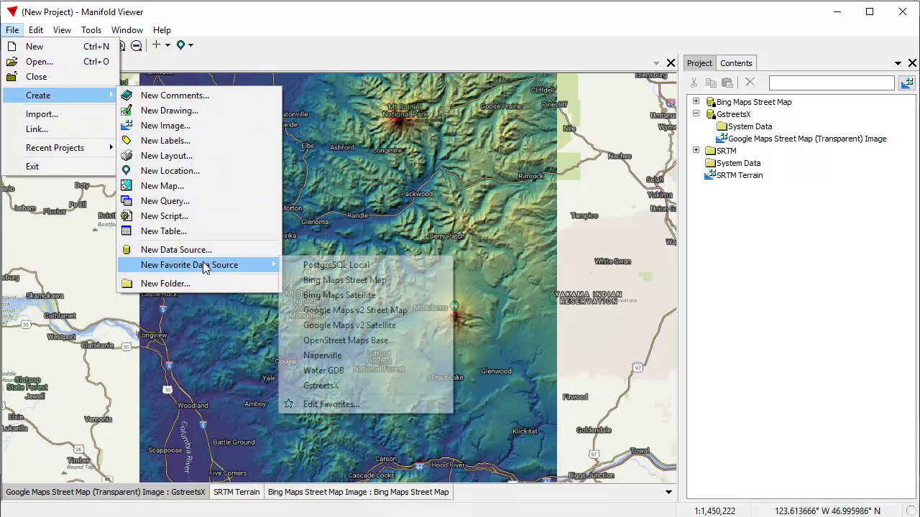
{"action": "left_click", "coordinate": [339, 295]}
{"action": "left_click", "coordinate": [696, 102]}
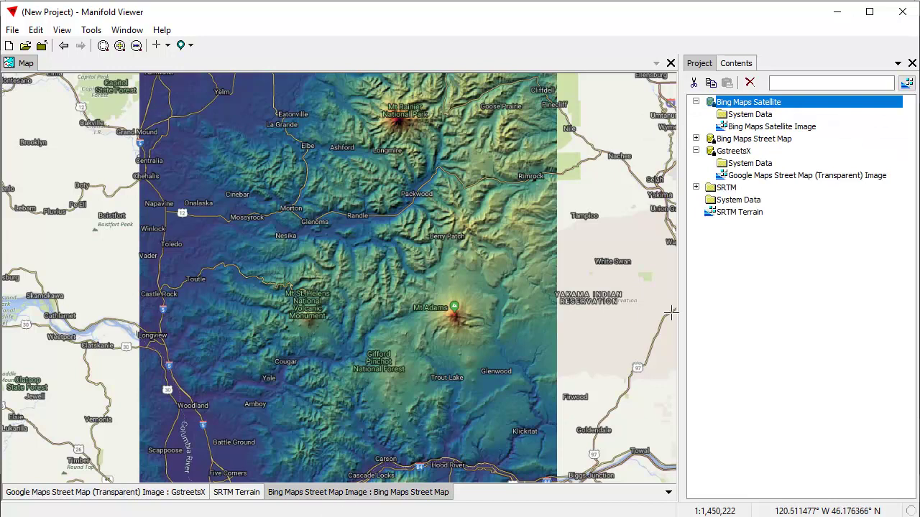
{"action": "left_click_drag", "start_coordinate": [776, 126], "coordinate": [642, 218]}
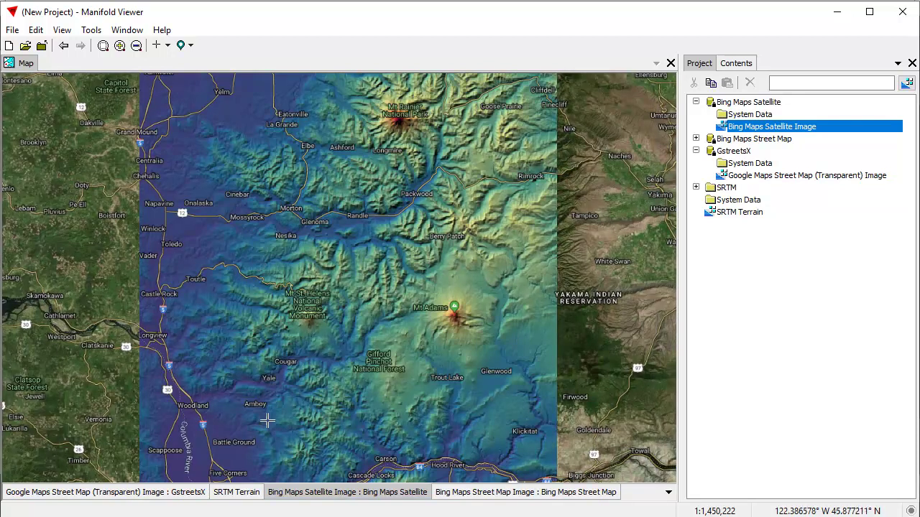
Hide the Bing Maps Street Map layer, make SRTM Terrain active, and zoom toward Mt Rainier
{"action": "left_click", "coordinate": [252, 493], "text": "shift"}
{"action": "left_click", "coordinate": [253, 493], "text": "shift"}
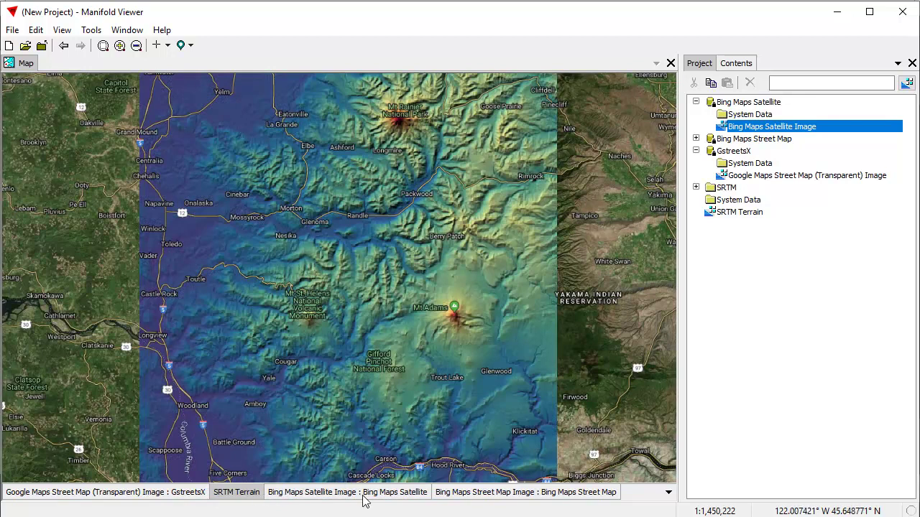
{"action": "left_click", "coordinate": [462, 495], "text": "shift"}
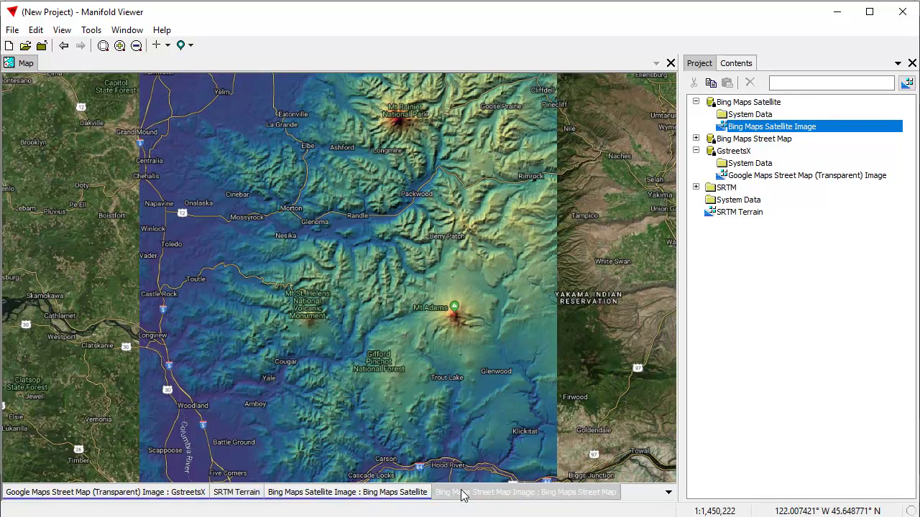
{"action": "left_click", "coordinate": [249, 495]}
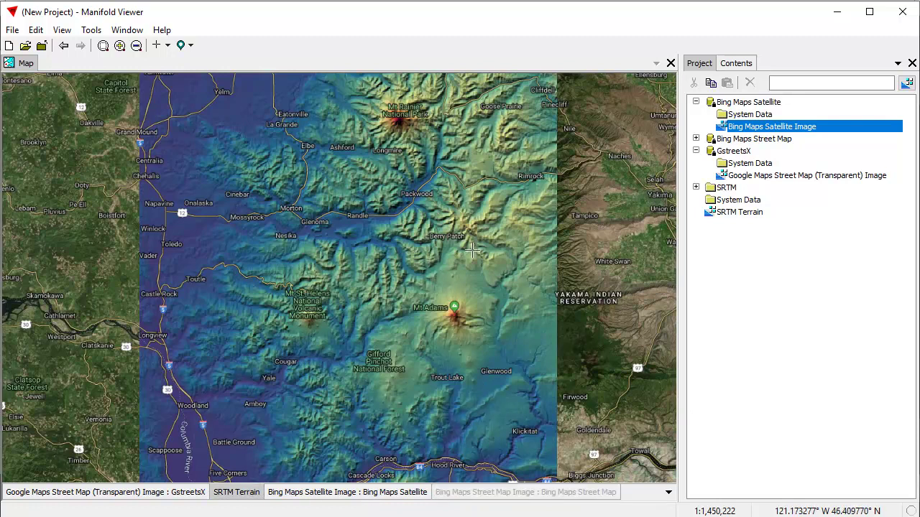
{"action": "left_click", "coordinate": [288, 301]}
{"action": "scroll", "coordinate": [332, 331], "scroll_direction": "up", "scroll_amount": 5}
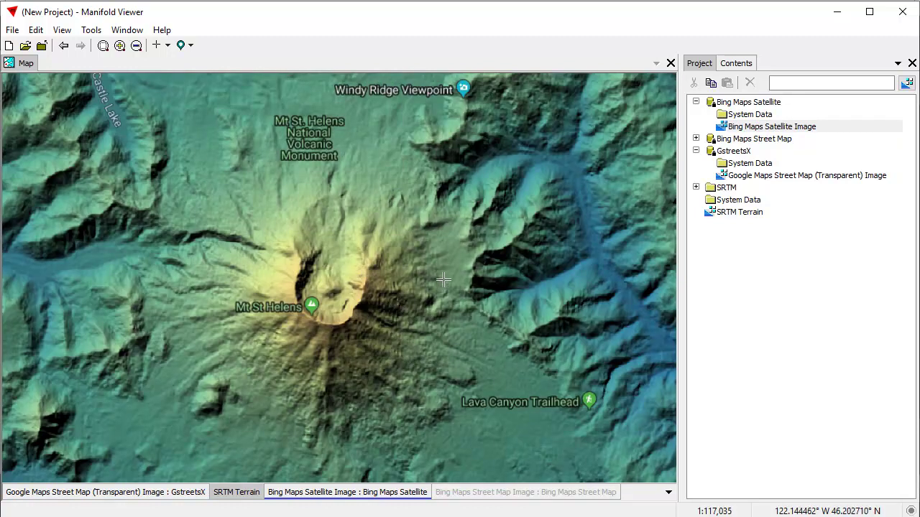
{"action": "left_click", "coordinate": [63, 45]}
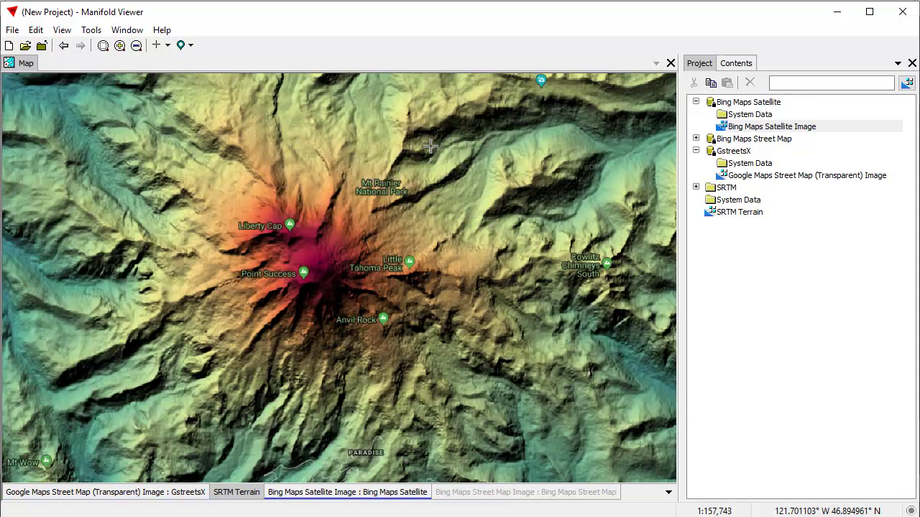
{"action": "scroll", "coordinate": [257, 280], "scroll_direction": "down", "scroll_amount": 2}
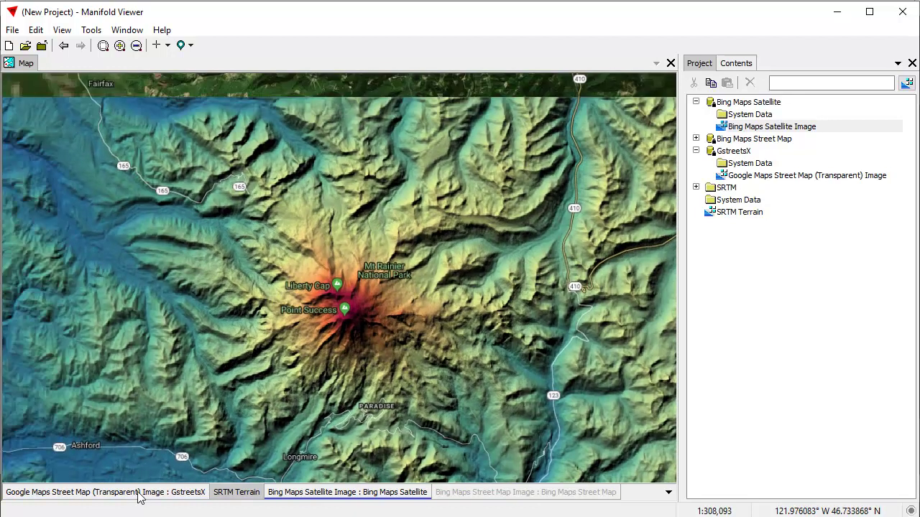
Hide the Google street labels, recentre on Mt Rainier, and toggle SRTM Terrain off and on
{"action": "left_click", "coordinate": [140, 493]}
{"action": "left_click_drag", "start_coordinate": [448, 282], "coordinate": [435, 308]}
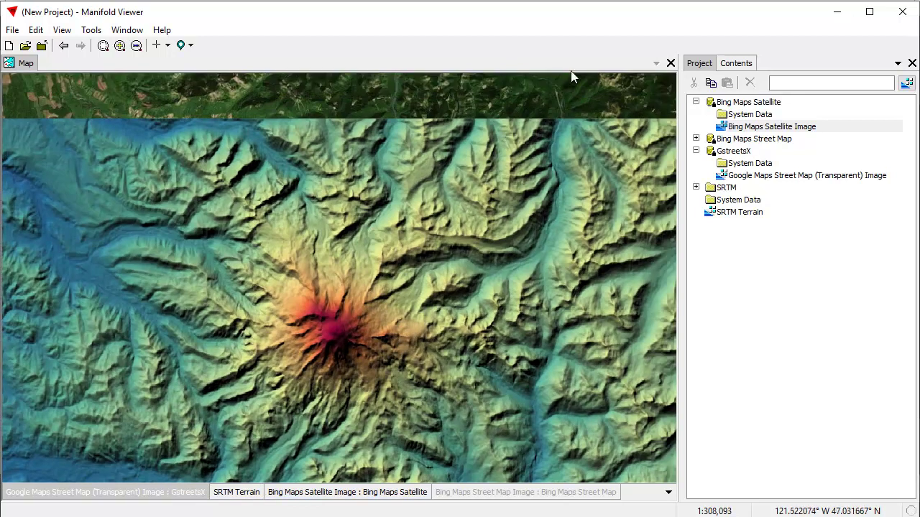
{"action": "left_click", "coordinate": [231, 493]}
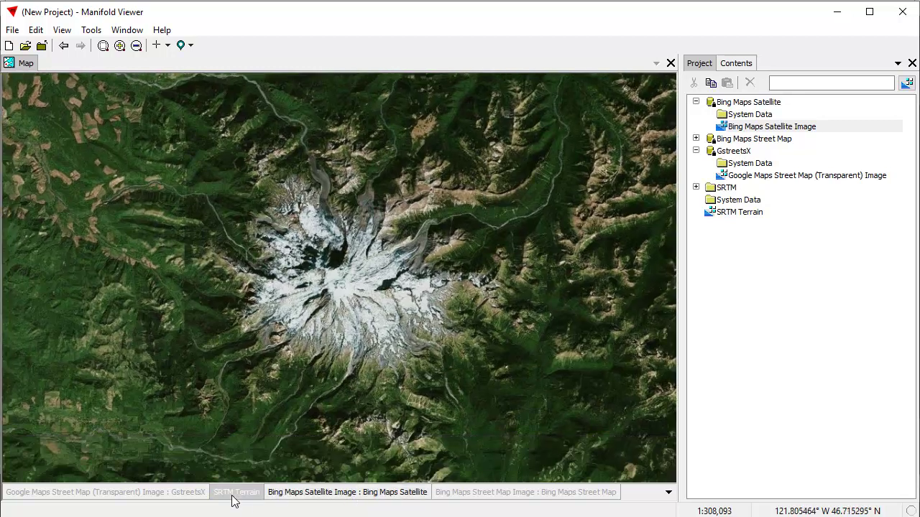
{"action": "left_click", "coordinate": [232, 498], "text": "shift"}
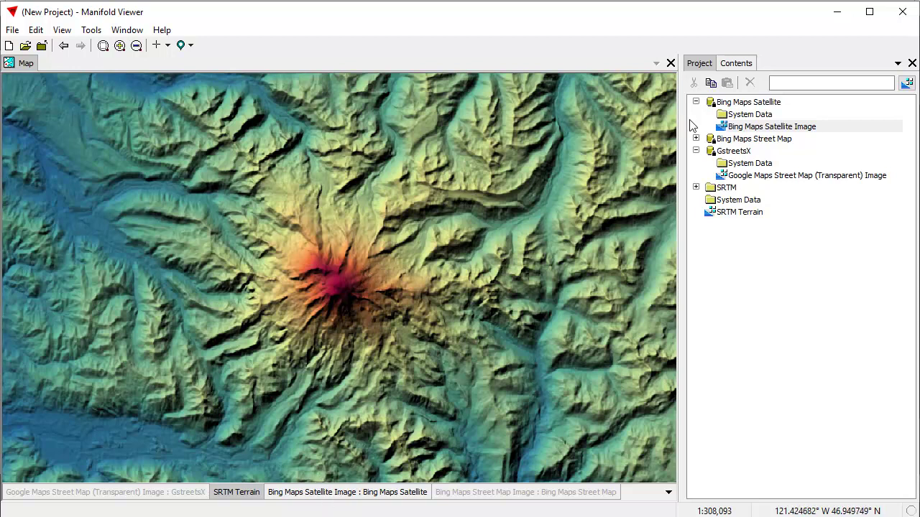
Set the SRTM Terrain layer opacity to 50% in the Layers pane
{"action": "left_click", "coordinate": [736, 63]}
{"action": "left_click", "coordinate": [743, 83]}
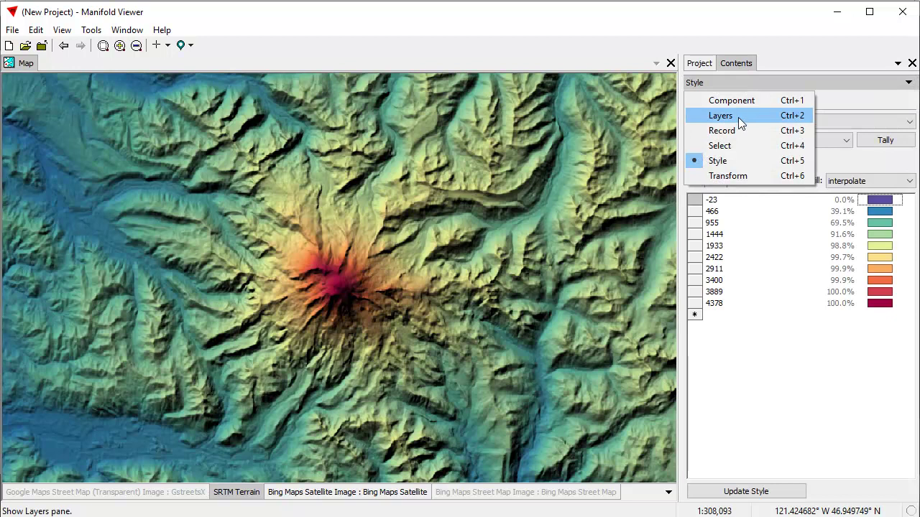
{"action": "left_click", "coordinate": [738, 118]}
{"action": "left_click", "coordinate": [876, 131]}
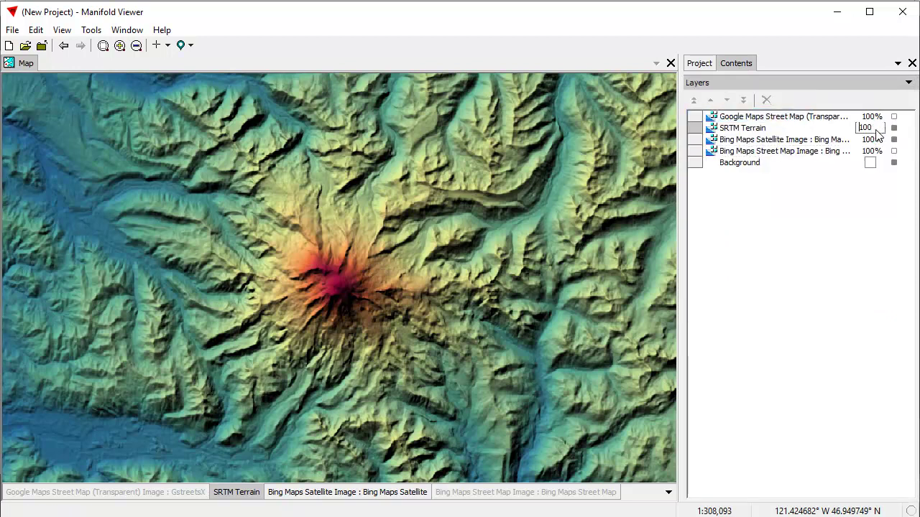
{"action": "double_click", "coordinate": [884, 128]}
{"action": "type", "text": "50"}
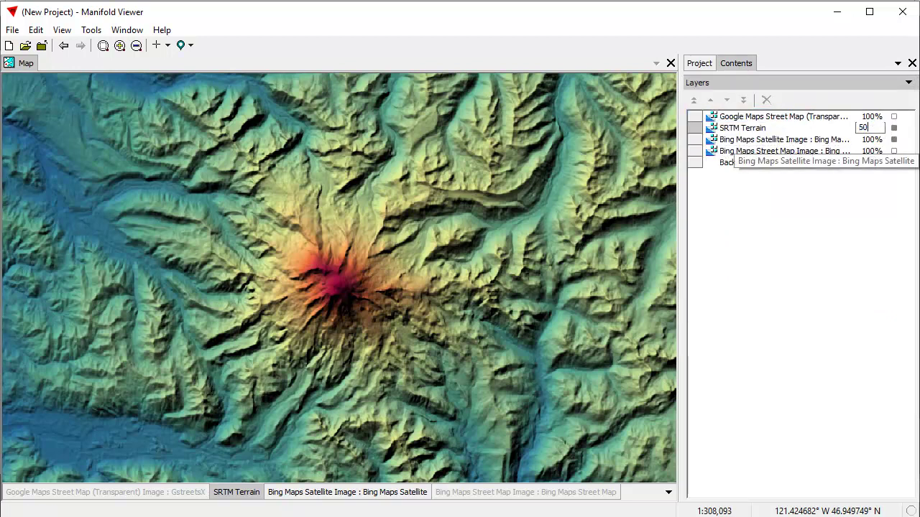
{"action": "key", "text": "Return"}
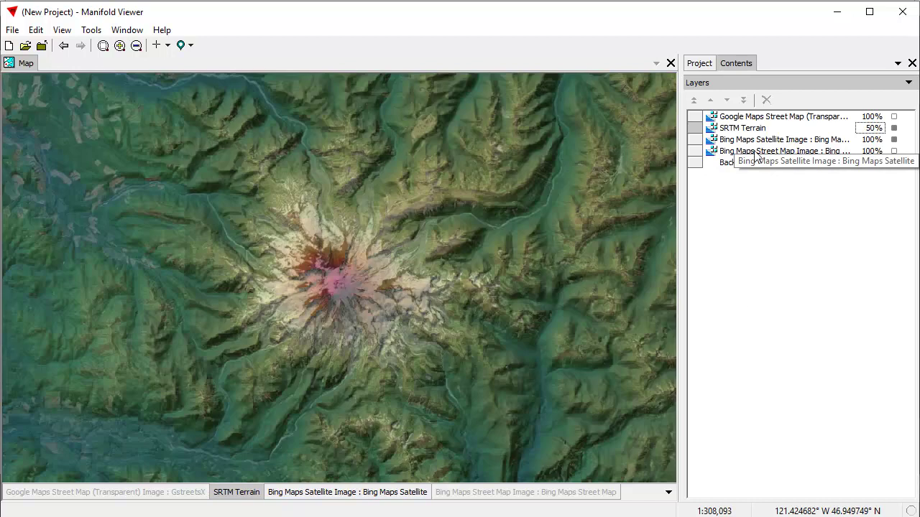
Pan and zoom until the Mount Rainier volcano is centred in the map view
{"action": "left_click_drag", "start_coordinate": [476, 216], "coordinate": [522, 314]}
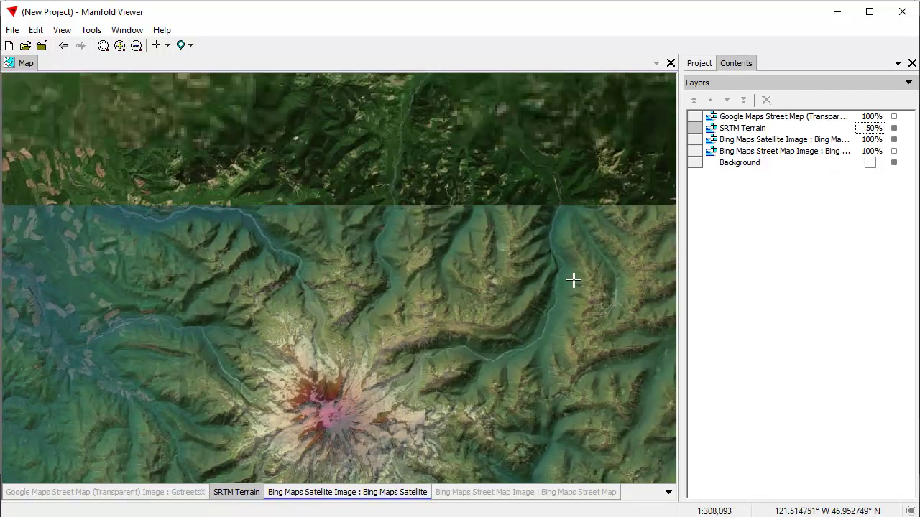
{"action": "left_click_drag", "start_coordinate": [571, 281], "coordinate": [568, 327]}
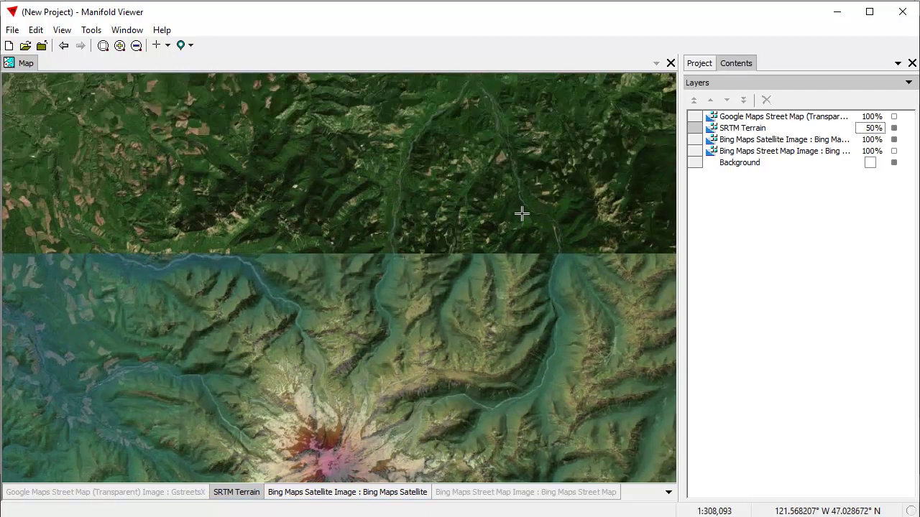
{"action": "scroll", "coordinate": [554, 242], "scroll_direction": "down", "scroll_amount": 2}
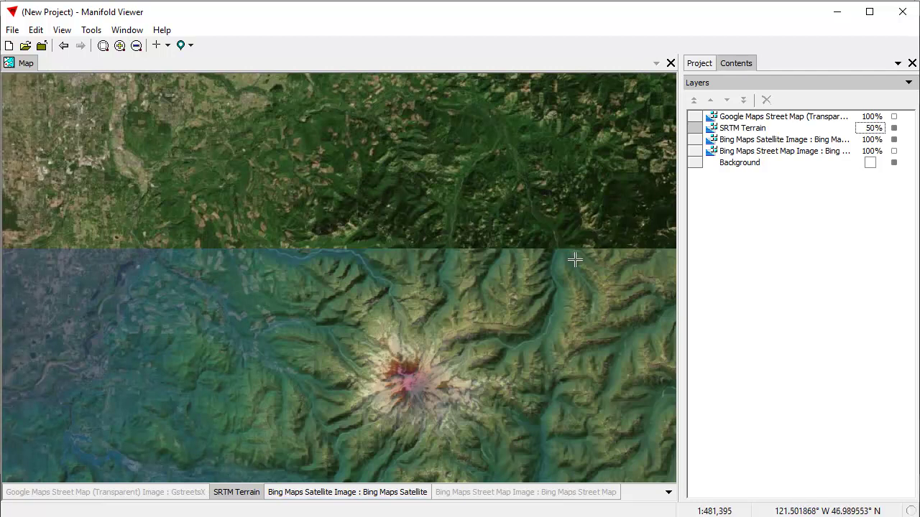
{"action": "scroll", "coordinate": [575, 260], "scroll_direction": "up", "scroll_amount": 1}
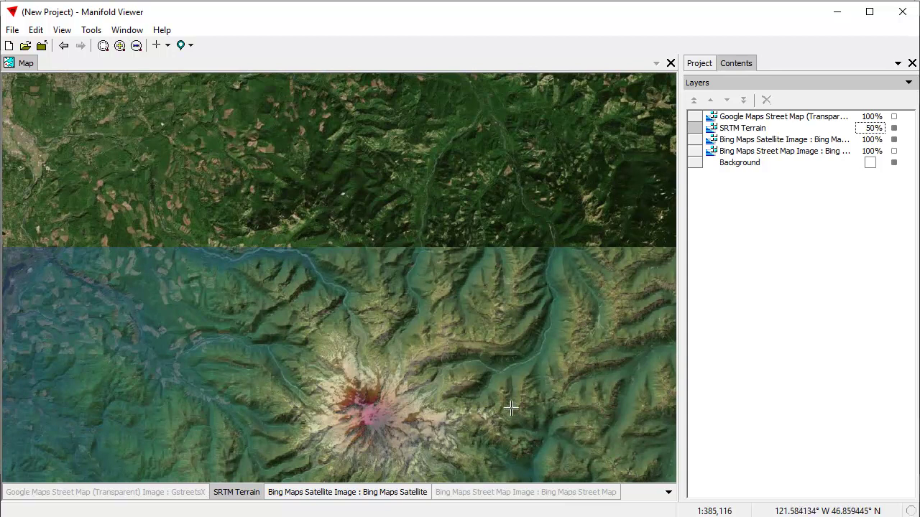
{"action": "left_click_drag", "start_coordinate": [510, 409], "coordinate": [482, 204]}
{"action": "left_click_drag", "start_coordinate": [457, 279], "coordinate": [471, 325]}
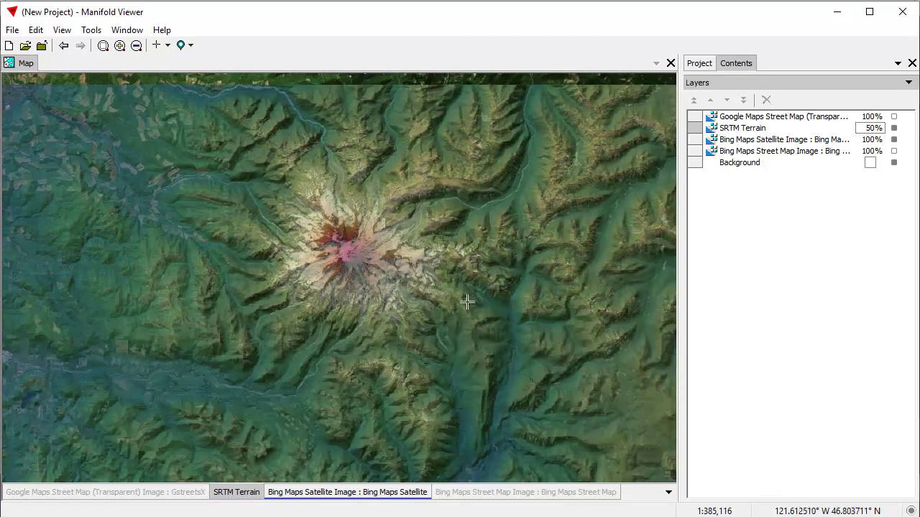
{"action": "left_click_drag", "start_coordinate": [365, 230], "coordinate": [370, 247]}
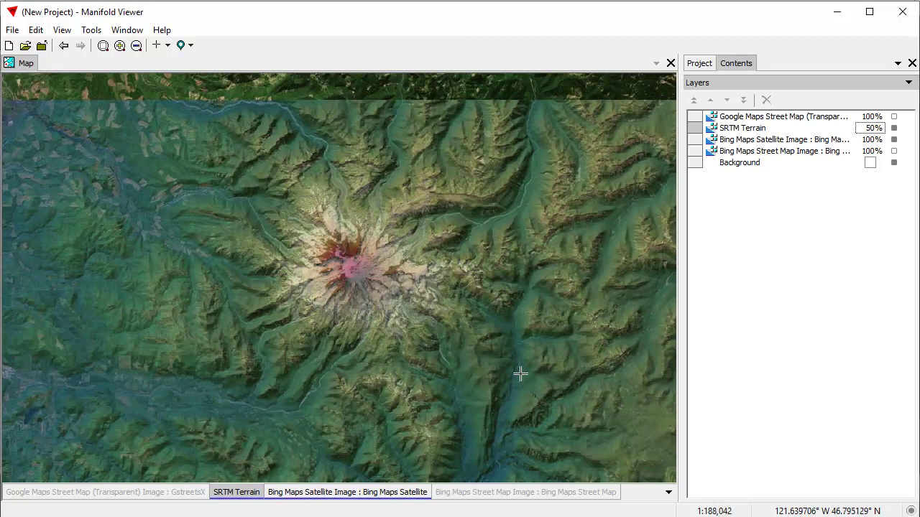
{"action": "scroll", "coordinate": [308, 277], "scroll_direction": "up", "scroll_amount": 1}
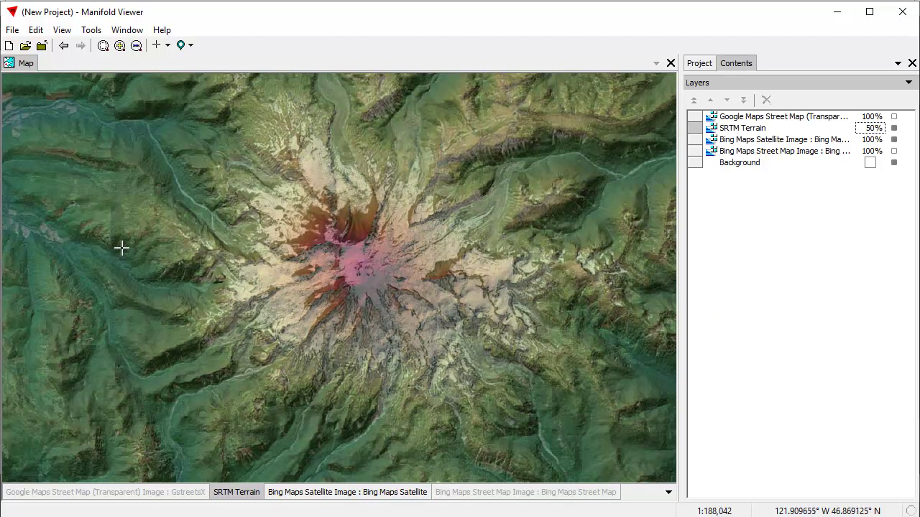
Float the map in a wider window and show the Google Maps place labels over the summit
{"action": "double_click", "coordinate": [20, 68]}
{"action": "left_click_drag", "start_coordinate": [180, 77], "coordinate": [212, 41]}
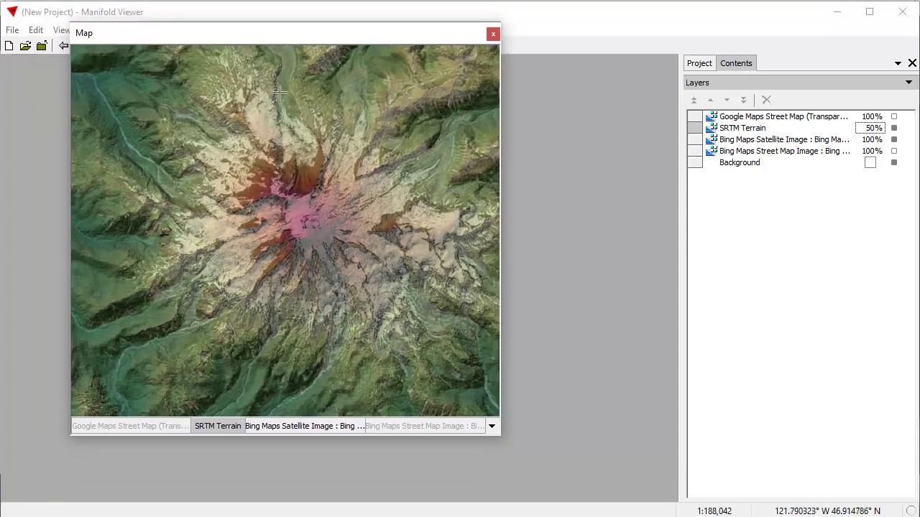
{"action": "left_click_drag", "start_coordinate": [500, 435], "coordinate": [737, 436]}
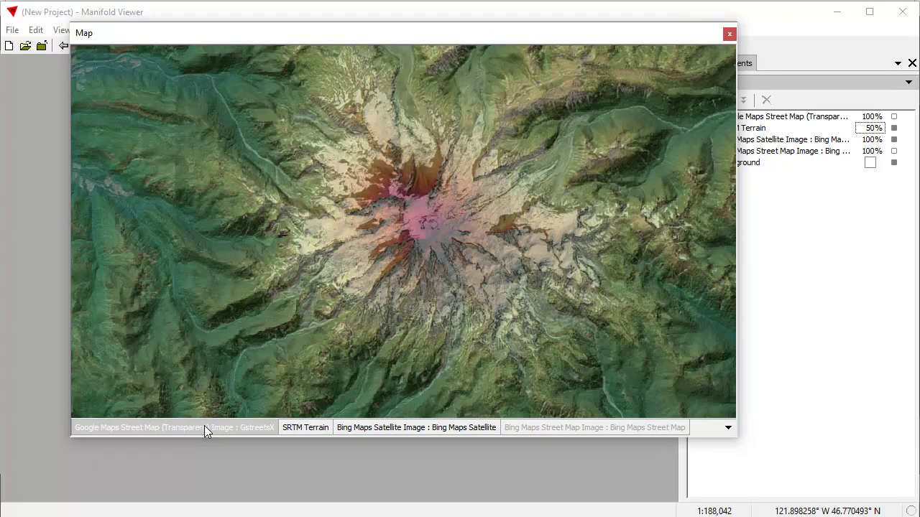
{"action": "left_click", "coordinate": [204, 425], "text": "shift"}
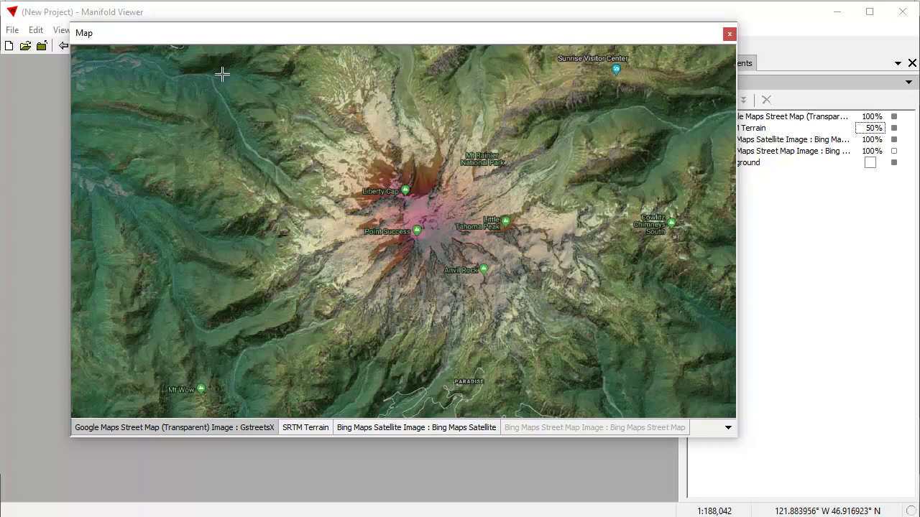
{"action": "left_click_drag", "start_coordinate": [447, 309], "coordinate": [436, 330]}
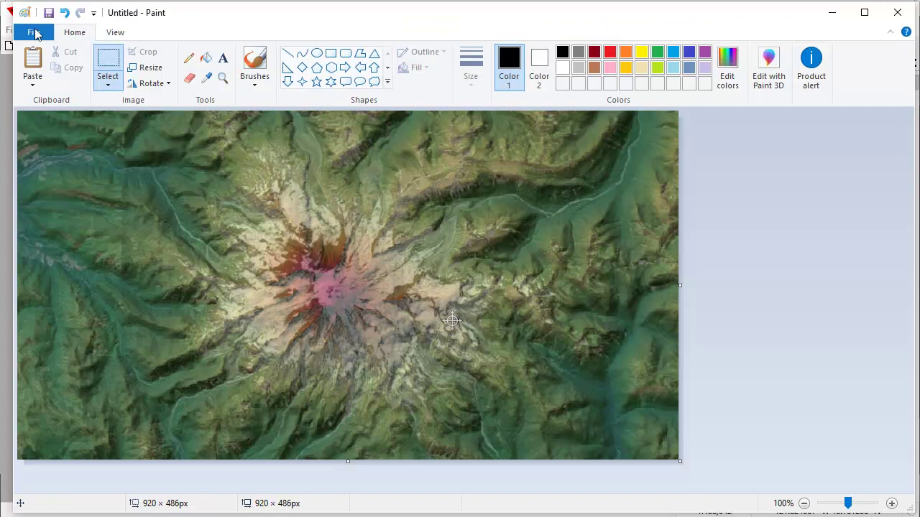
Start a new unsaved Paint image, paste the map capture, and crop it to 903 × 487 px
{"action": "left_click", "coordinate": [34, 33]}
{"action": "left_click", "coordinate": [53, 58]}
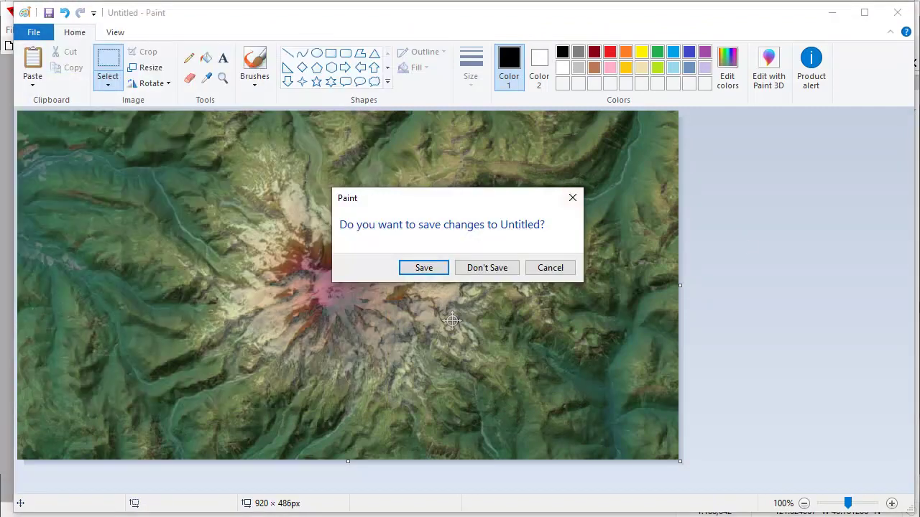
{"action": "left_click", "coordinate": [487, 268]}
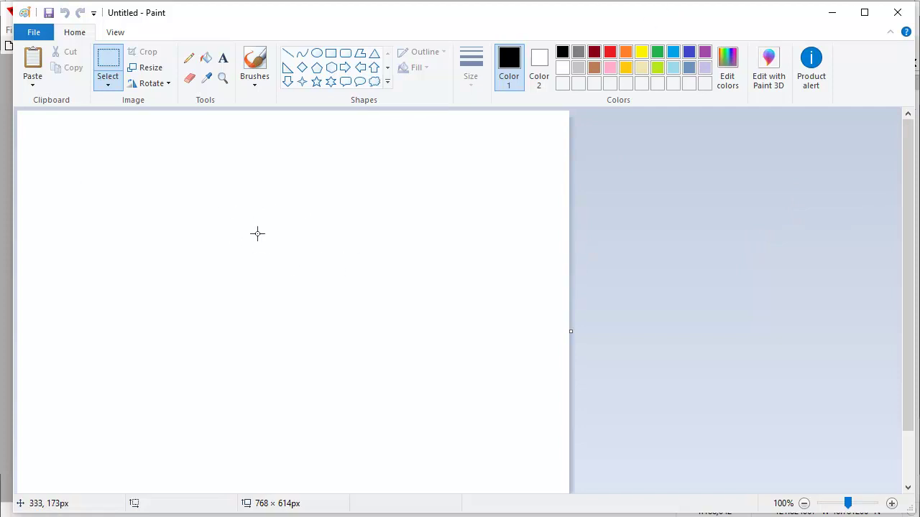
{"action": "key", "text": "ctrl+v"}
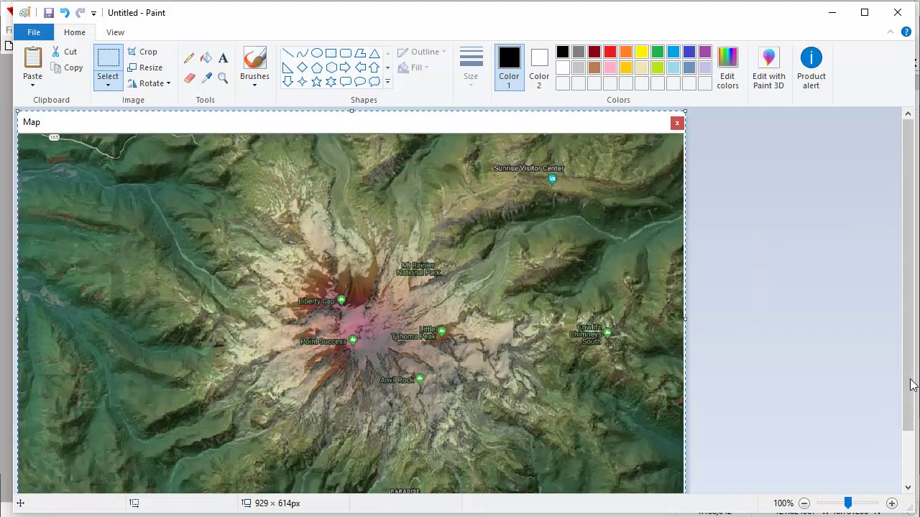
{"action": "left_click", "coordinate": [146, 54]}
{"action": "left_click_drag", "start_coordinate": [28, 138], "coordinate": [676, 488]}
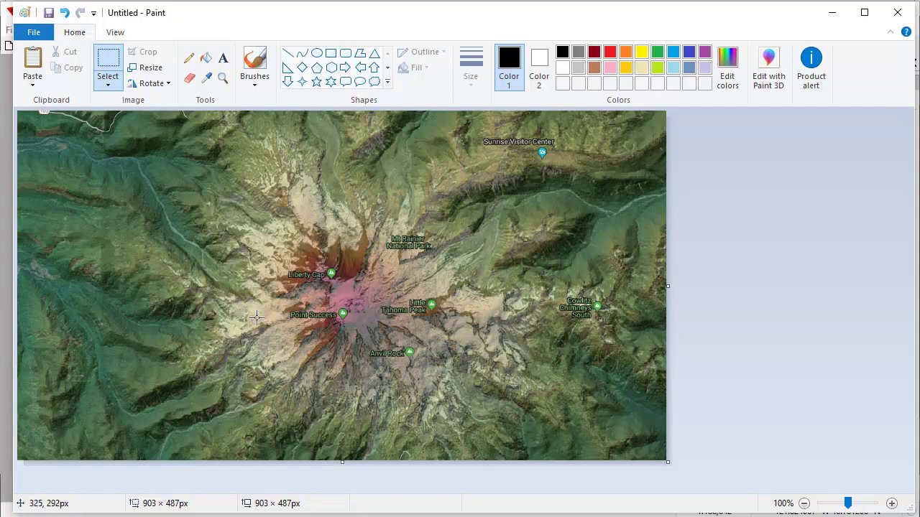
Return to Manifold Viewer and turn off the Google Maps label layer
{"action": "left_click", "coordinate": [836, 14]}
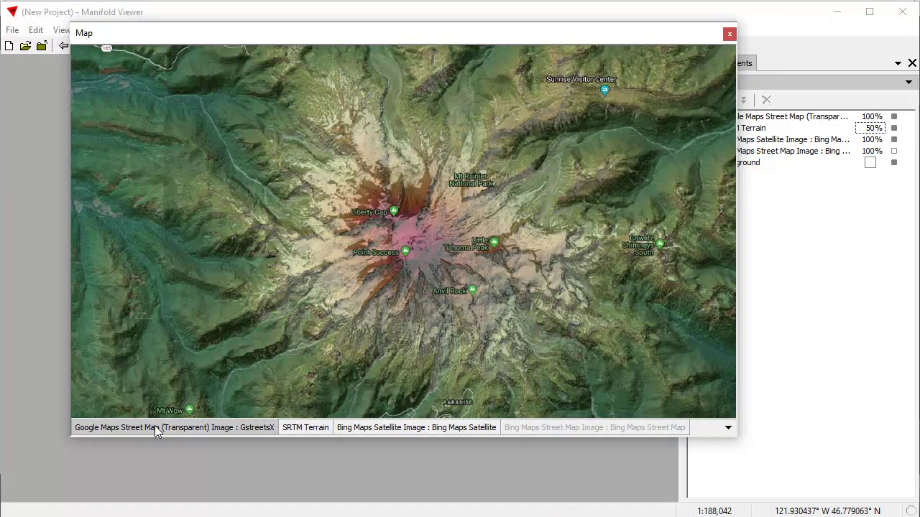
{"action": "left_click", "coordinate": [219, 431], "text": "shift"}
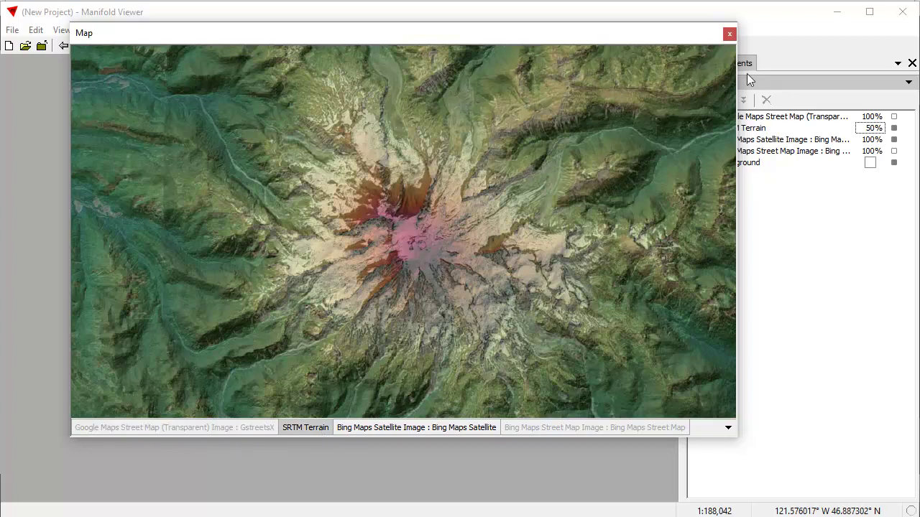
{"action": "left_click_drag", "start_coordinate": [663, 42], "coordinate": [624, 59]}
Set SRTM Terrain opacity to 100% and reframe the close-up terrain view
{"action": "left_click", "coordinate": [882, 129]}
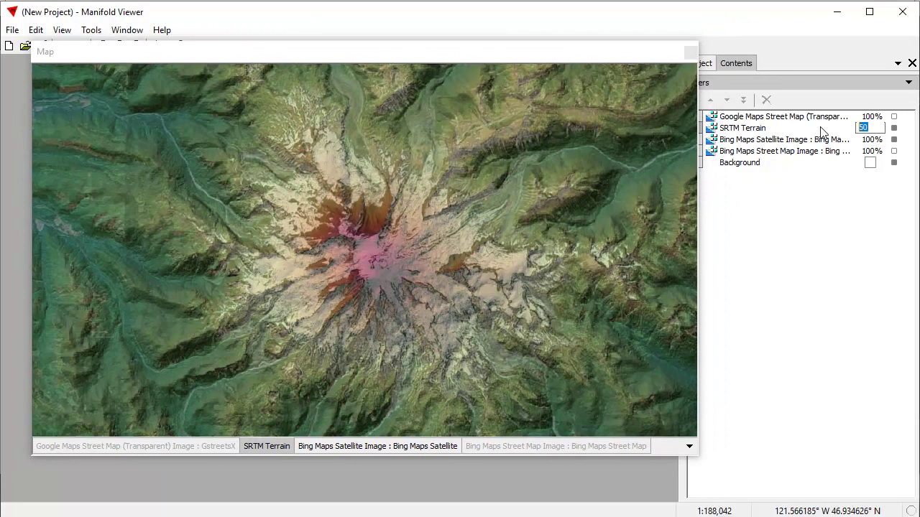
{"action": "type", "text": "100"}
{"action": "key", "text": "Return"}
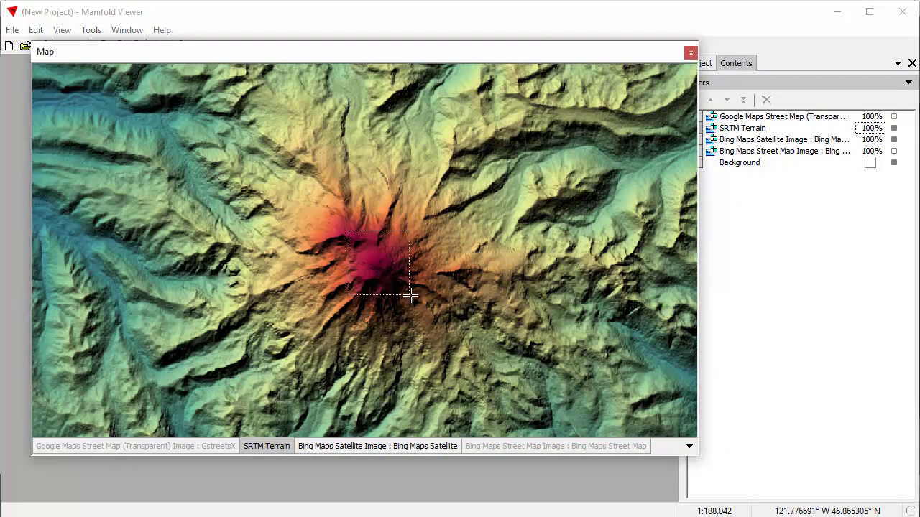
{"action": "scroll", "coordinate": [410, 263], "scroll_direction": "up", "scroll_amount": 3}
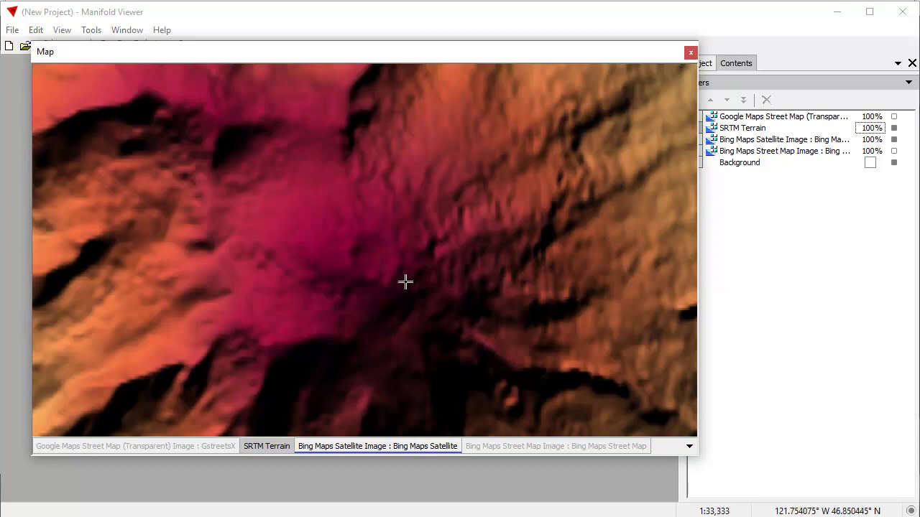
{"action": "scroll", "coordinate": [403, 280], "scroll_direction": "down", "scroll_amount": 1}
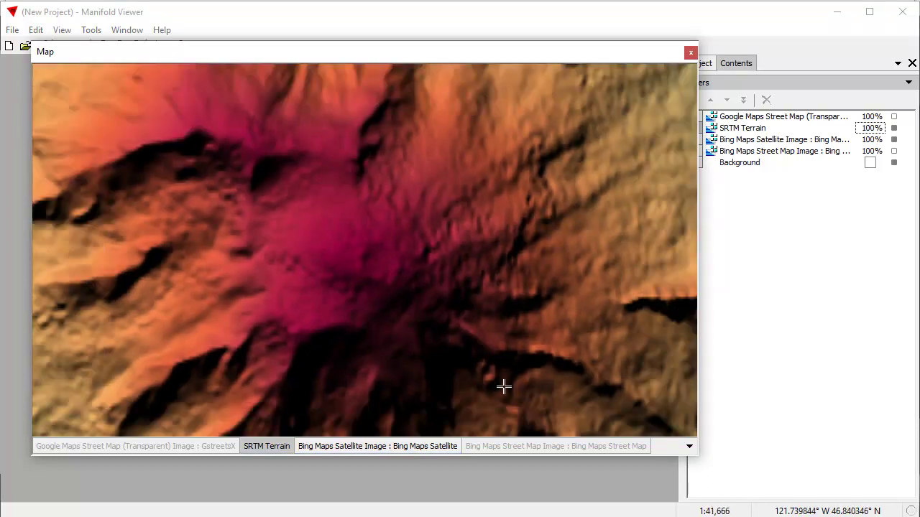
{"action": "left_click_drag", "start_coordinate": [504, 386], "coordinate": [496, 302]}
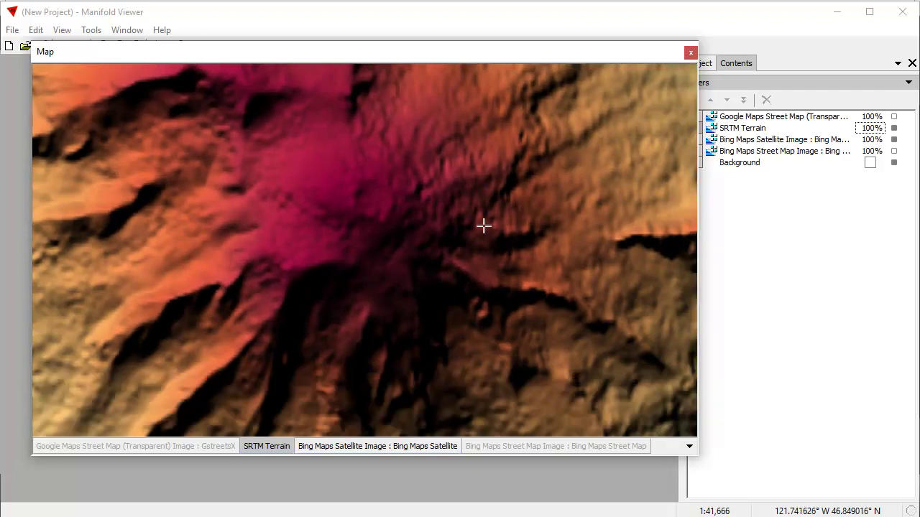
{"action": "scroll", "coordinate": [360, 201], "scroll_direction": "down", "scroll_amount": 4}
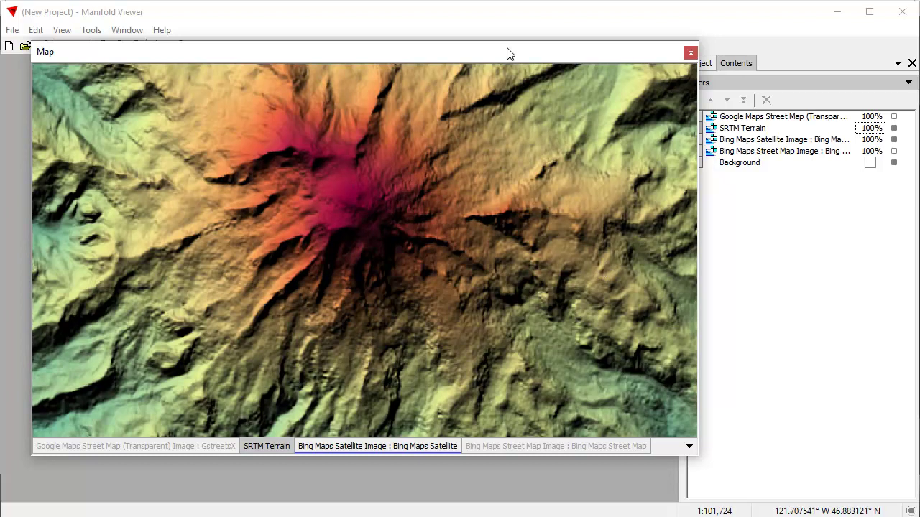
{"action": "left_click_drag", "start_coordinate": [503, 52], "coordinate": [485, 85]}
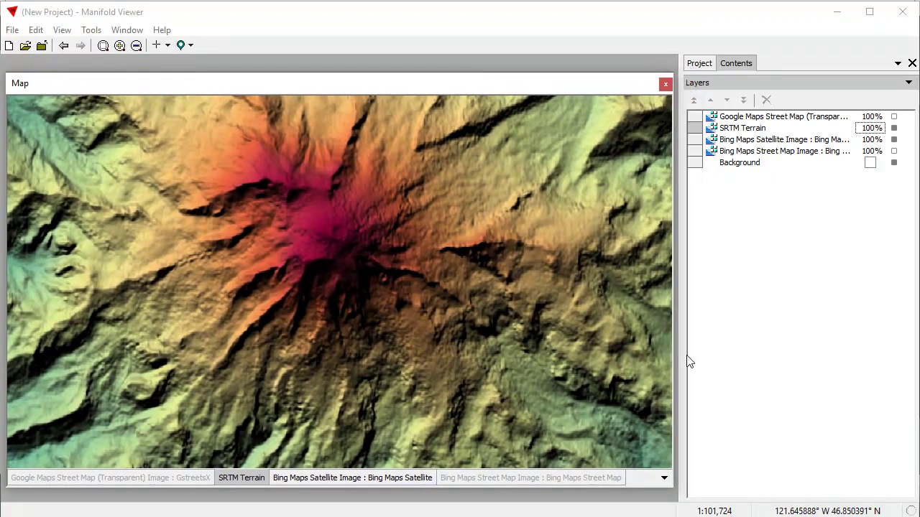
Show the Project tree listing the Bing Maps, GstreetsX and SRTM data sources
{"action": "left_click", "coordinate": [701, 64]}
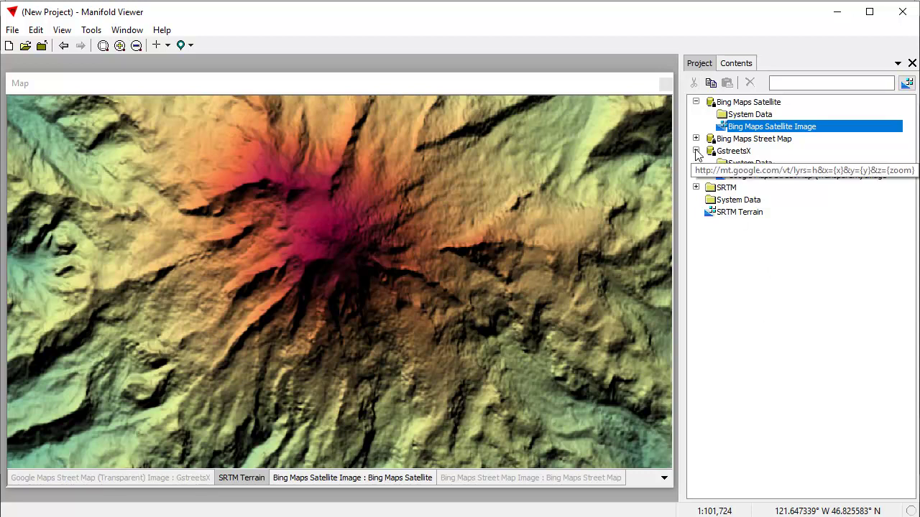
{"action": "mouse_move", "coordinate": [695, 106]}
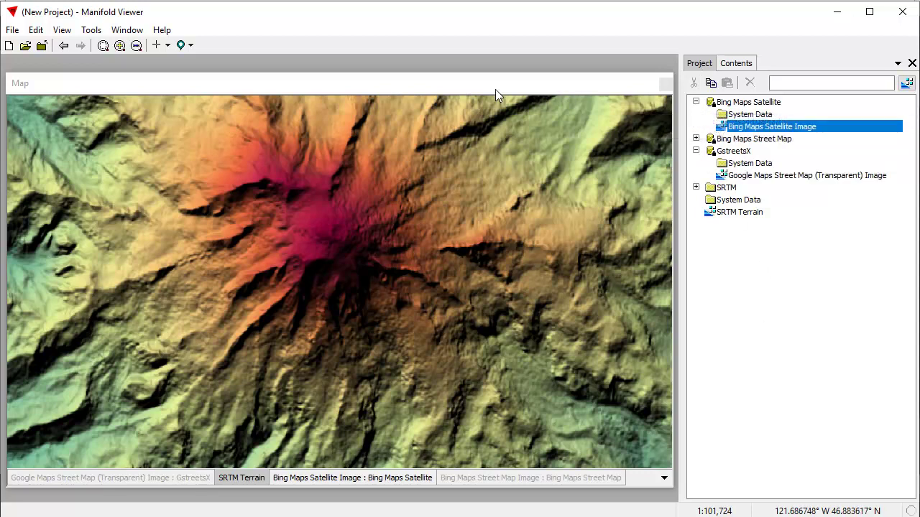